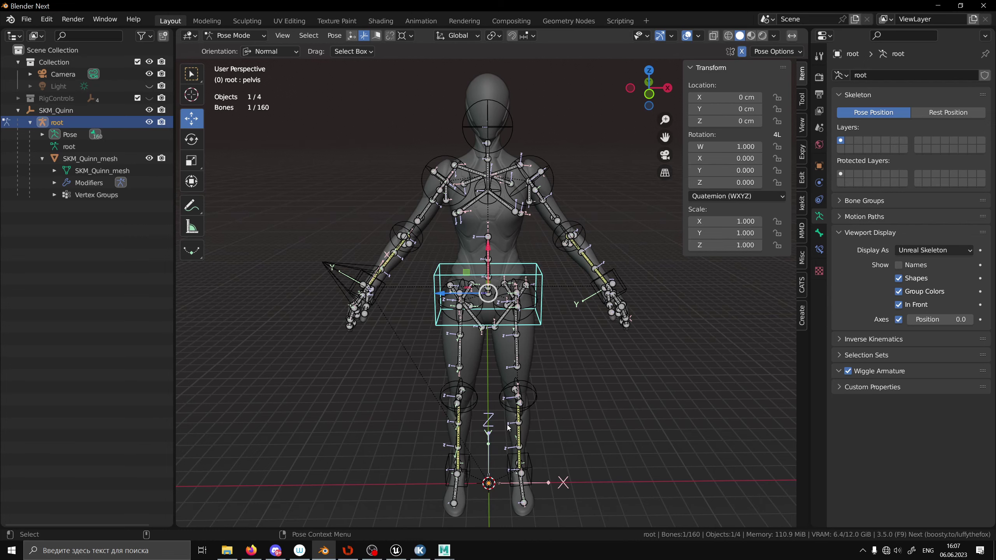
- Export the Manny rig from ARP_MannyTest.blend as ARP_Manny.fbx using the Unreal Engine/Humanoid preset
click(419, 551)
scroll(512, 317, down, 2)
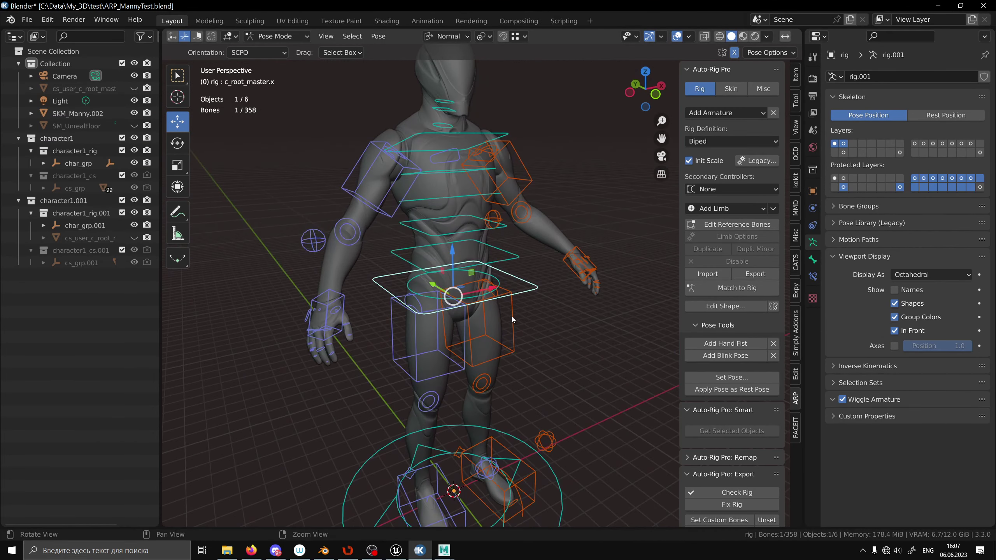
scroll(524, 301, down, 2)
scroll(525, 302, down, 2)
mouse_move(525, 301)
middle_down()
mouse_move(485, 290)
mouse_move(495, 289)
middle_up()
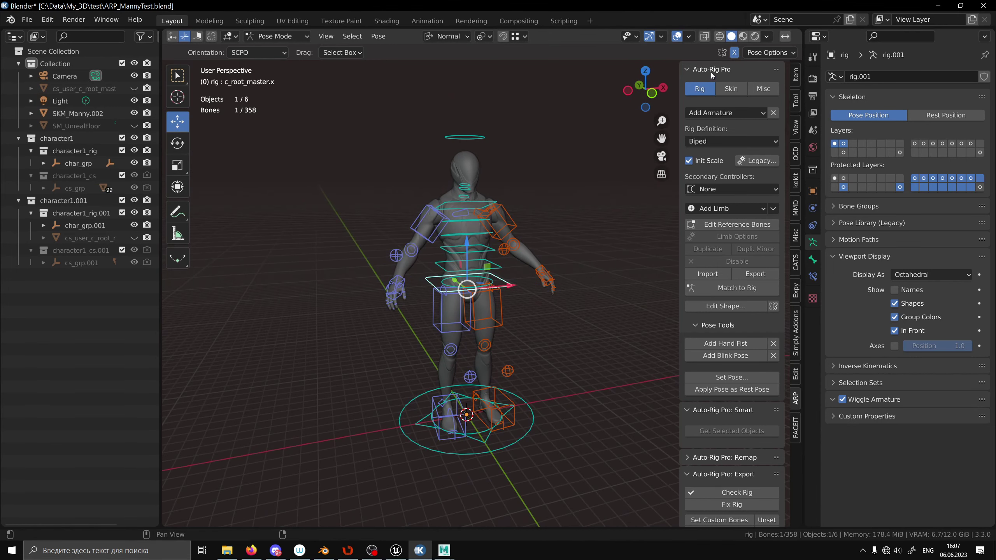
scroll(451, 286, up, 3)
scroll(451, 286, up, 2)
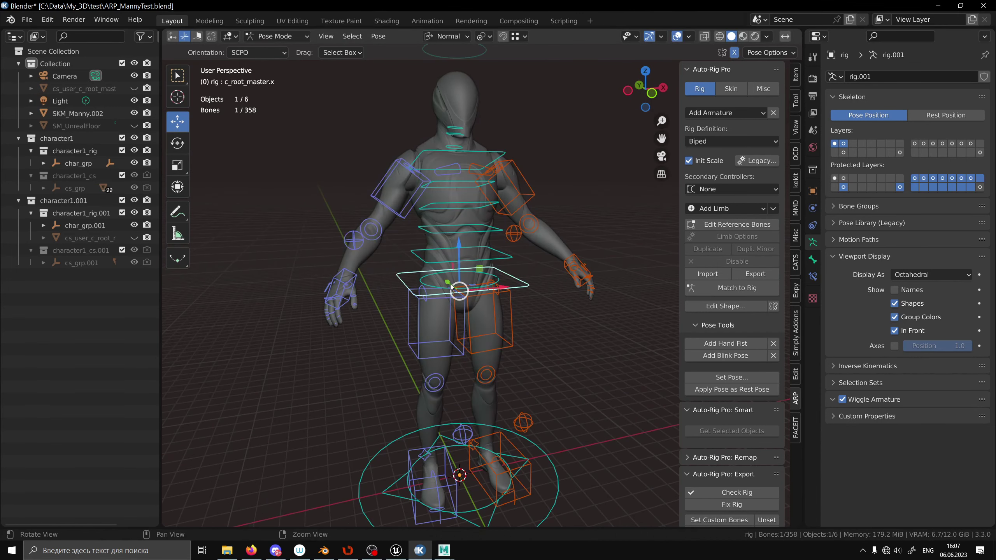
scroll(451, 286, down, 1)
click(341, 276)
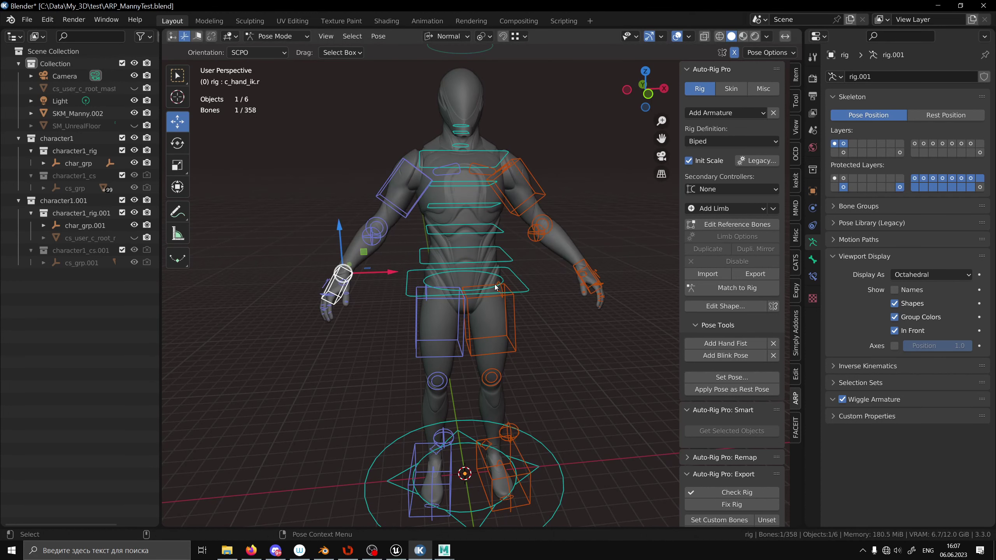
scroll(756, 345, down, 5)
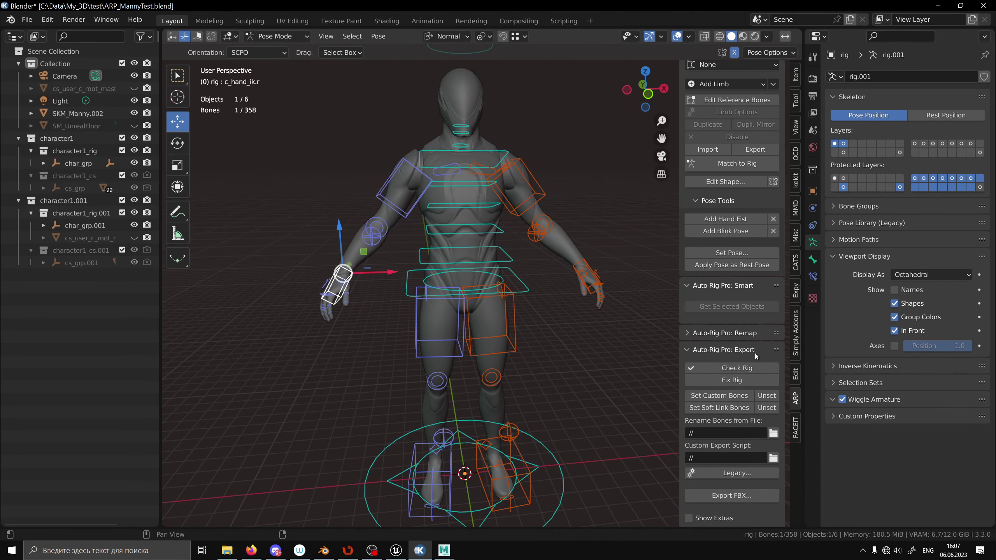
click(740, 494)
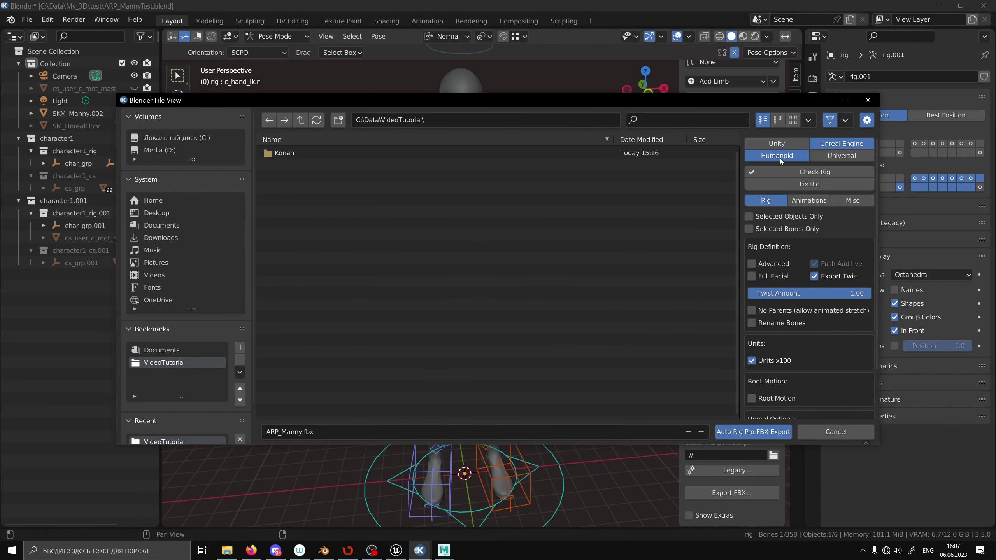
click(753, 431)
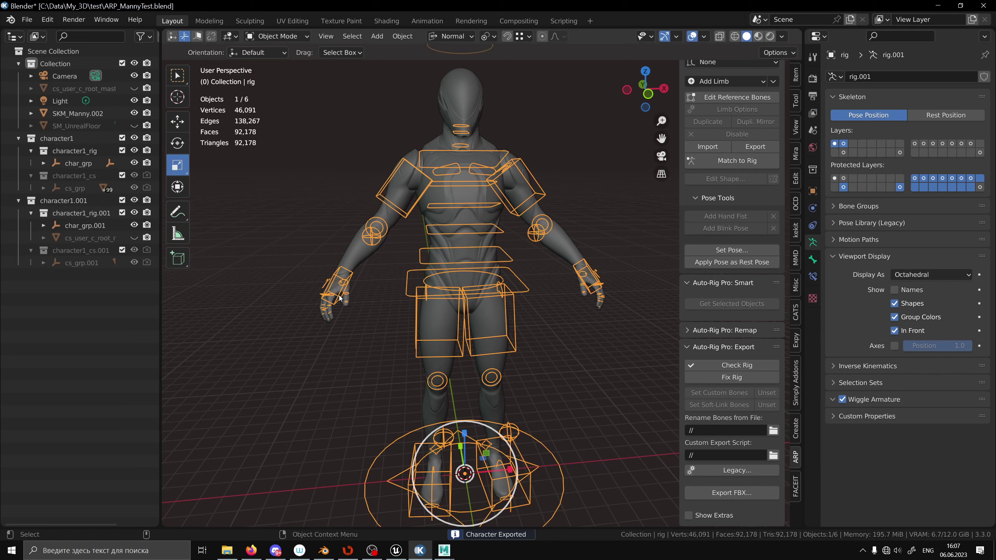
- Reselect the rig, return it to Pose Mode and select the right hand IK control
click(385, 322)
click(341, 299)
click(277, 36)
click(279, 78)
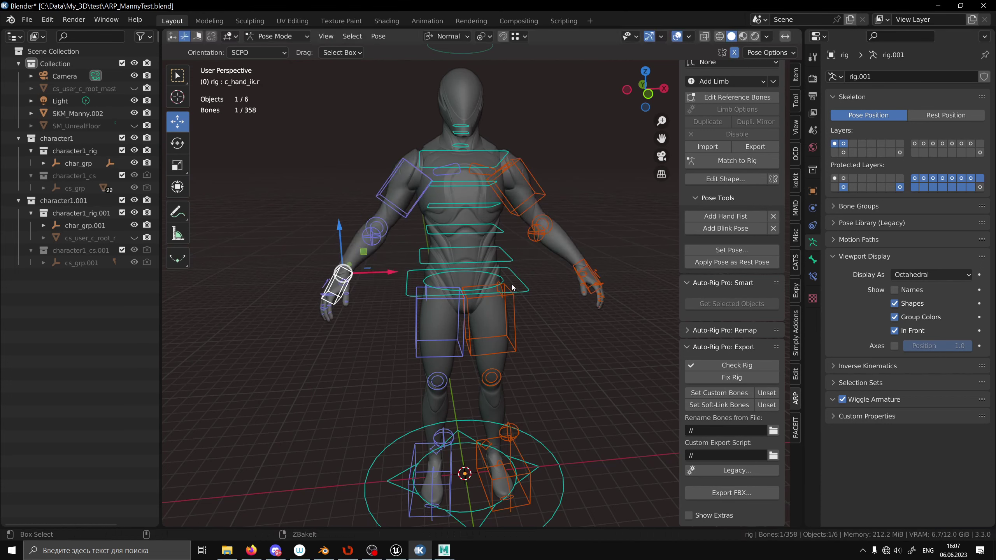
click(528, 292)
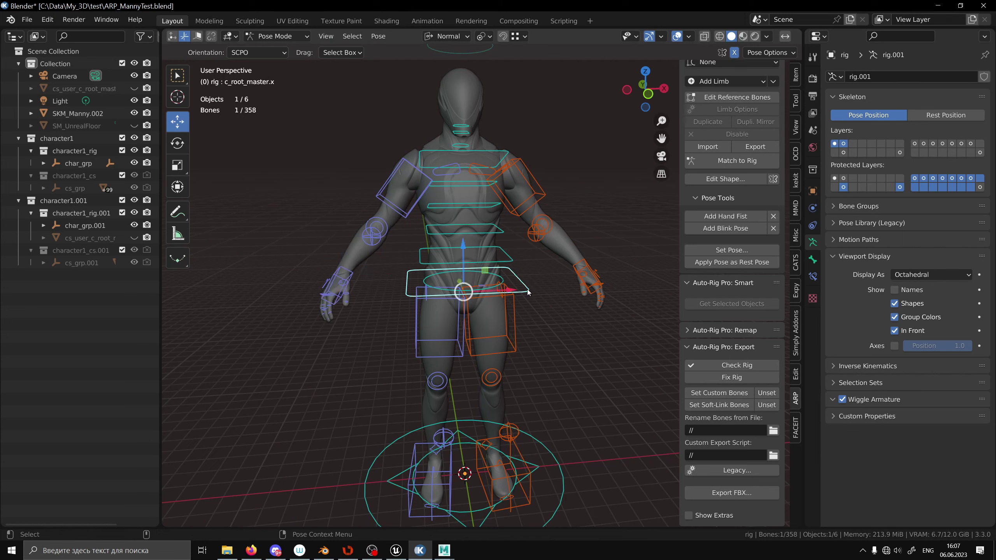
click(337, 297)
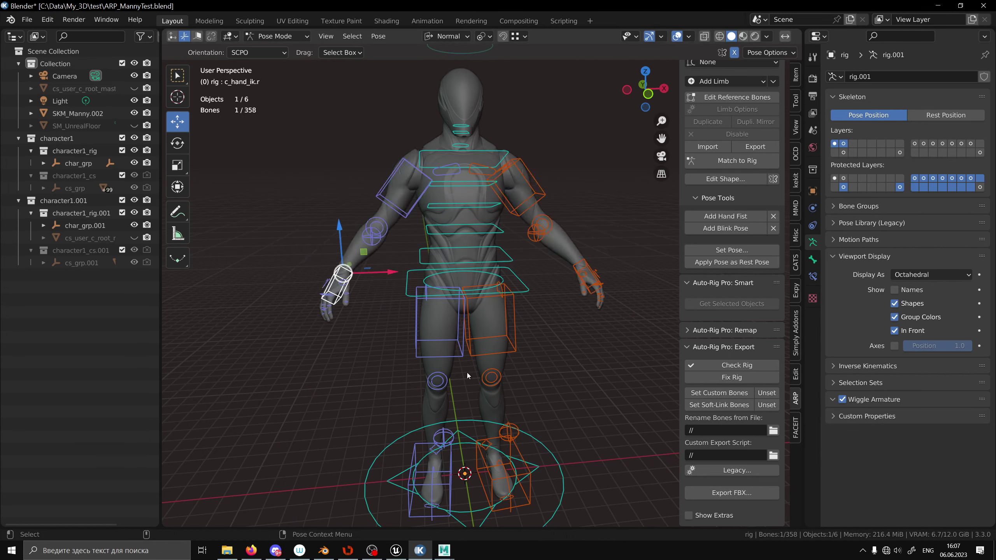
click(396, 550)
- Import ARP_Manny into Characters/ARP on SK_Mannequin, then select BP_ThirdPersonCharacter in ThirdPerson Blueprints
click(71, 395)
right_click(186, 394)
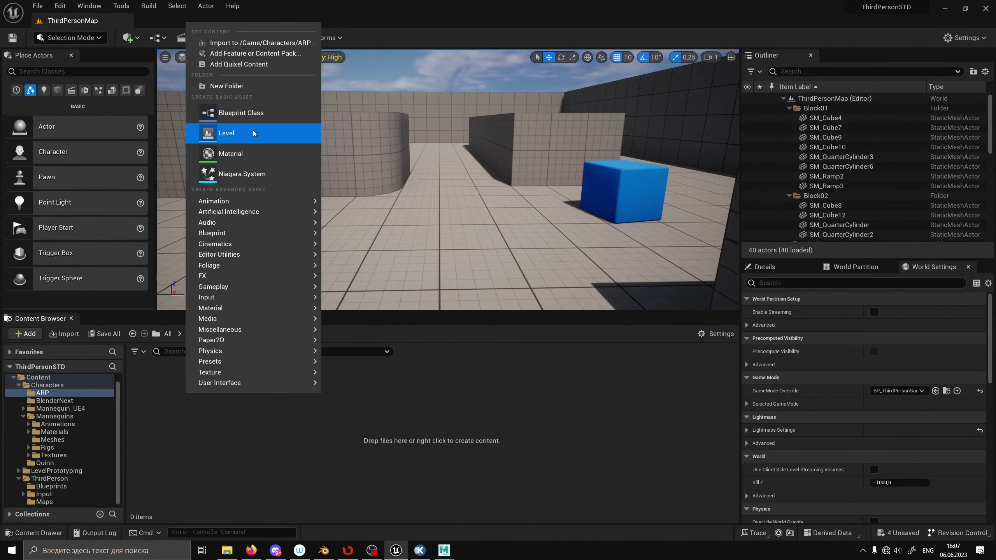
click(249, 46)
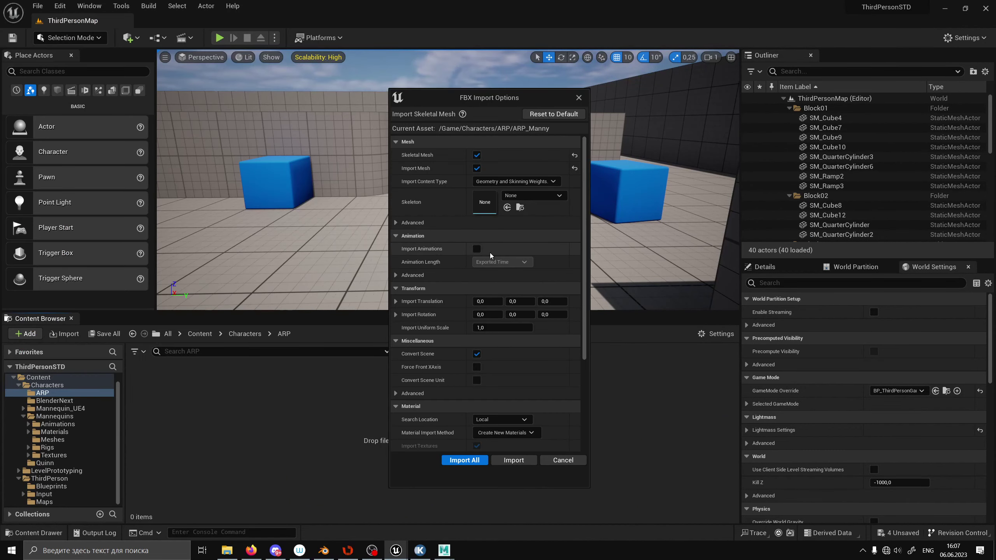
click(533, 195)
click(557, 287)
click(513, 460)
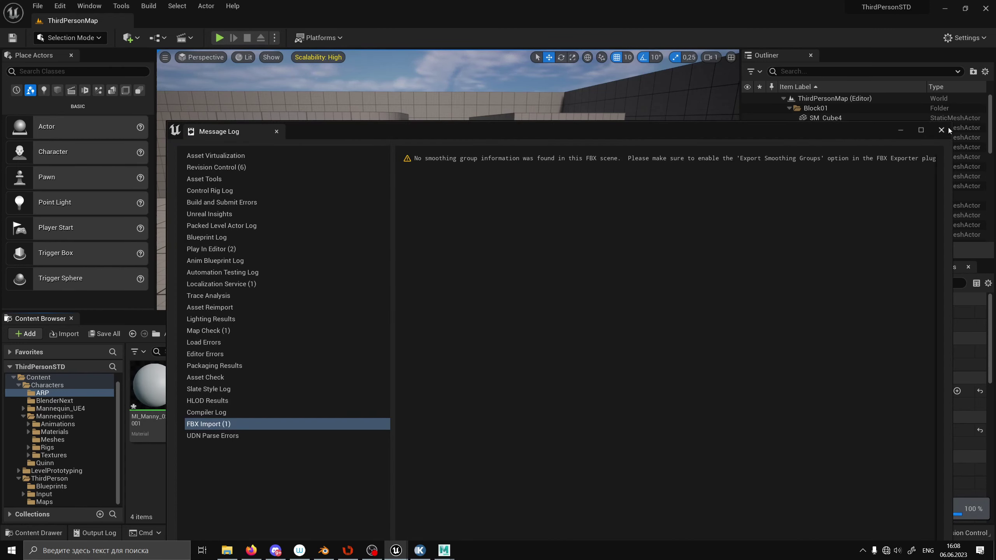
click(947, 130)
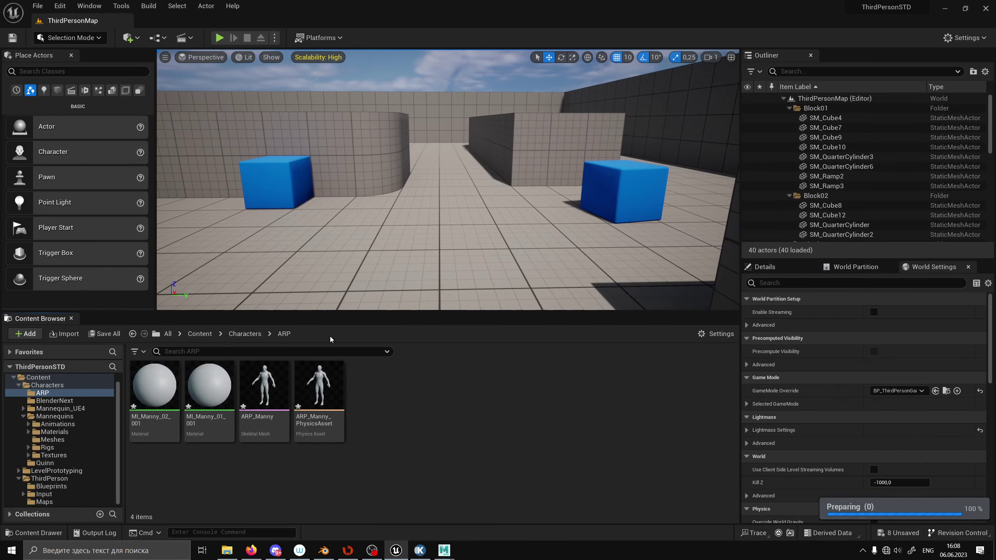
click(51, 486)
click(163, 402)
- Open BP_ThirdPersonCharacter, select its mesh component and assign ARP_Manny as the skeletal mesh
double_click(162, 401)
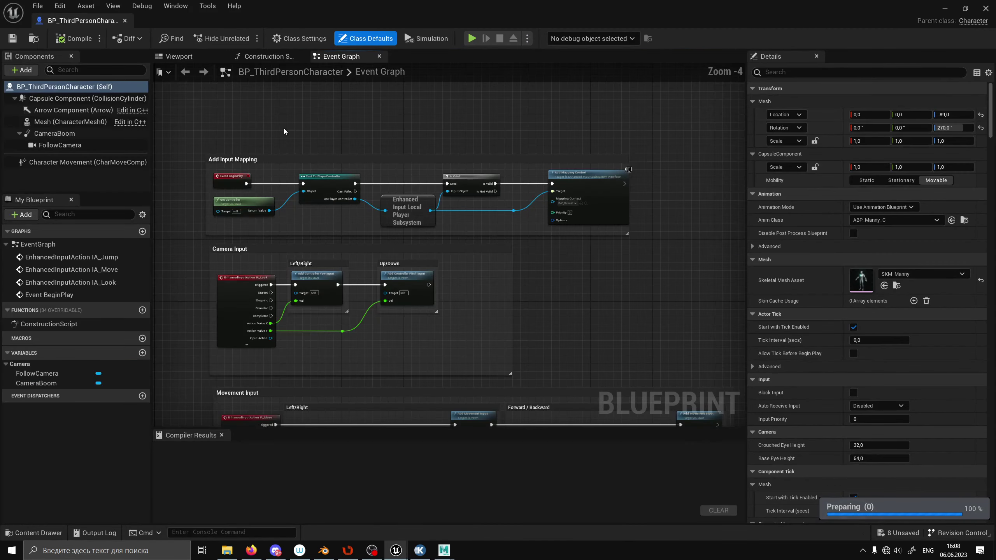
scroll(452, 201, up, 5)
click(452, 201)
key(f)
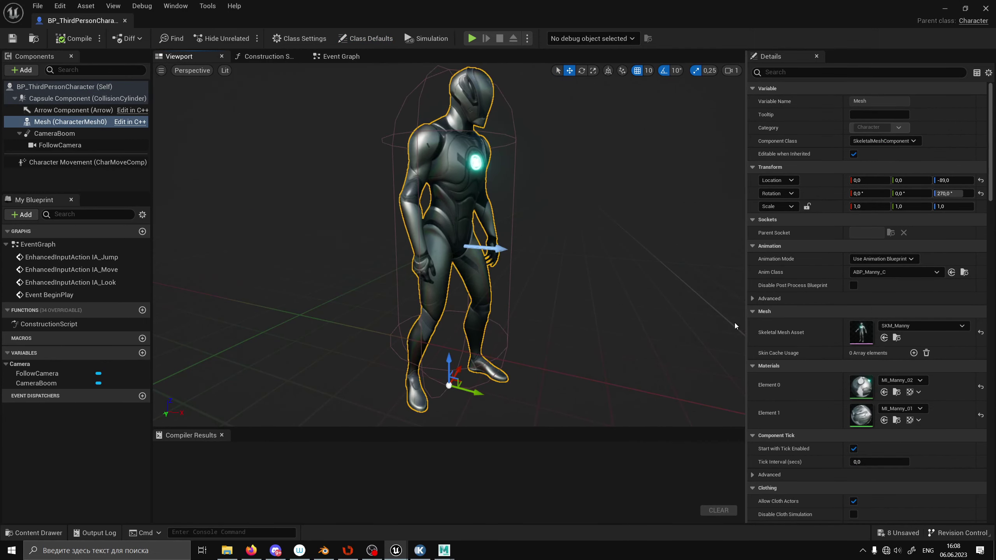
click(899, 325)
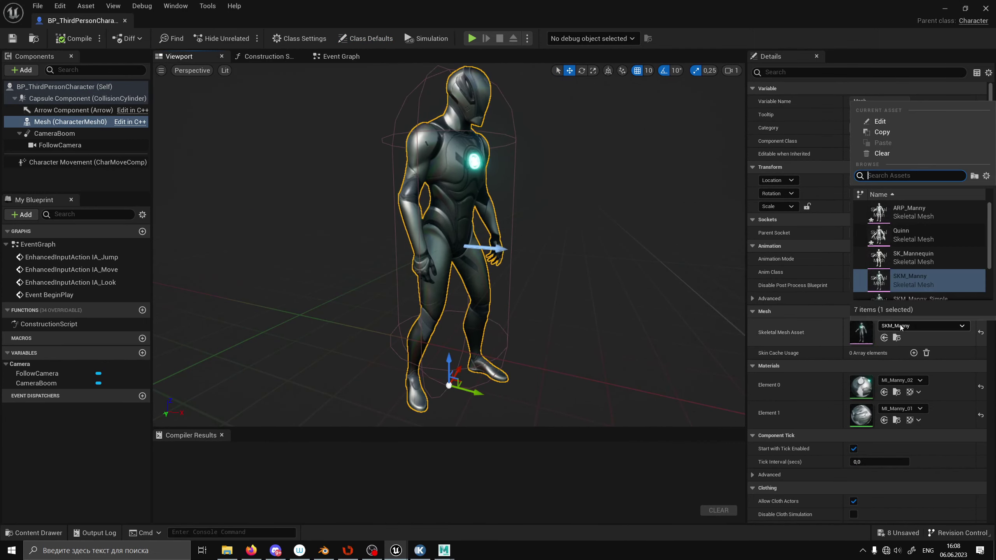
click(913, 213)
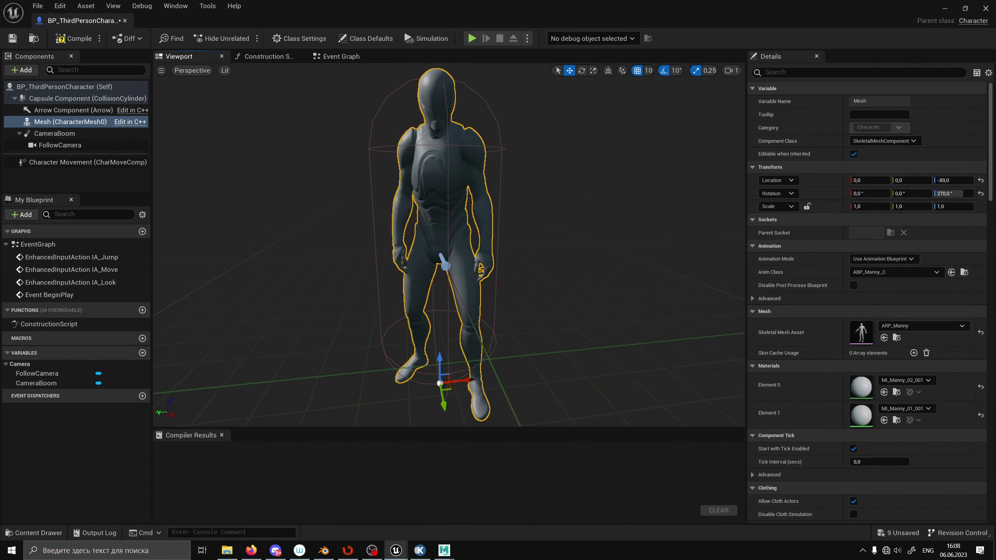
- Toggle the character mesh between SKM_Manny and ARP_Manny, leaving SKM_Manny assigned
drag(547, 222, 490, 233)
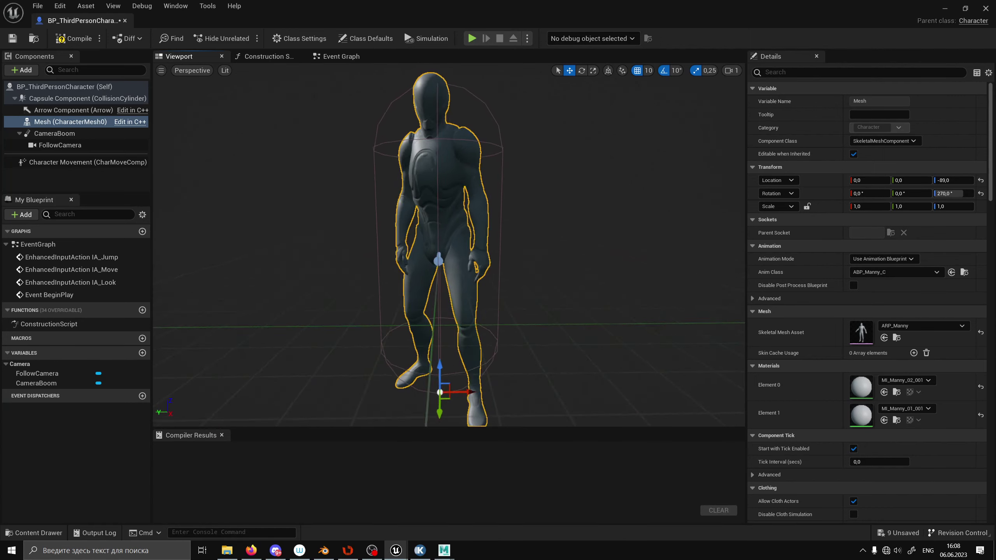
click(932, 327)
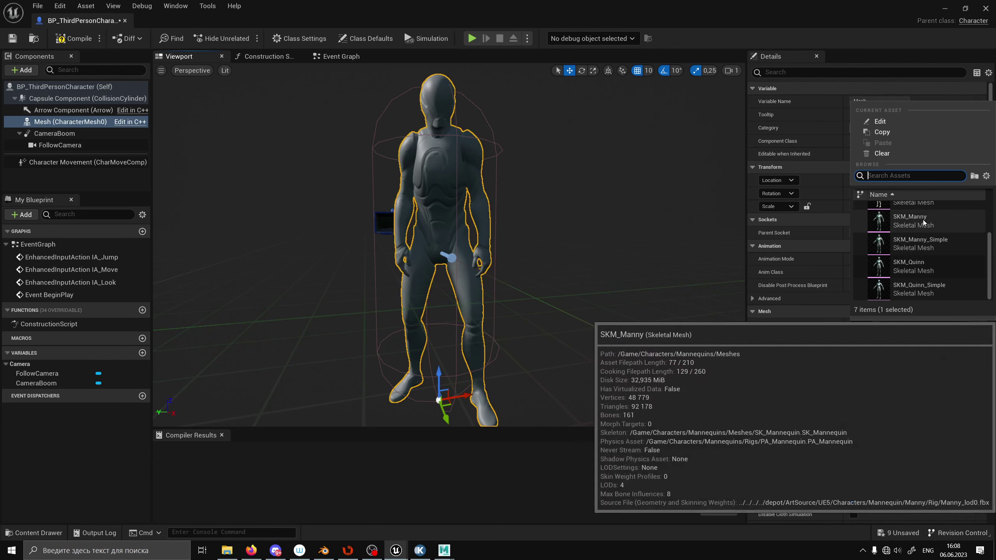
click(919, 222)
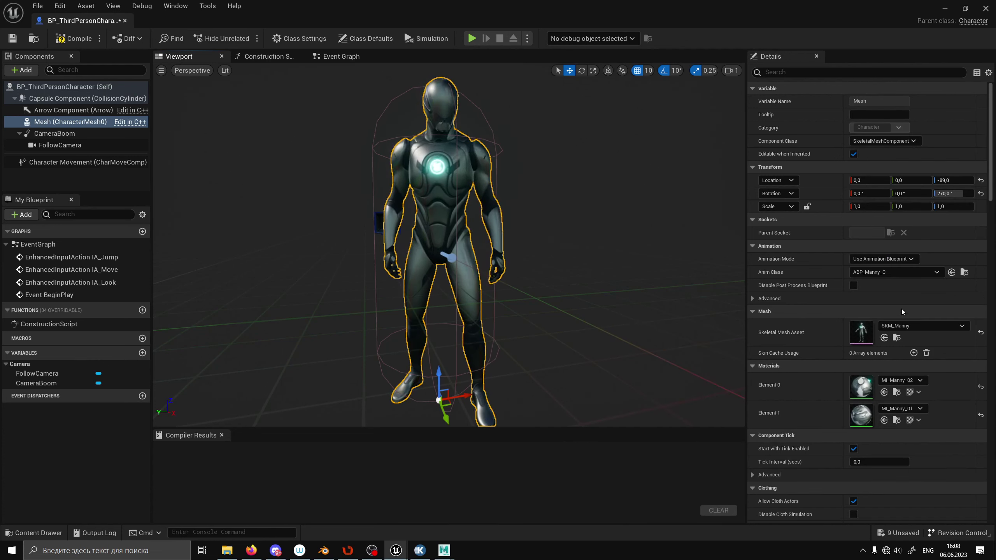
click(902, 326)
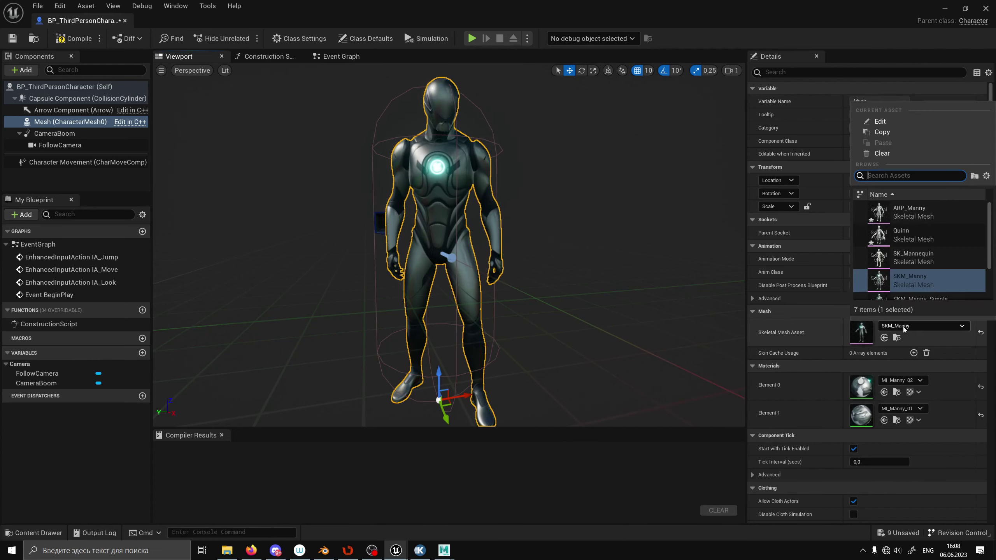
click(906, 211)
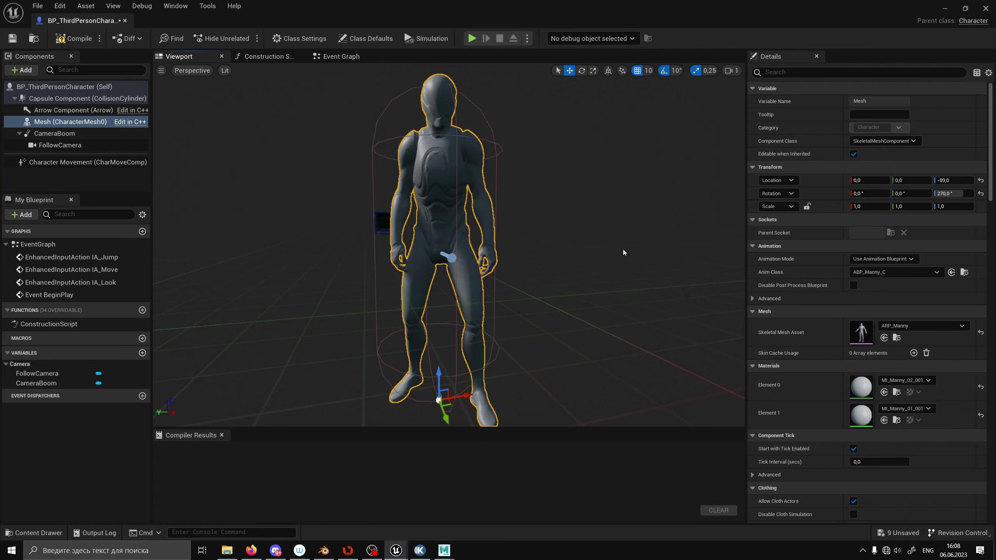
click(903, 324)
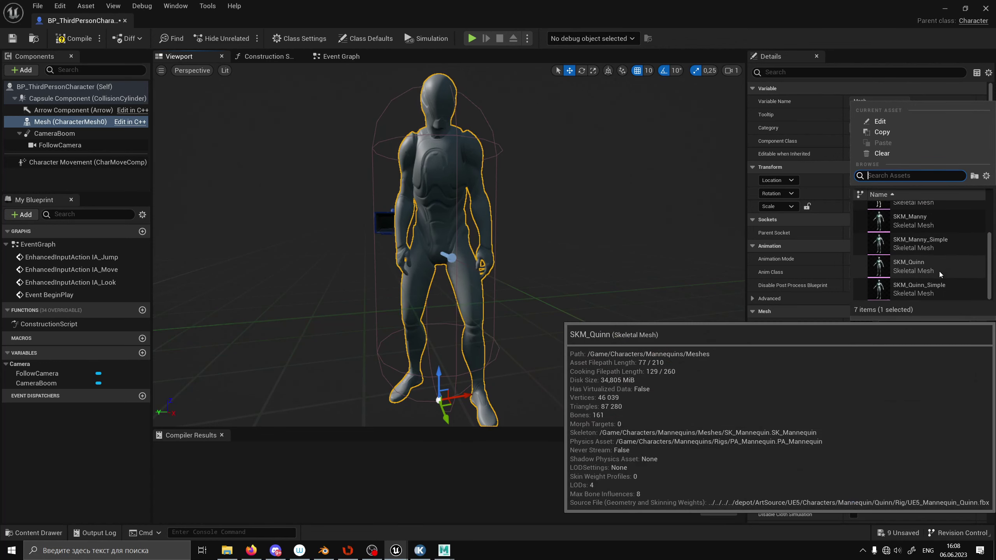
click(913, 280)
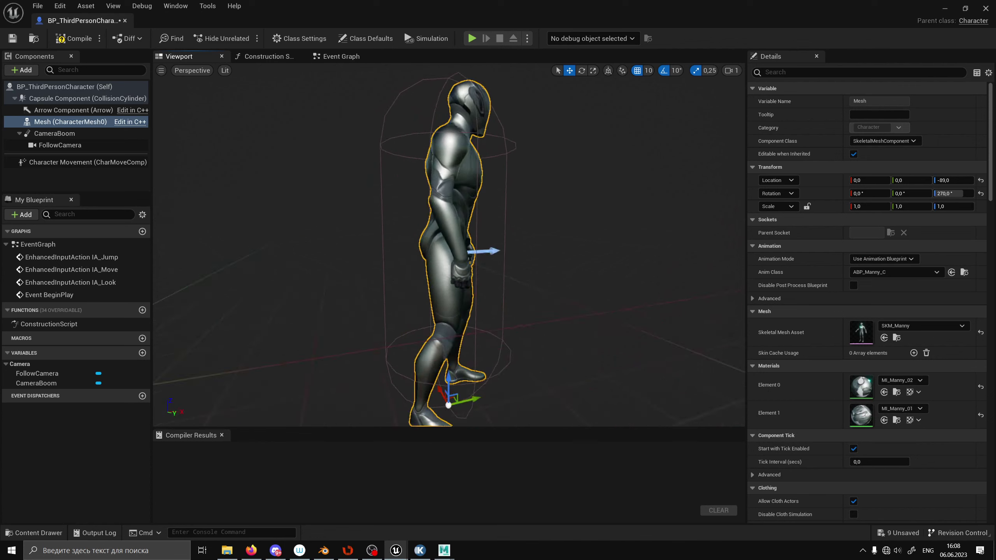
key(alt+Tab)
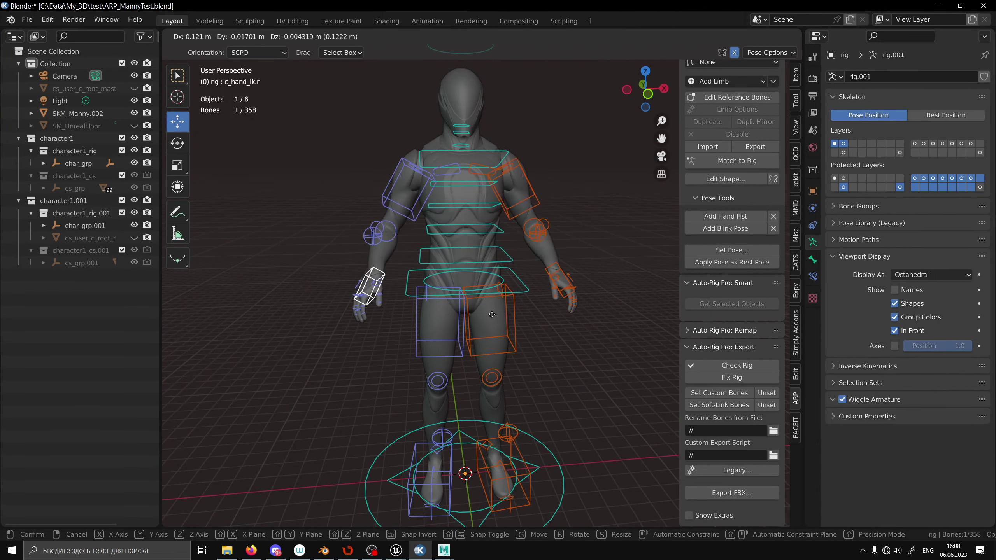
- Orbit around the Manny rig, select the root master control and zoom in
middle_drag(459, 315, 527, 288)
click(527, 278)
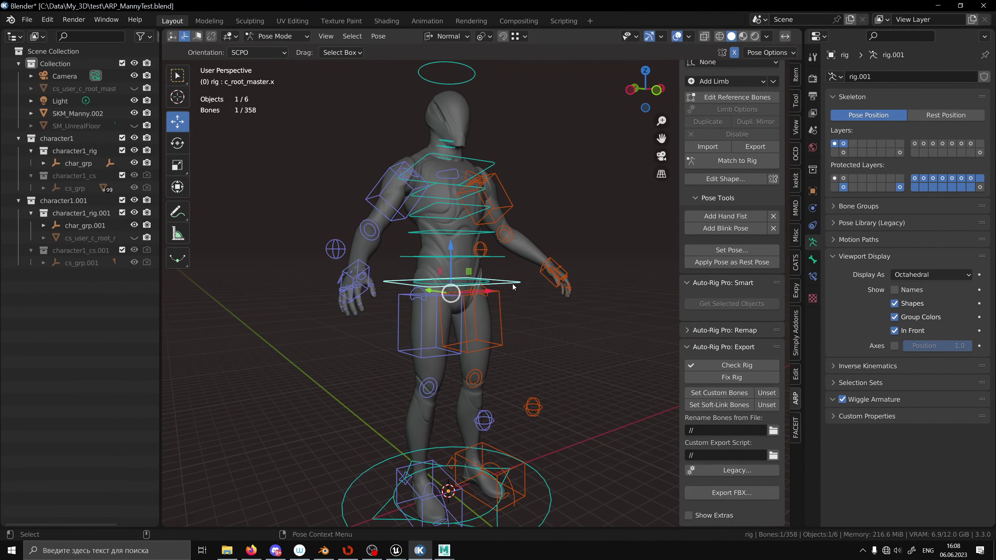
middle_drag(482, 351, 522, 361)
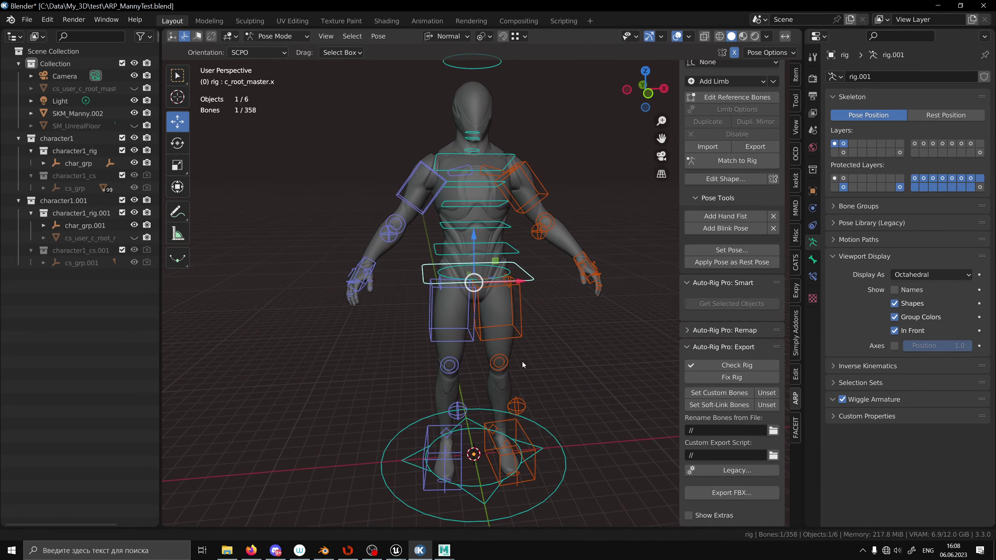
scroll(777, 244, up, 5)
scroll(712, 193, up, 1)
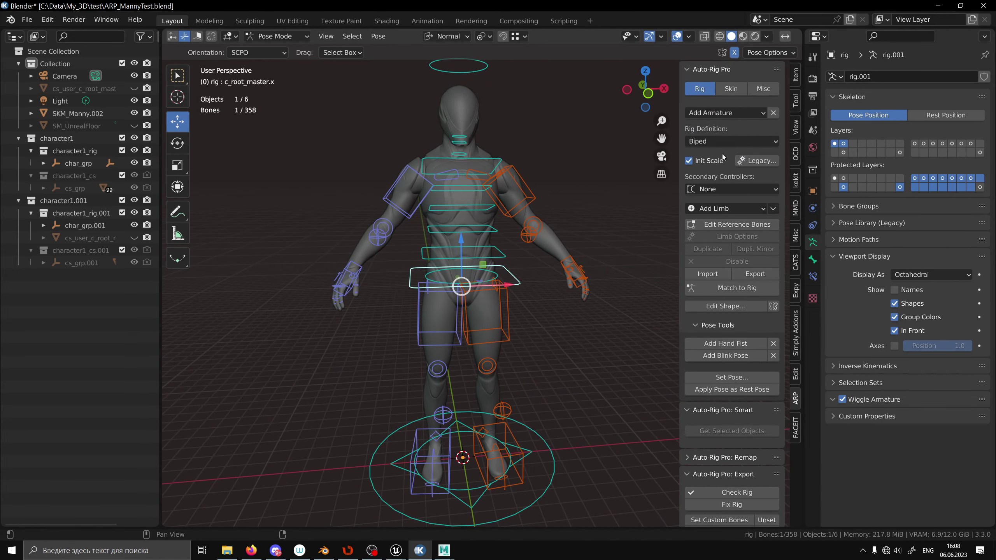
- Edit the reference bones and move the right thumb-tip joint thumb3_ref.r into place
click(719, 225)
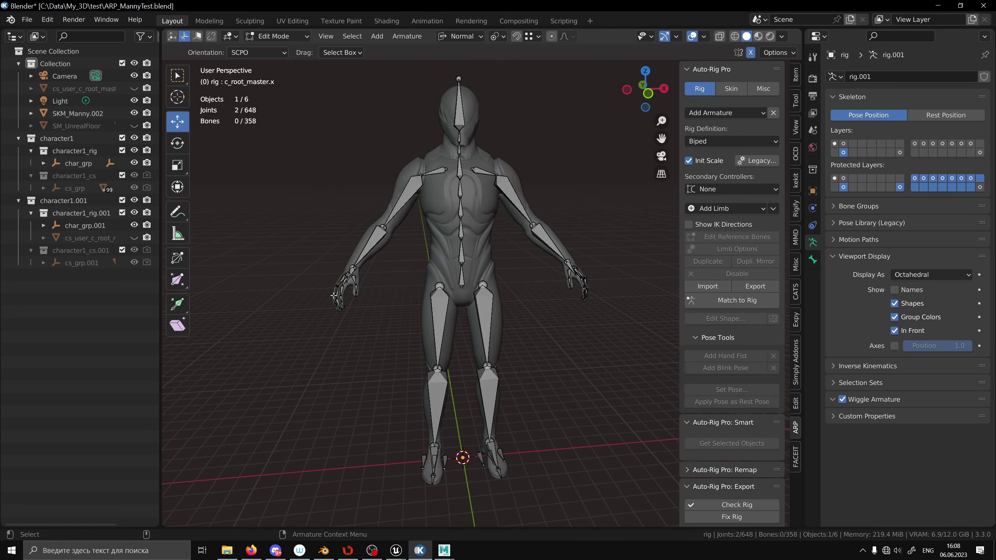
scroll(420, 278, up, 3)
scroll(419, 278, up, 3)
scroll(419, 278, up, 2)
scroll(419, 278, up, 1)
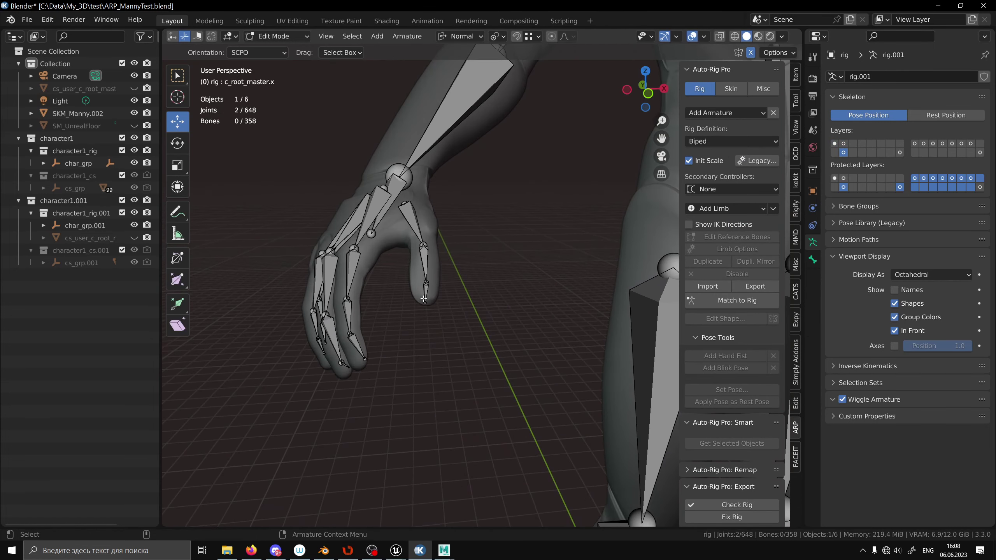
click(426, 302)
middle_drag(426, 302, 472, 304)
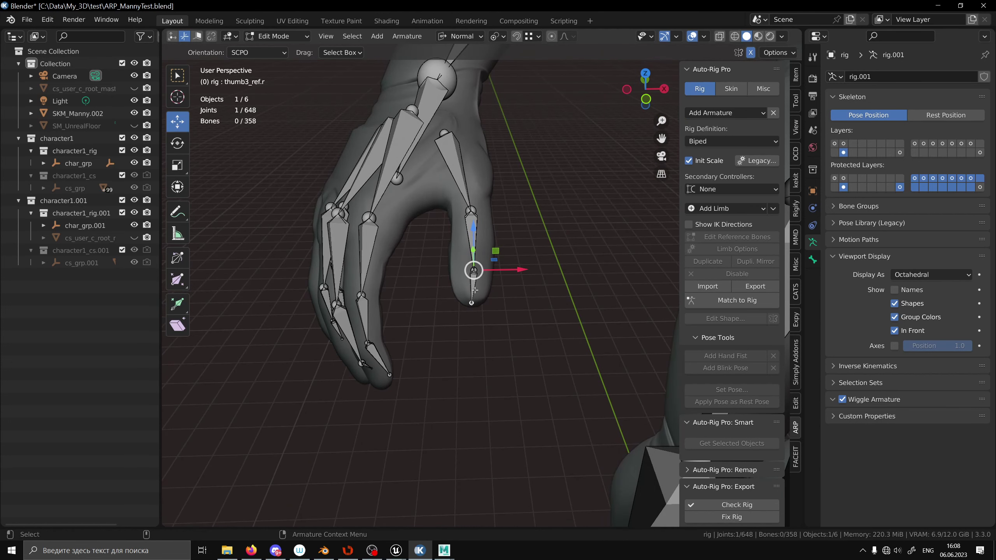
drag(473, 292, 490, 314)
scroll(482, 302, up, 2)
scroll(490, 310, down, 4)
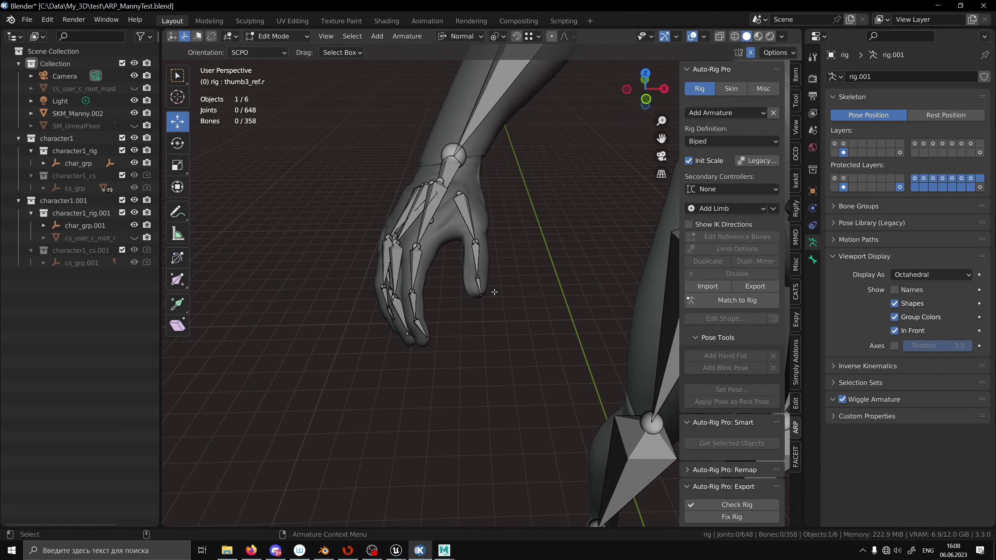
scroll(489, 283, down, 5)
middle_drag(488, 282, 475, 214)
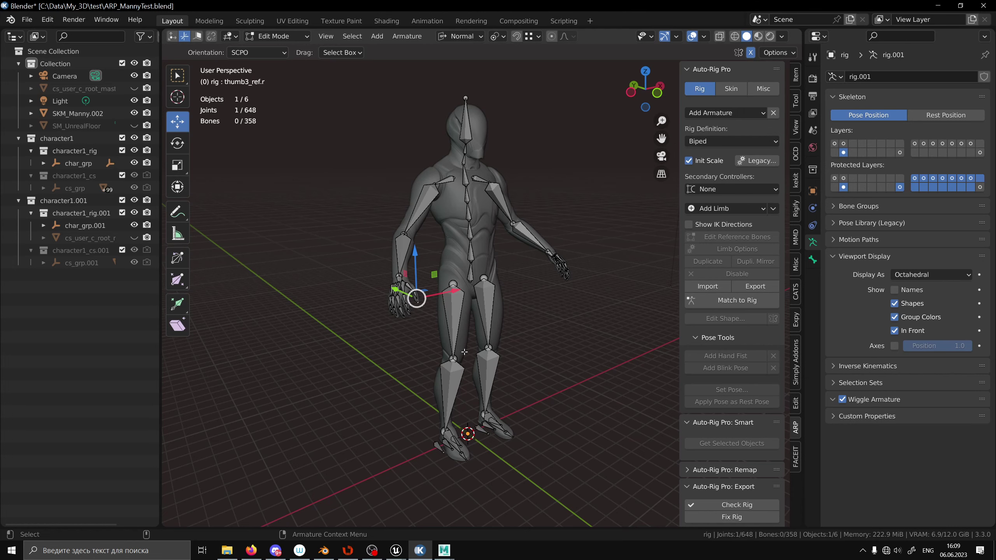
- In the Quinn Blender window, switch the armature to Object Mode, then Edit Mode to view its bones
click(323, 550)
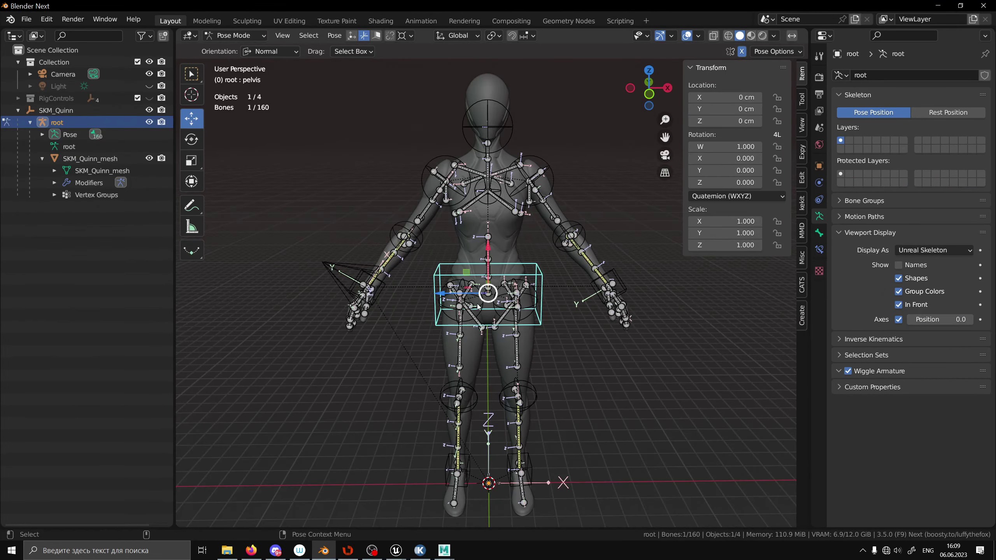
click(235, 35)
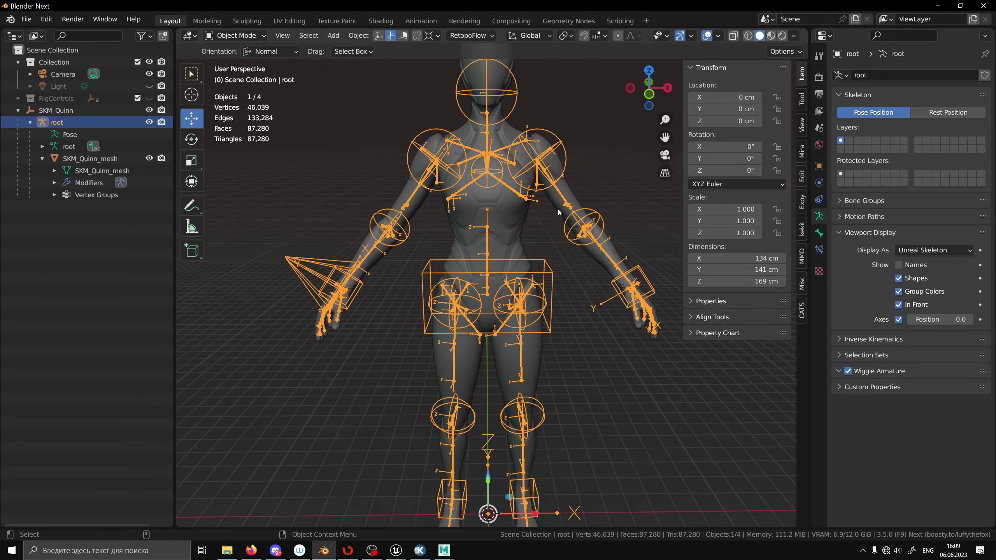
mouse_move(558, 209)
middle_down()
mouse_move(416, 275)
mouse_move(477, 250)
middle_up()
scroll(492, 244, up, 2)
key(Tab)
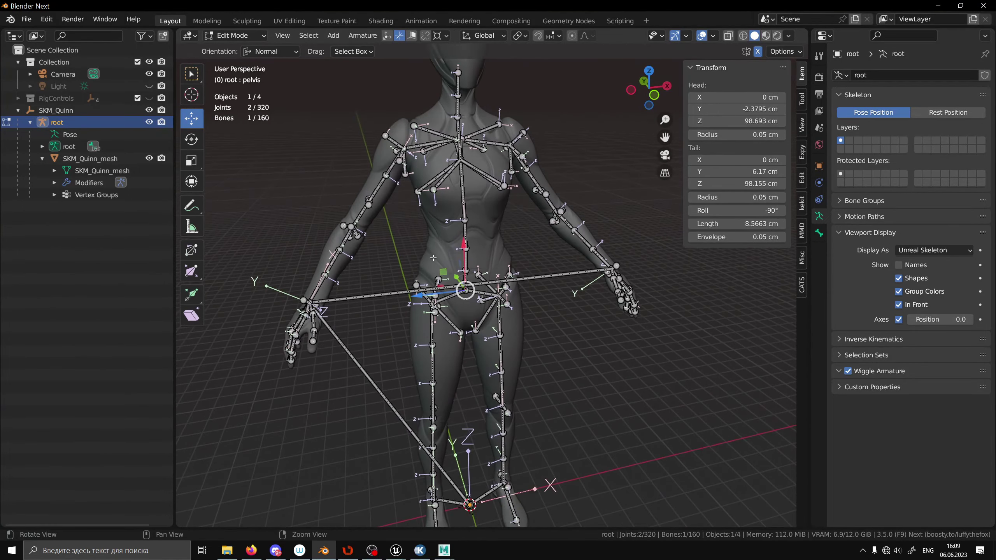
scroll(477, 249, down, 2)
scroll(480, 256, down, 2)
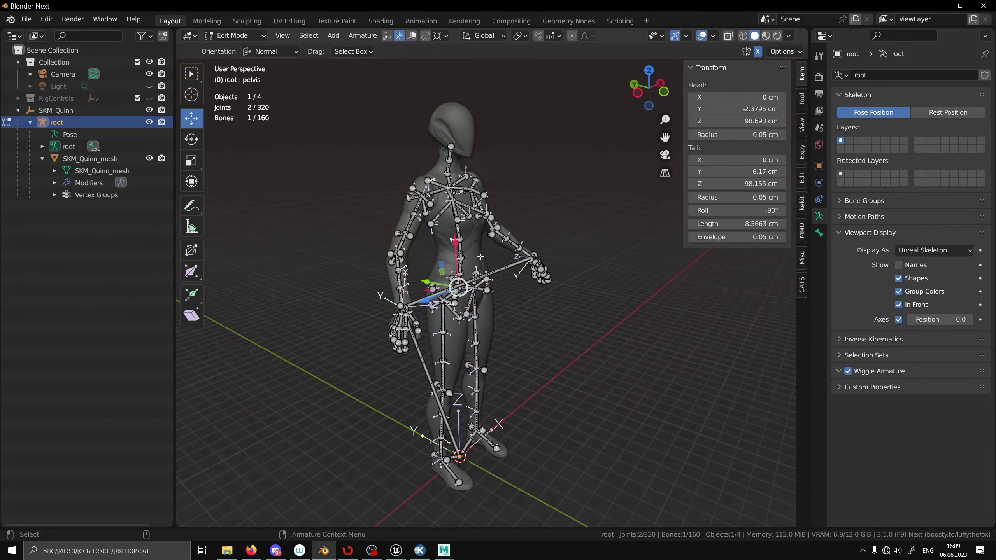
mouse_move(396, 550)
click(352, 498)
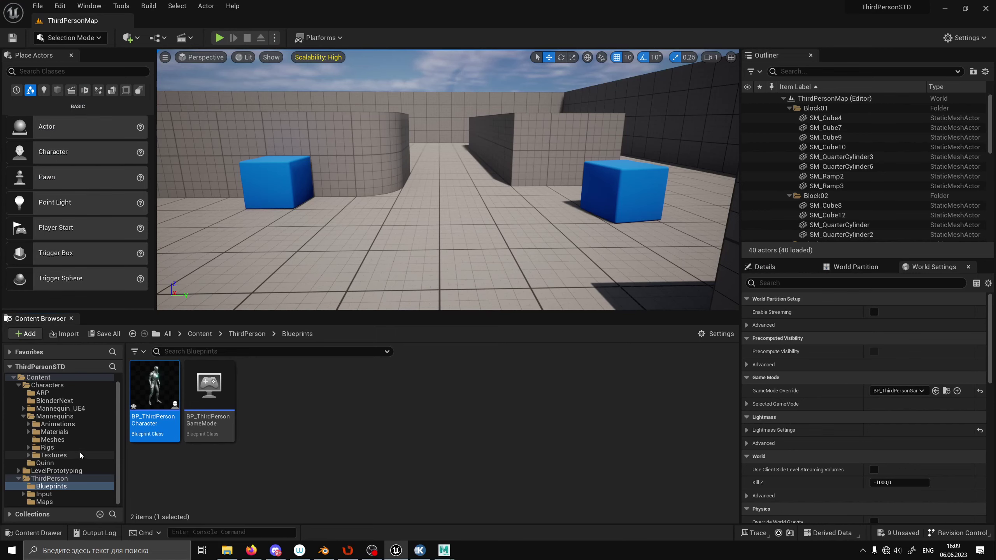
- Open SKM_Quinn from Mannequins/Meshes, inspect it, close the editor and return to Blender
click(67, 440)
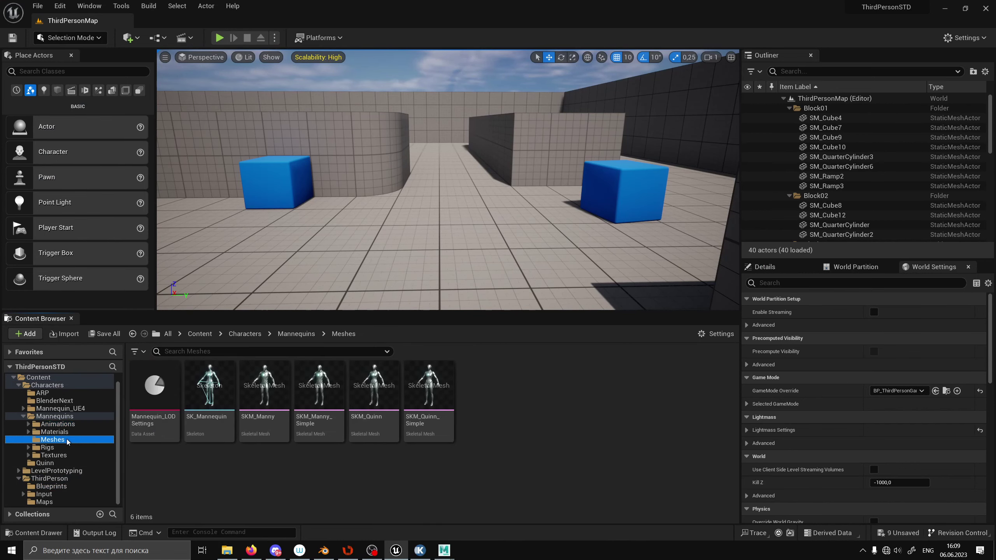
double_click(388, 378)
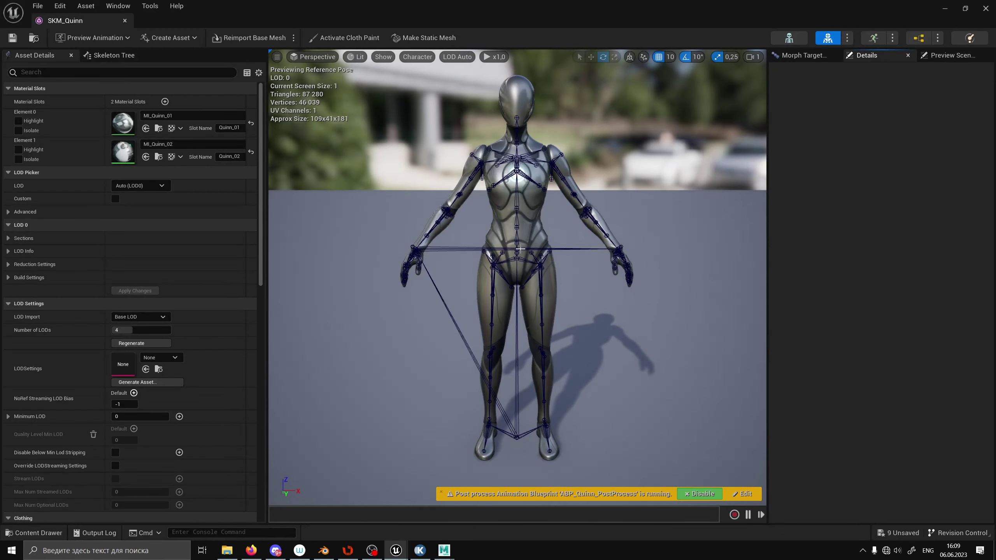
click(989, 9)
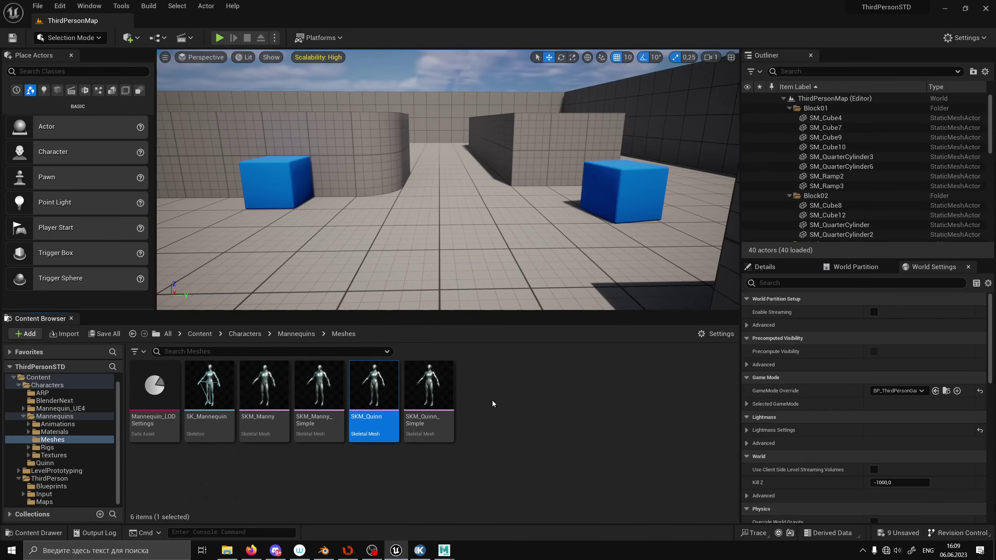
click(324, 551)
- Leave Edit Mode, put the Quinn armature into Pose Mode and select the pelvis control
key(KP_1)
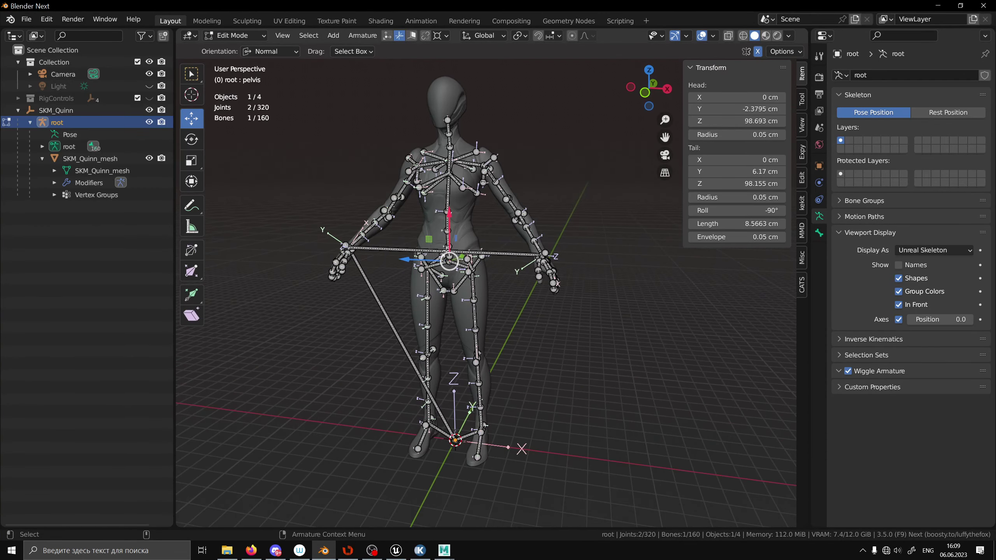
key(Tab)
click(235, 35)
click(237, 76)
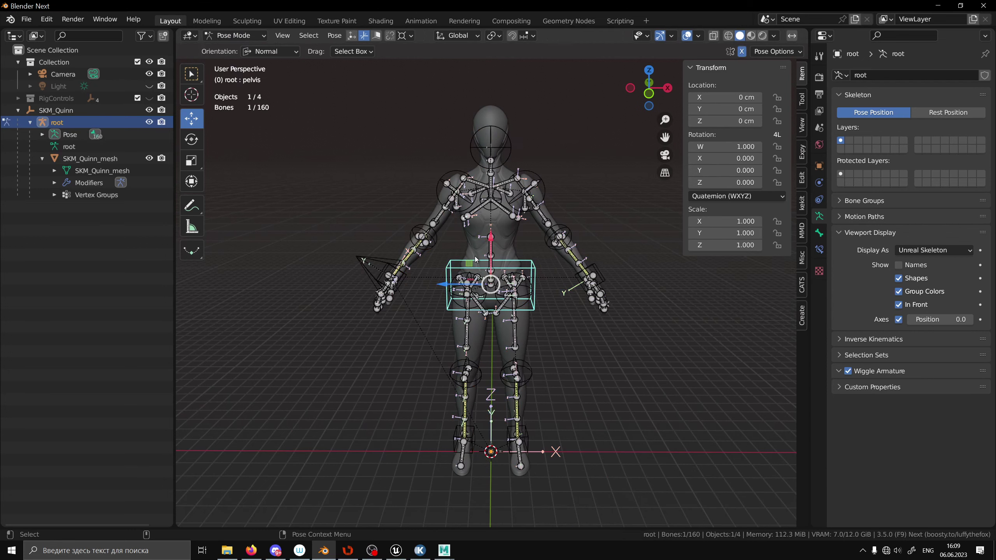
middle_drag(554, 301, 390, 290)
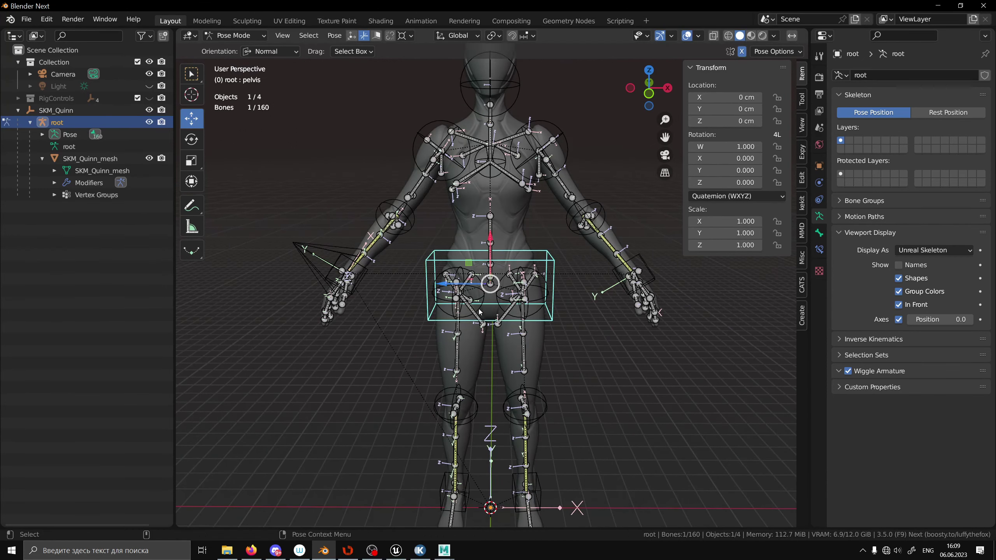
click(361, 282)
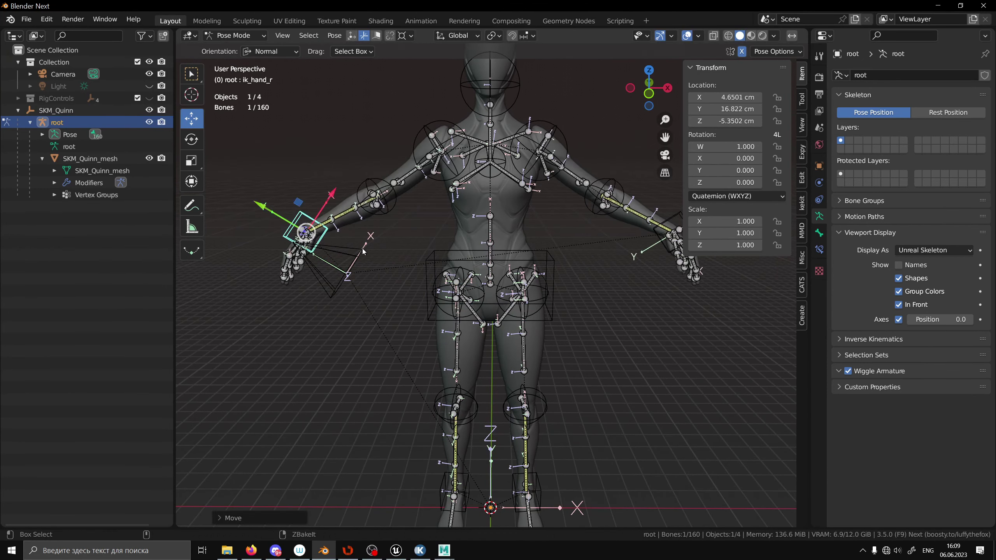
middle_drag(380, 294, 447, 266)
click(447, 265)
- Move the pelvis, then rotate, clear and move the ik_foot_r control
scroll(493, 259, down, 3)
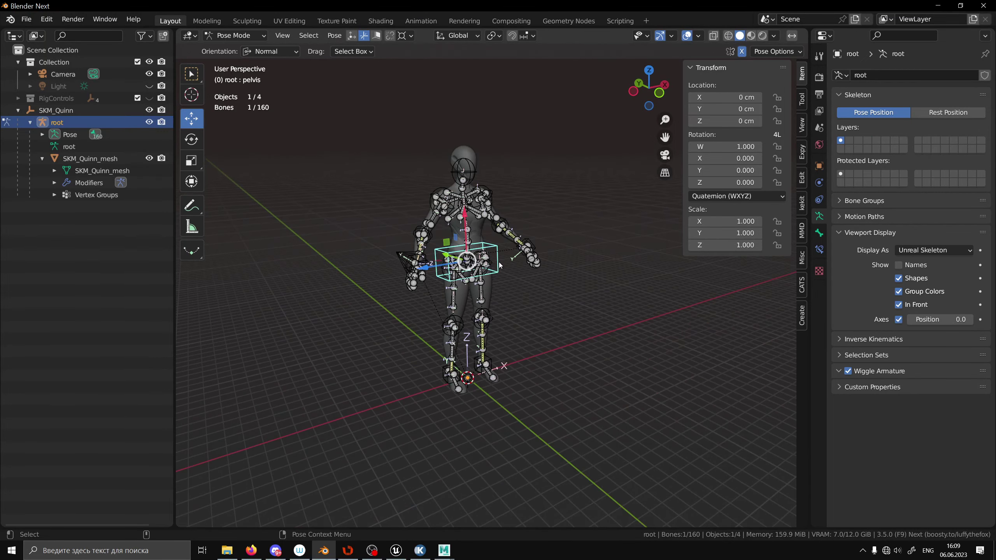
key(ctrl+KP_3)
key(g)
click(613, 185)
scroll(527, 238, up, 3)
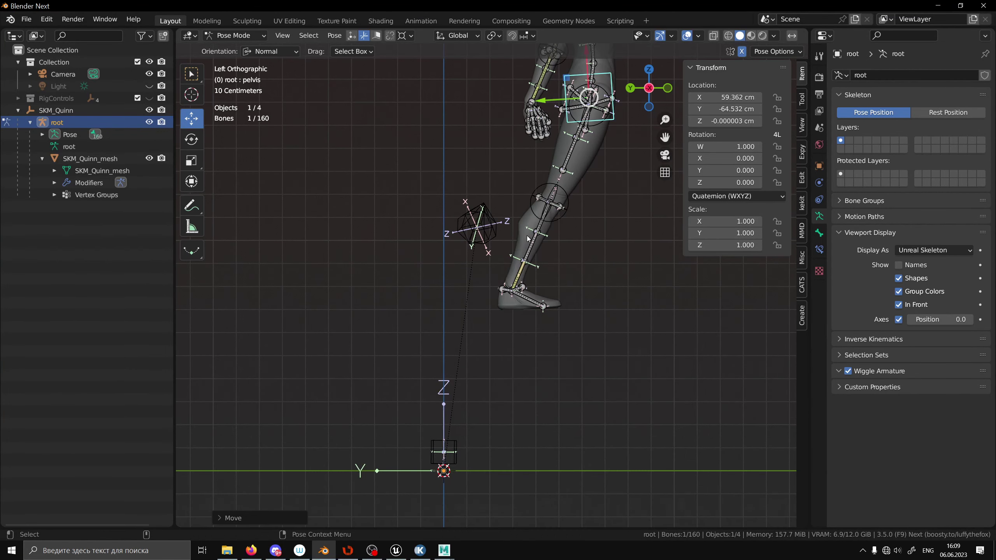
click(453, 449)
key(r)
click(636, 244)
shift+middle_drag(637, 244, 556, 288)
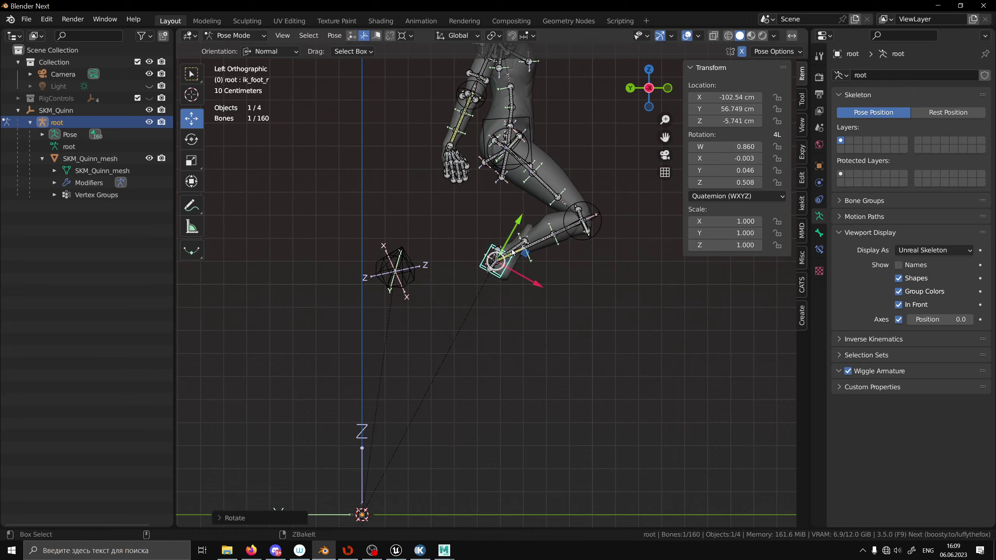
middle_drag(512, 252, 482, 316)
key(alt+r)
key(g)
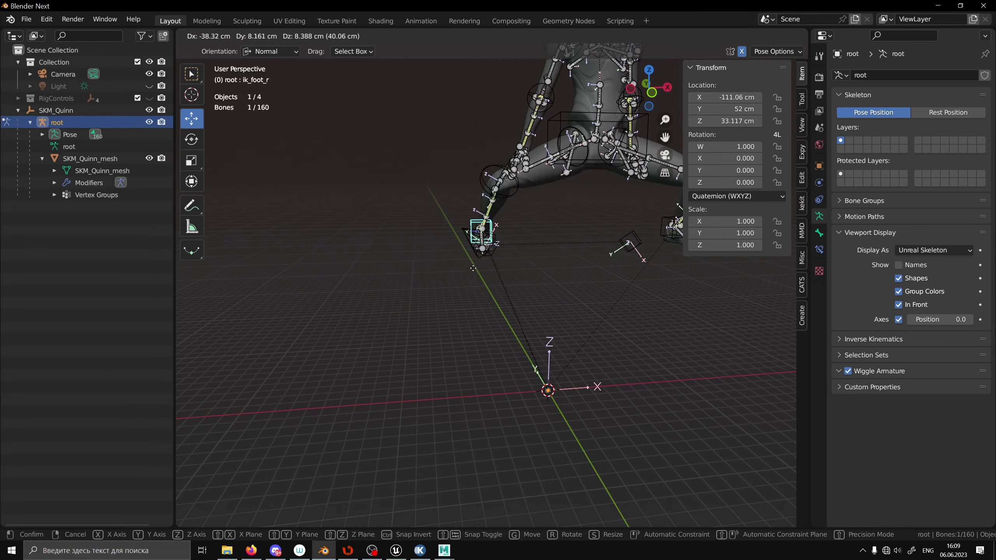
click(473, 268)
mouse_move(474, 268)
middle_down()
mouse_move(536, 232)
mouse_move(456, 325)
middle_up()
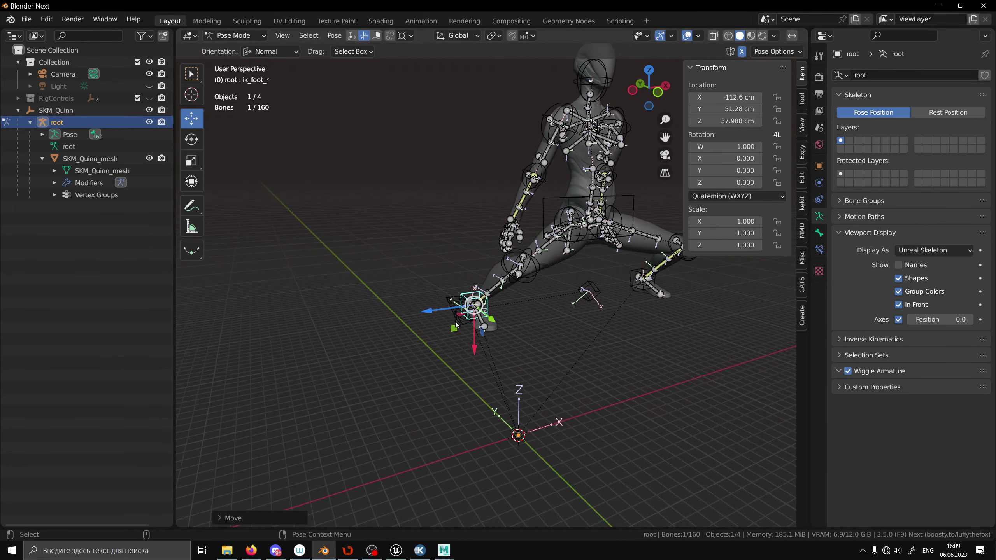
- Move and rotate the ik_hand_gun control, then undo the change
click(456, 325)
key(g)
click(446, 255)
key(r)
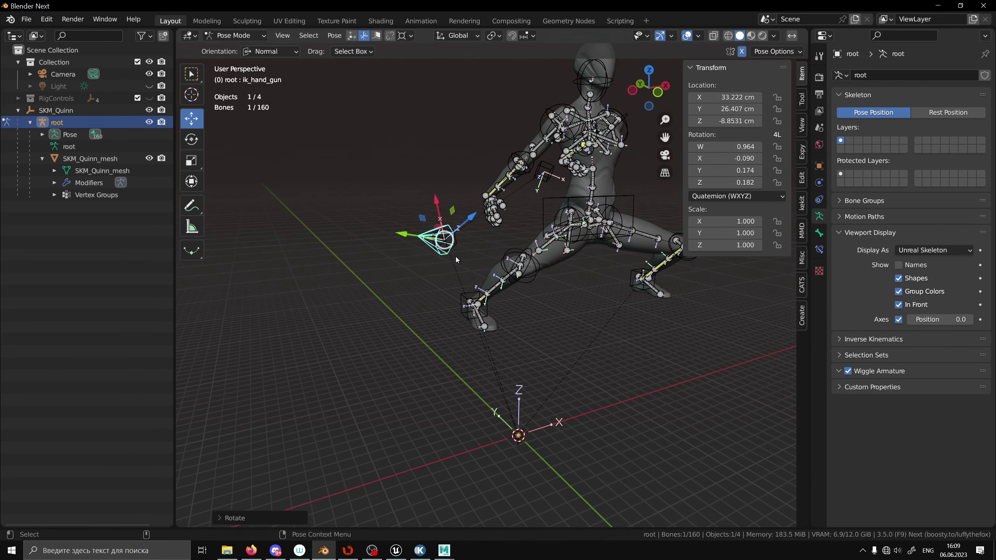
key(ctrl+z)
key(ctrl+z)
key(ctrl+z)
- Select all bones, clear all pose transforms, deselect and return to Object Mode
middle_drag(533, 304, 504, 241)
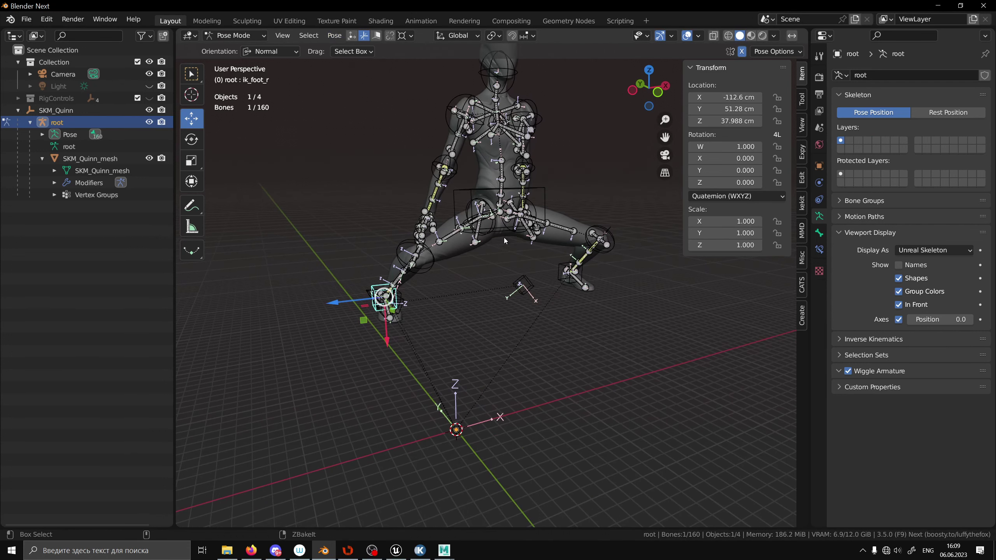
key(a)
click(336, 36)
click(483, 61)
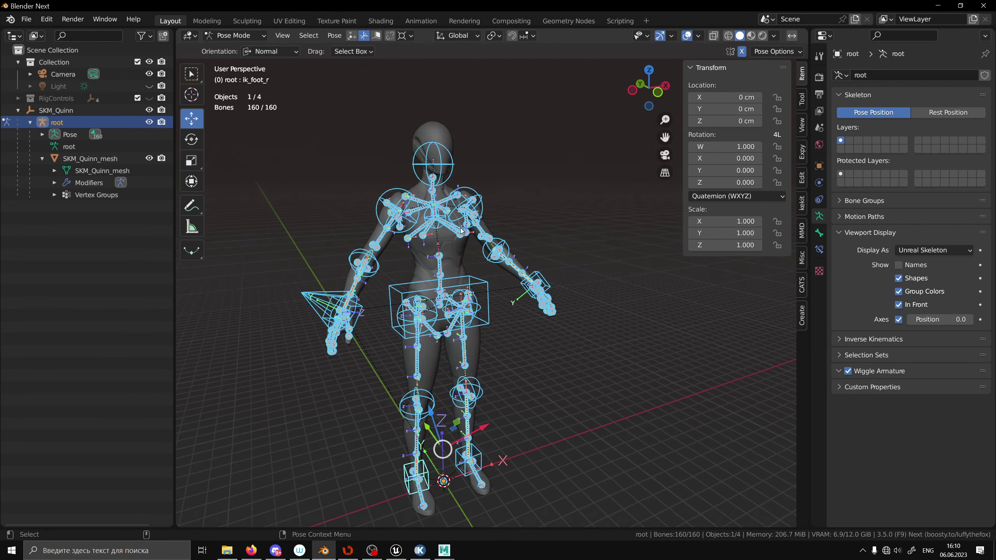
mouse_move(463, 231)
middle_down()
mouse_move(471, 208)
mouse_move(576, 226)
middle_up()
scroll(354, 120, up, 5)
key(alt+a)
click(243, 36)
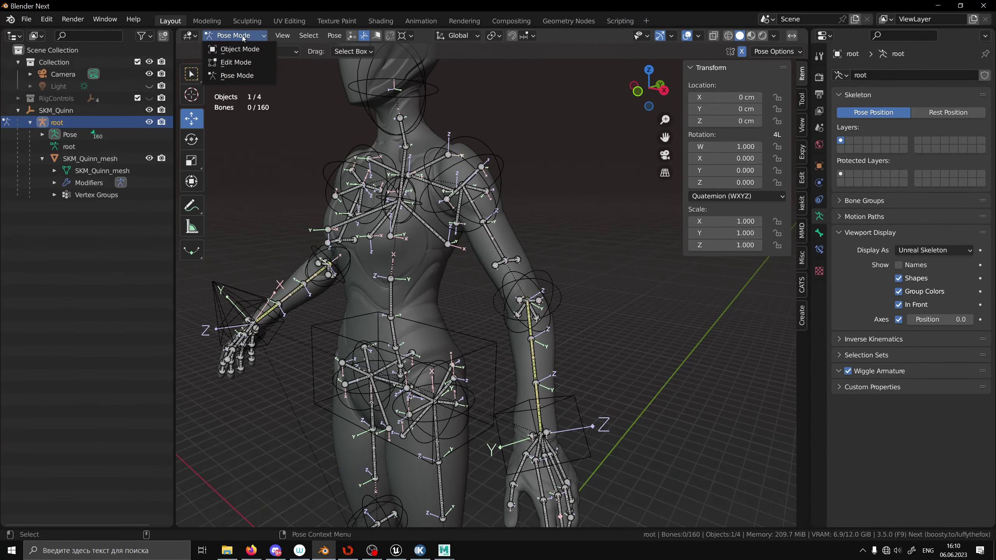
click(513, 265)
- Export the selected Quinn mesh and armature as Quinn_Blender.fbx into C:\Data\VideoTutorial
shift+click(499, 283)
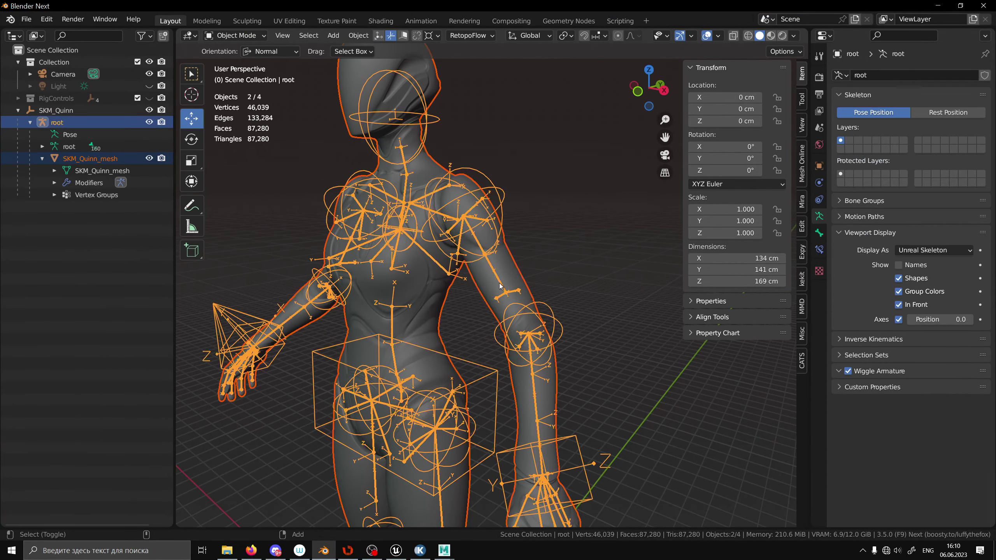
click(27, 18)
mouse_move(73, 192)
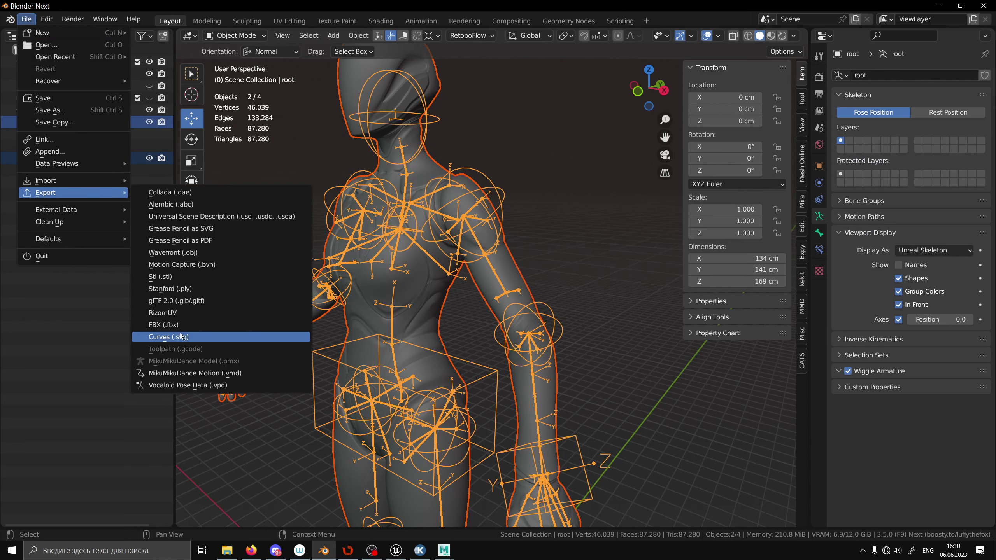
click(168, 325)
click(181, 376)
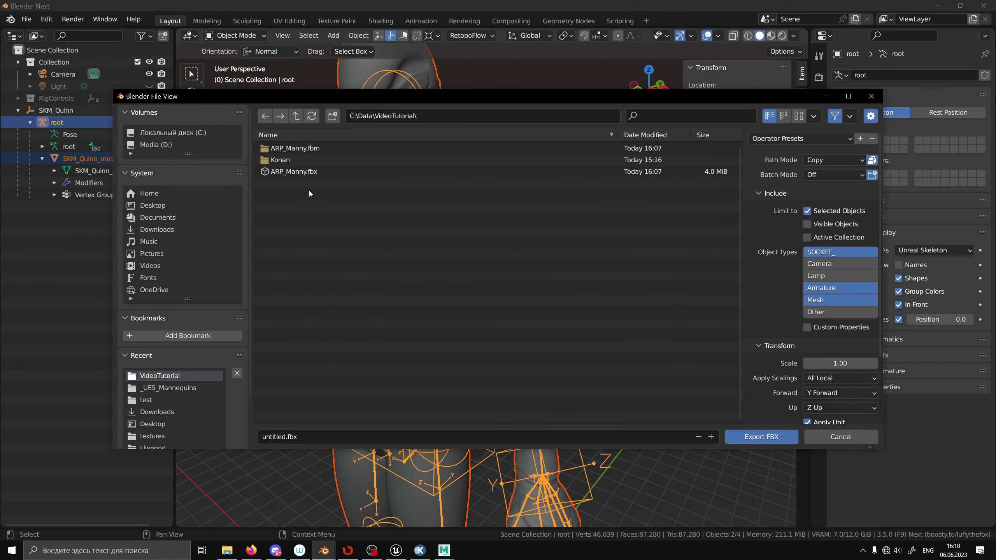
click(274, 436)
click(787, 439)
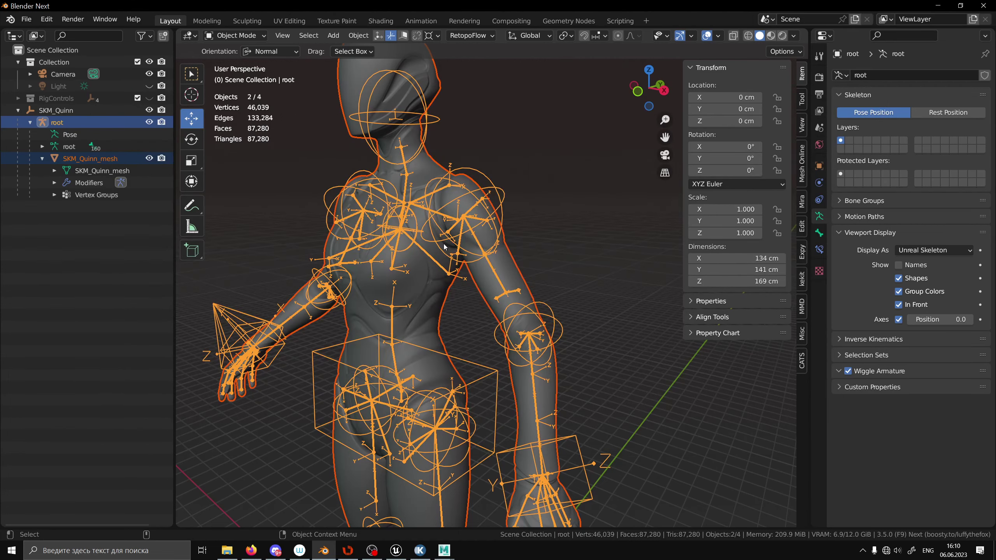
scroll(435, 298, down, 5)
- Import Quinn_Blender.fbx into BlenderNext on SK_Mannequin, then open BP_ThirdPersonCharacter
click(396, 550)
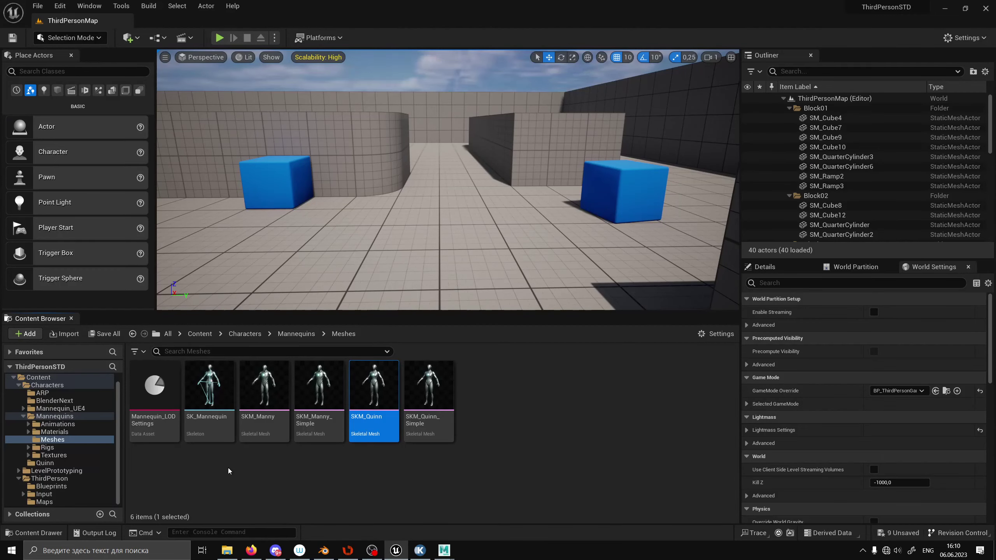
click(55, 401)
right_click(248, 392)
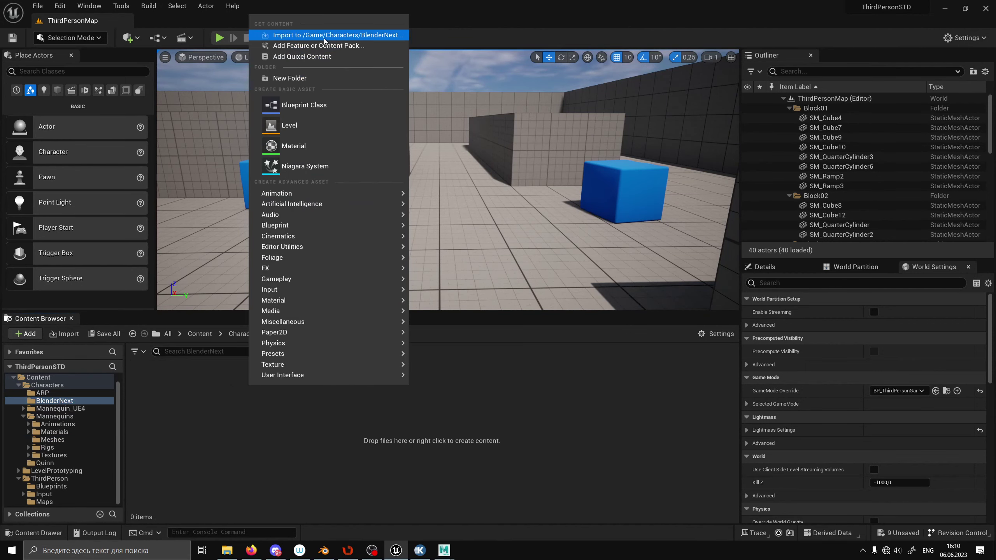
click(282, 36)
double_click(282, 87)
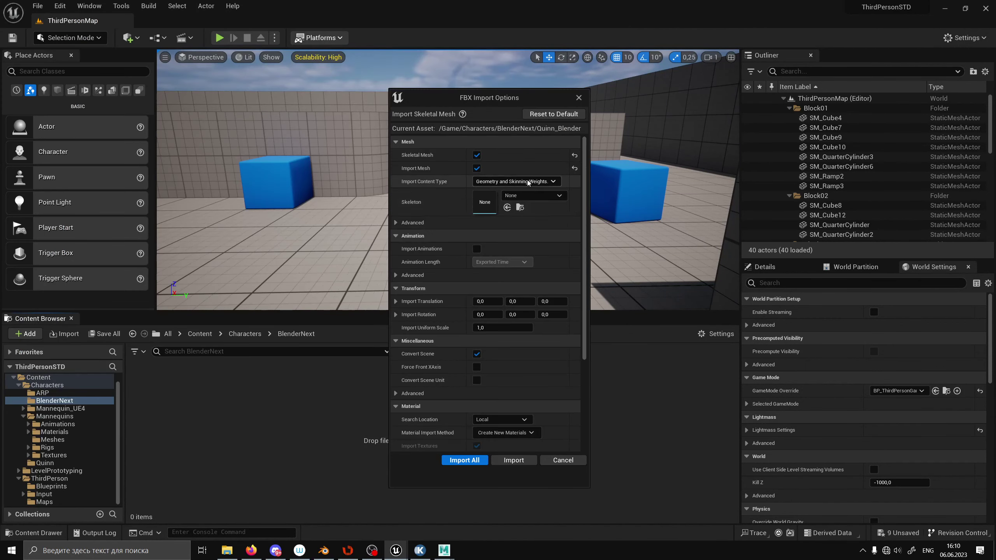
click(541, 197)
click(557, 302)
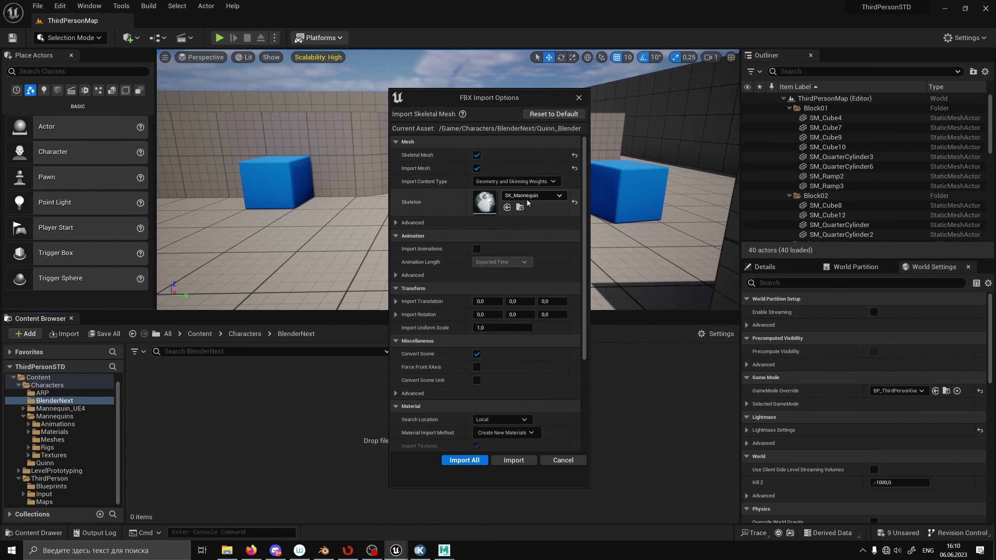
click(513, 461)
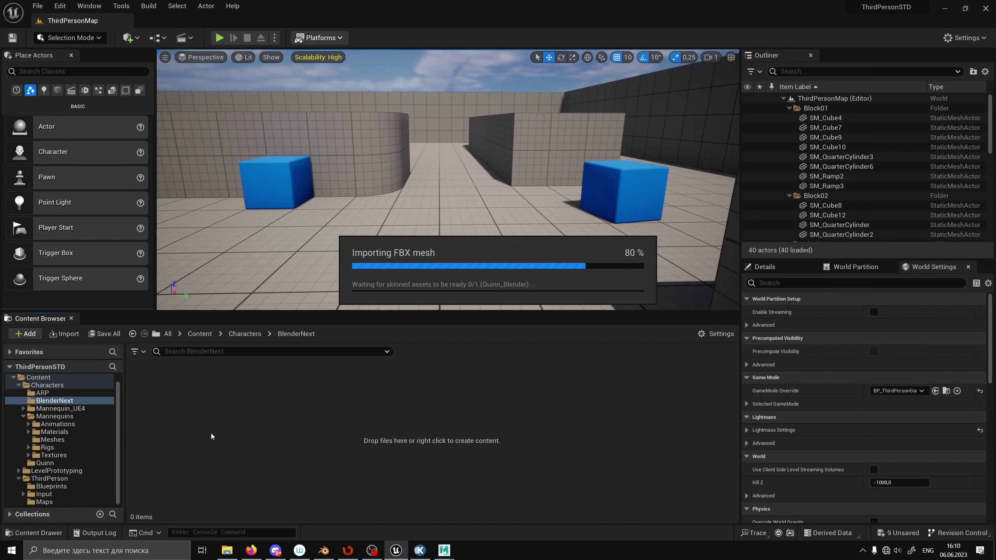
click(59, 486)
double_click(170, 395)
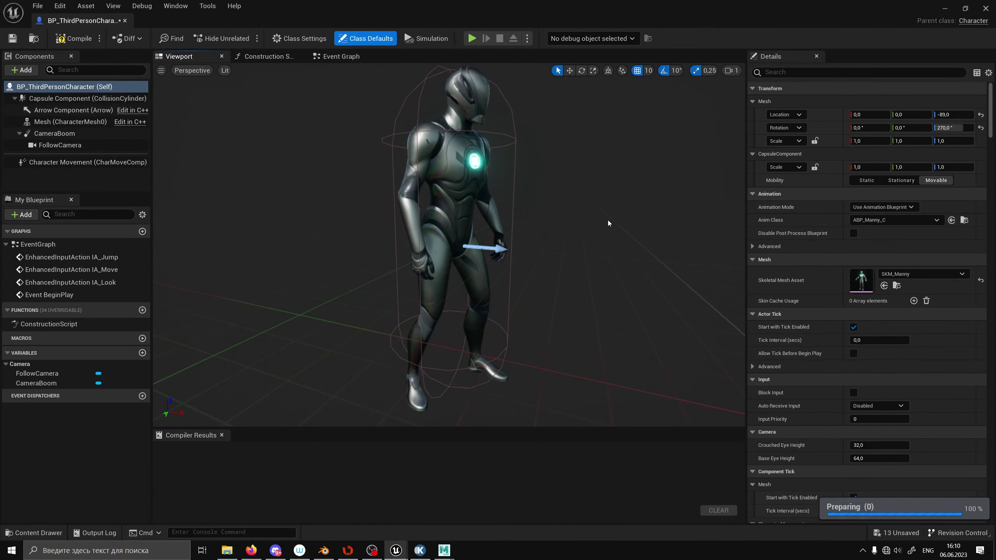
- Set Anim Class to ABP_Quinn and the skeletal mesh to Quinn_Blender, then compile
click(878, 220)
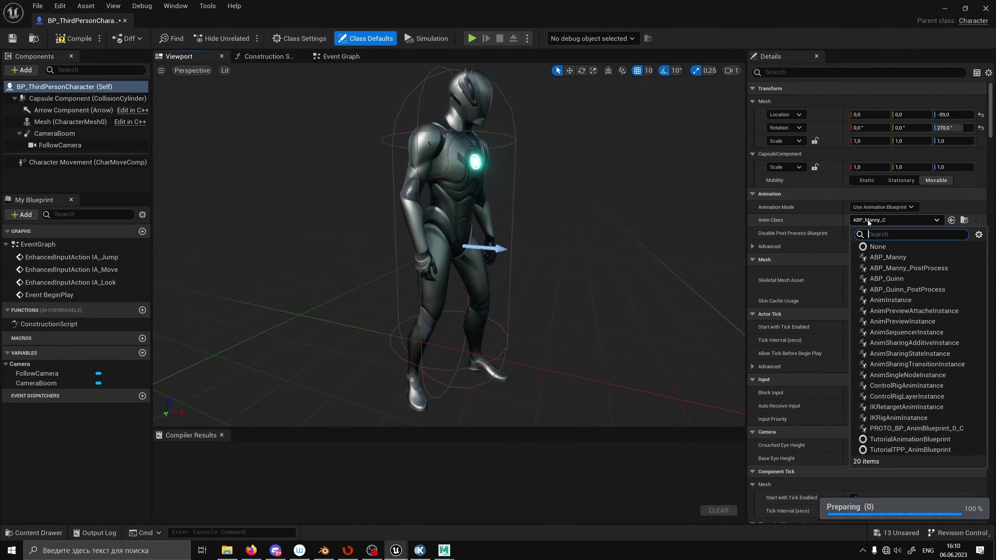
click(884, 278)
click(921, 274)
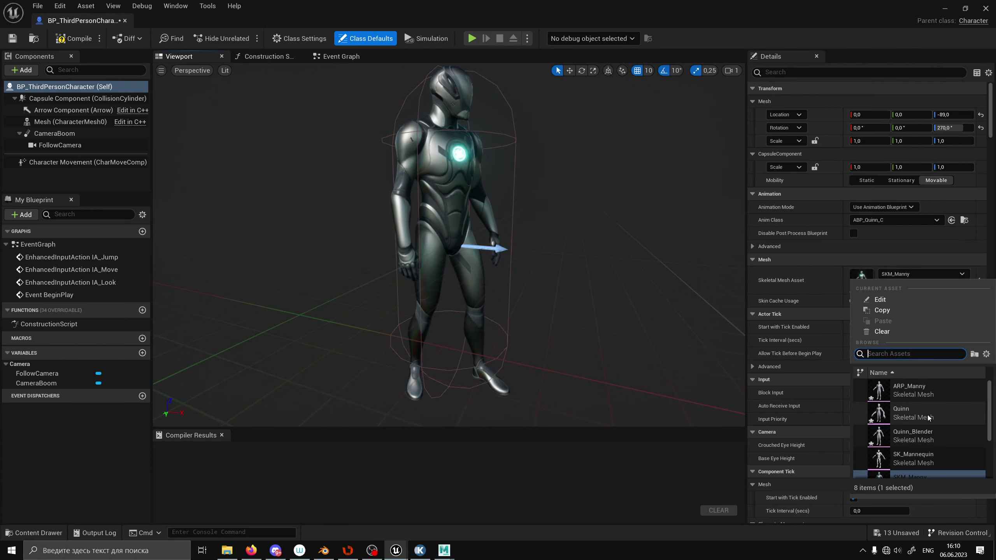
click(913, 436)
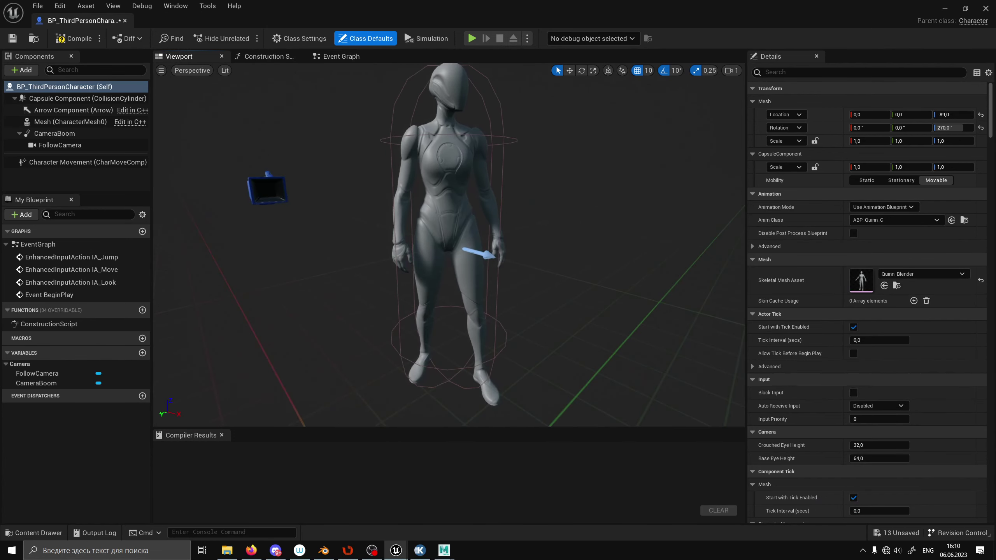
drag(431, 235, 438, 217)
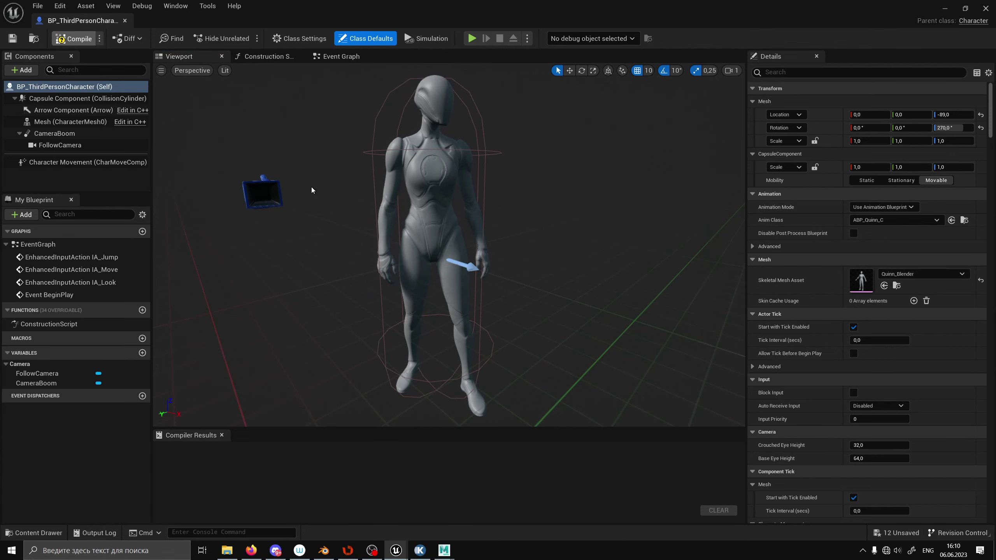
key(F7)
drag(389, 222, 493, 212)
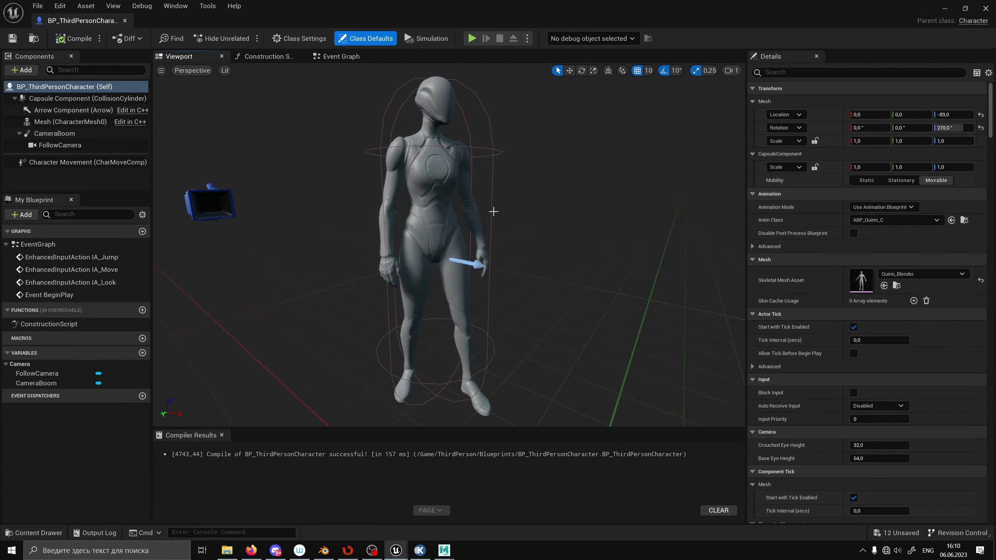
- Compare the textured SKM_Quinn mesh with the grey Quinn mesh, keeping the grey Quinn assigned
click(917, 275)
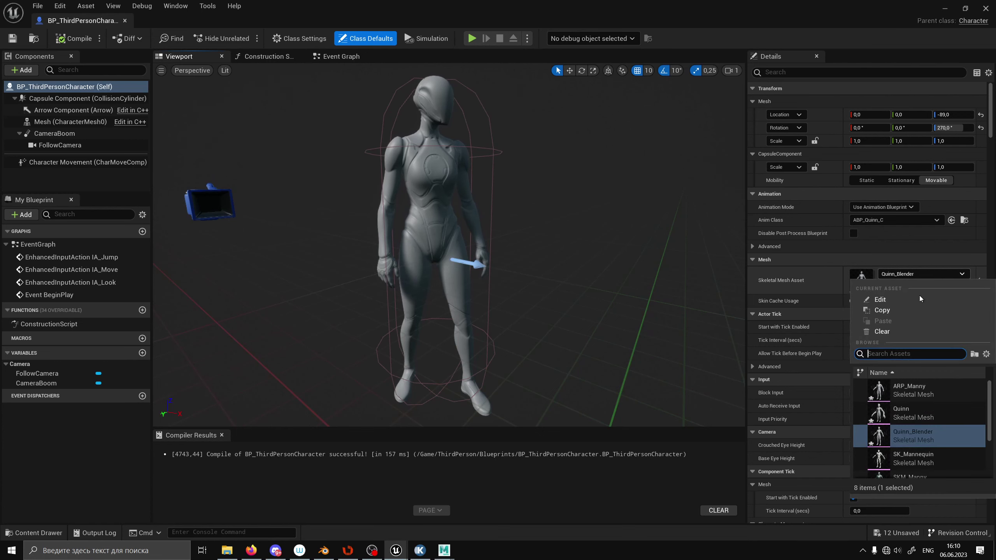
scroll(957, 440, down, 3)
click(924, 445)
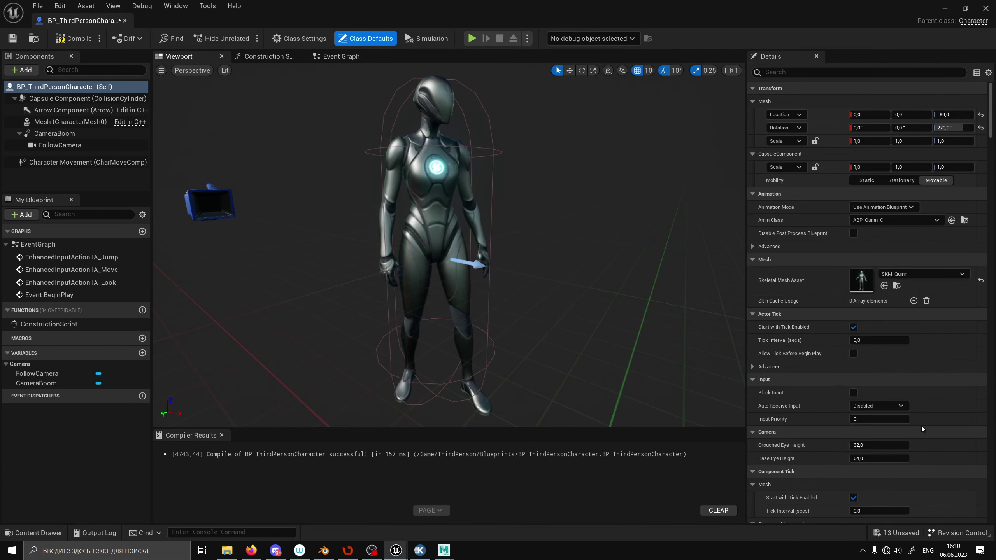
click(921, 274)
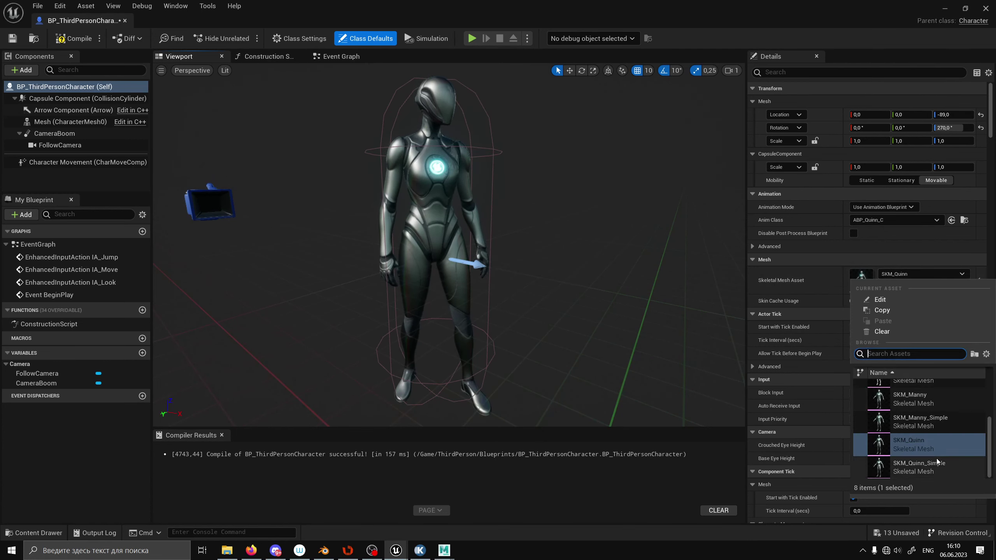
scroll(946, 450, up, 5)
click(952, 410)
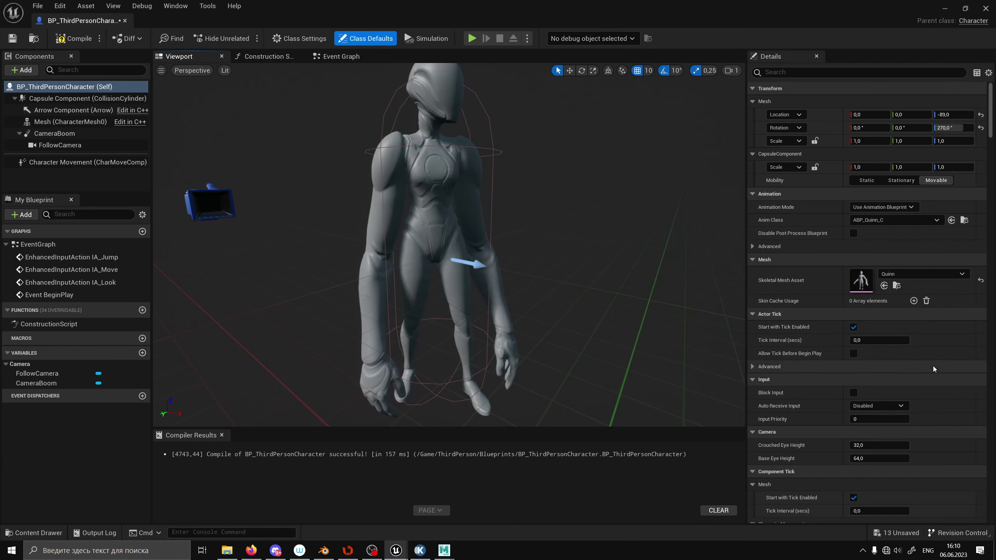
drag(568, 255, 490, 259)
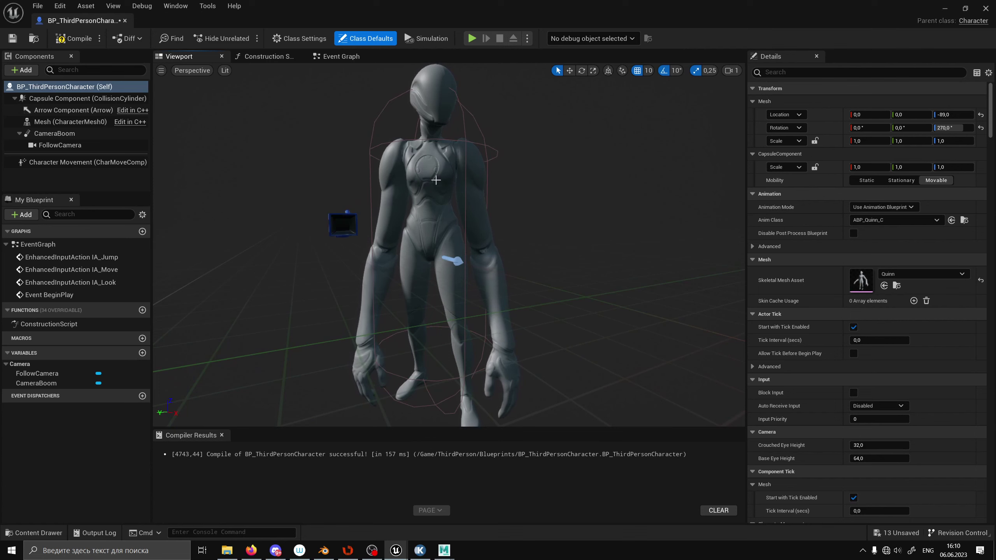
drag(436, 180, 422, 240)
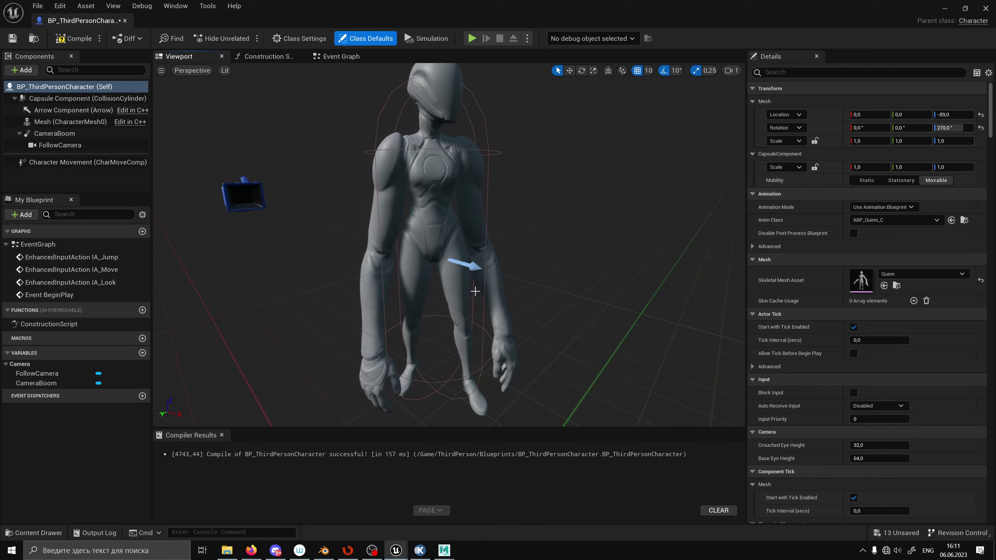
click(323, 550)
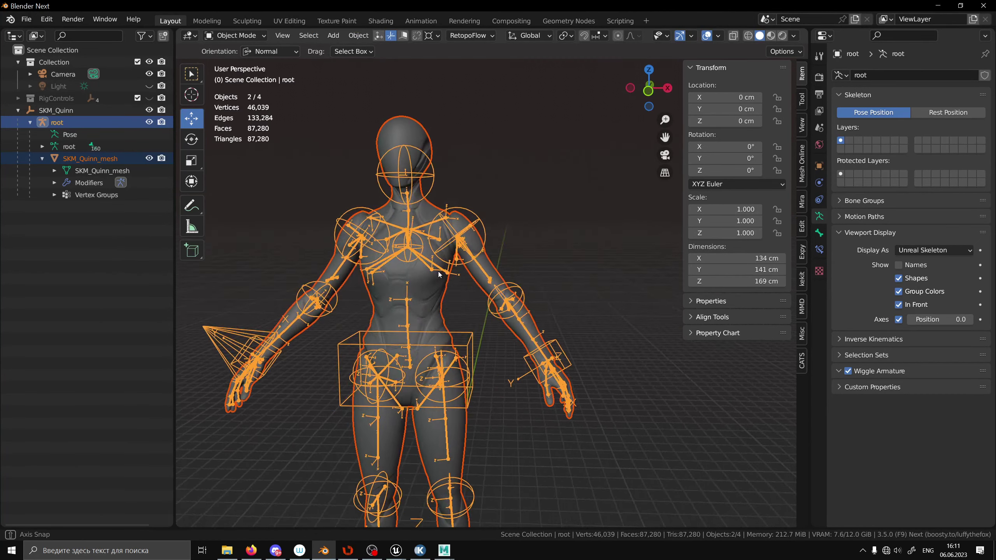
- In Pose Mode, scale the right upper arm to about double and reposition the right hand IK
click(214, 35)
click(230, 76)
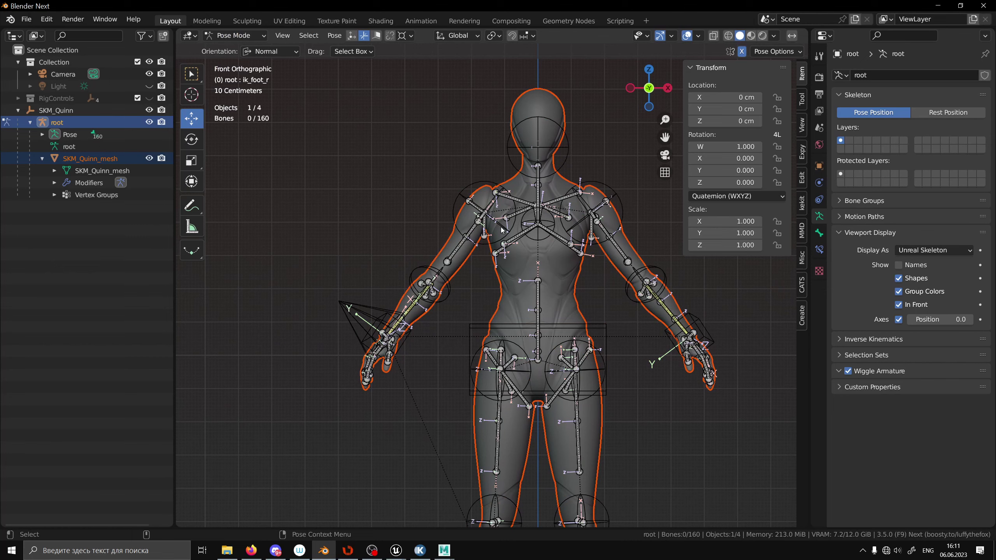
click(489, 248)
key(s)
click(462, 341)
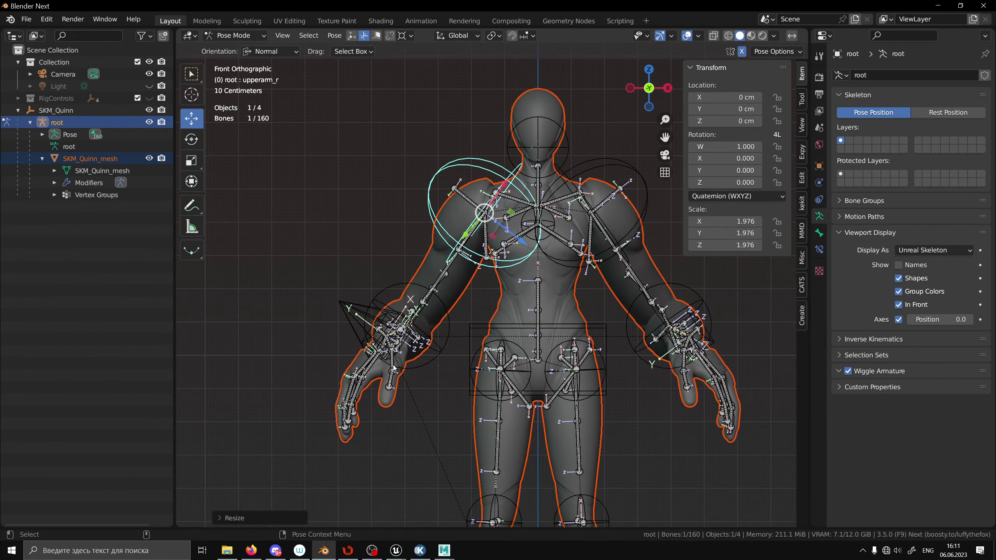
click(394, 368)
key(g)
click(449, 337)
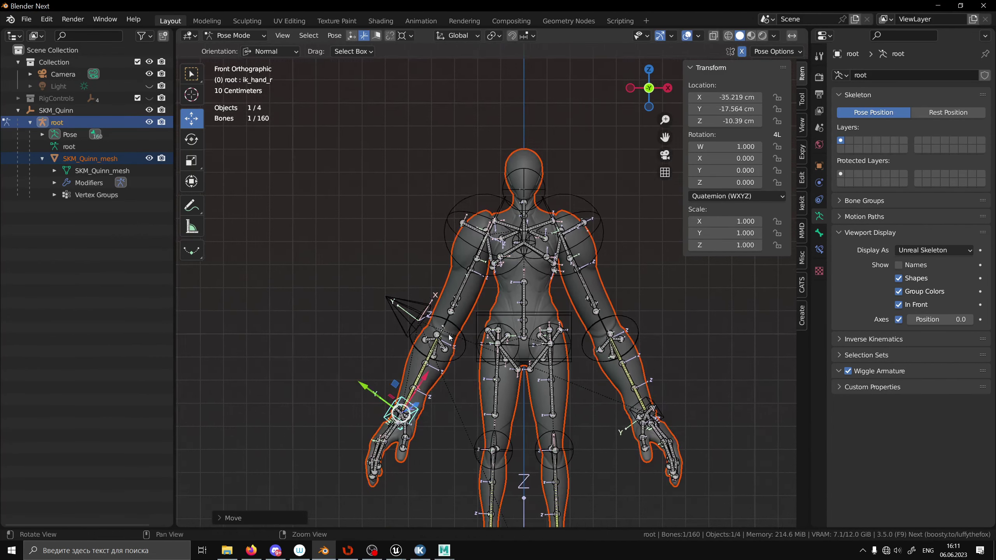
scroll(442, 251, up, 1)
scroll(442, 252, down, 2)
- Try enlarging the head by scaling neck_02 to 1.753, then undo it
click(492, 186)
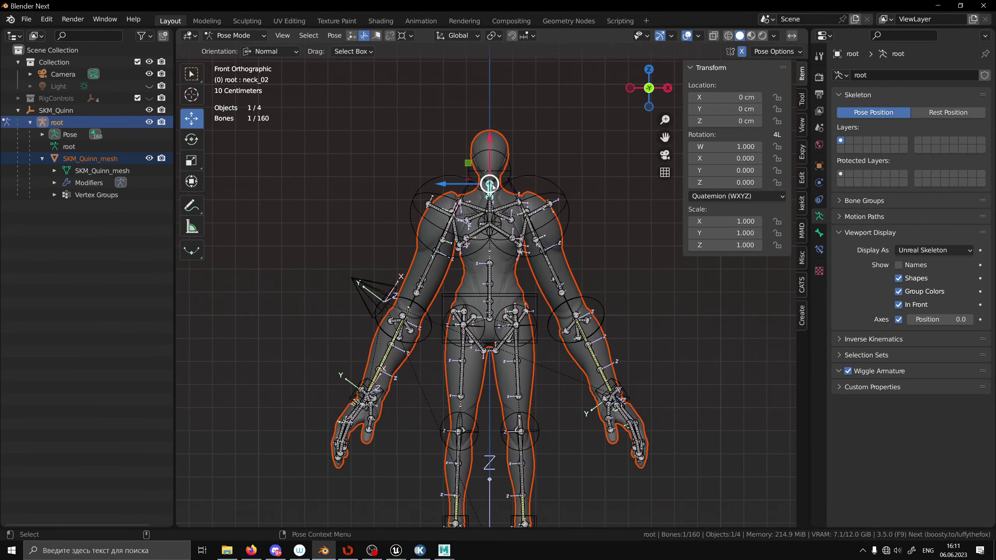
key(s)
click(495, 192)
shift+middle_drag(509, 306, 512, 254)
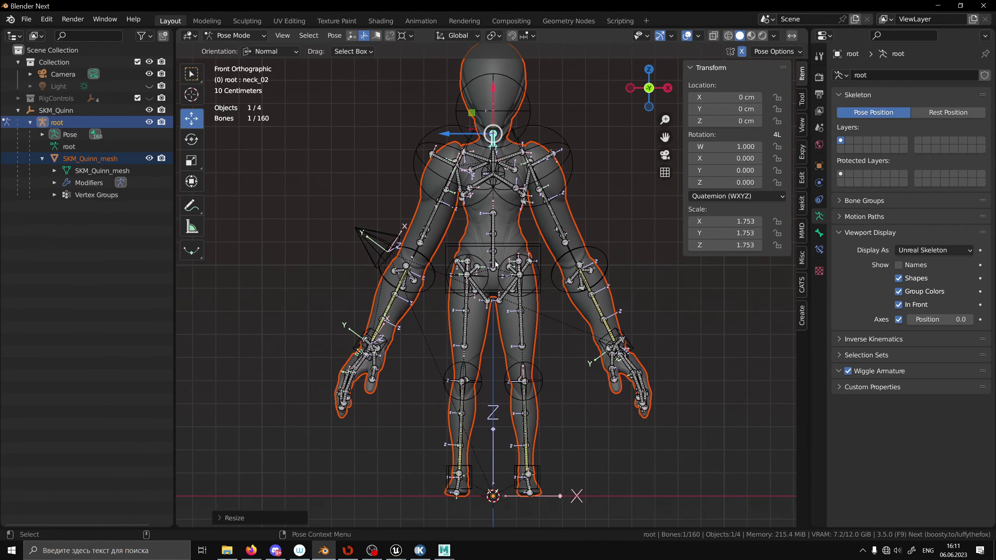
key(ctrl+z)
scroll(495, 265, up, 1)
- Return to Object Mode and apply the character mesh's Armature modifier
click(234, 35)
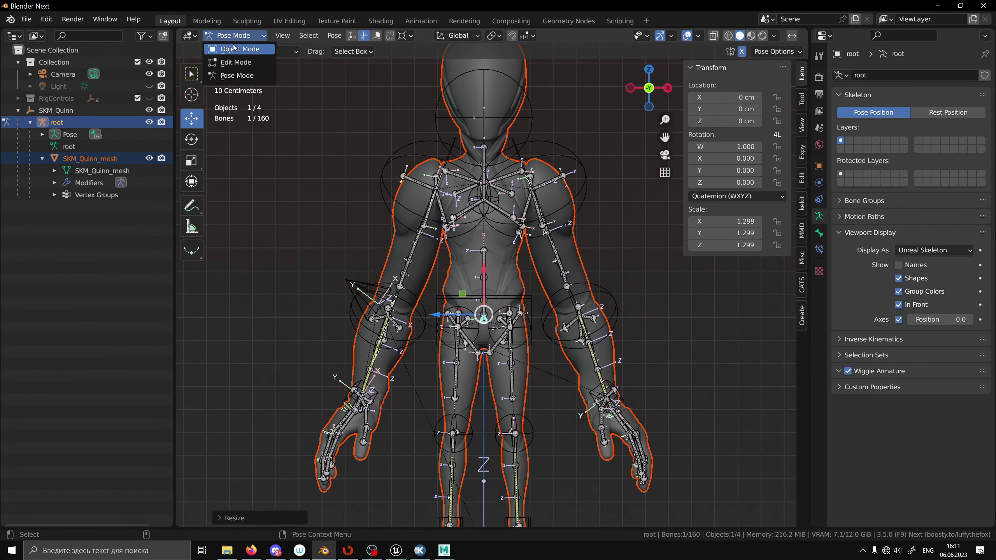
click(525, 281)
click(818, 182)
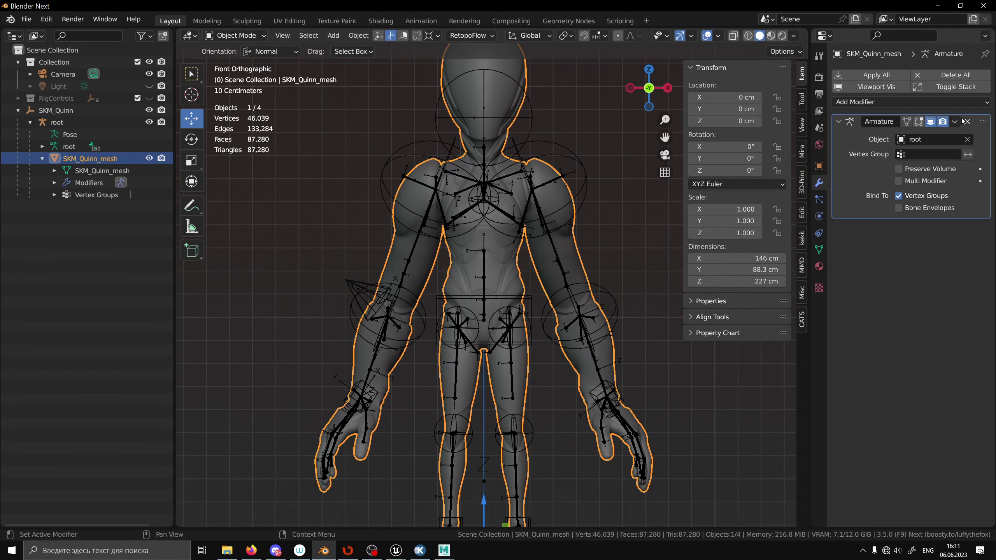
click(963, 124)
click(901, 133)
- Apply the root armature's current pose as its new rest pose, then go back to Object Mode
click(485, 306)
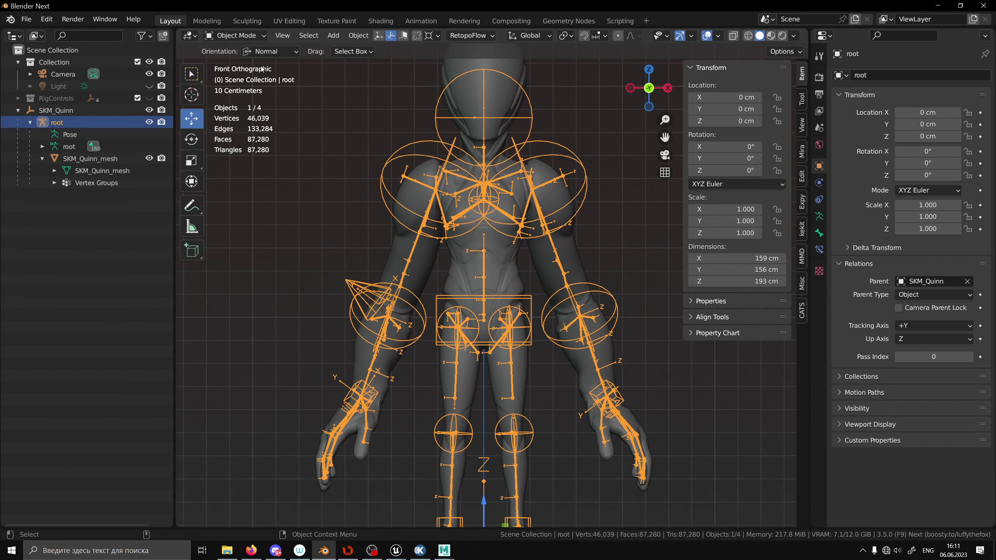
click(234, 35)
click(236, 77)
click(336, 35)
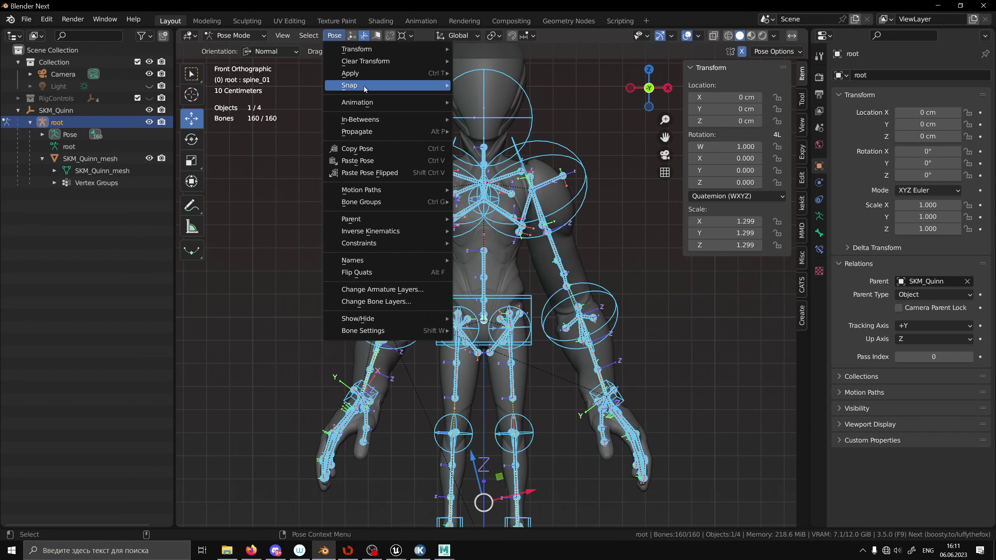
click(497, 79)
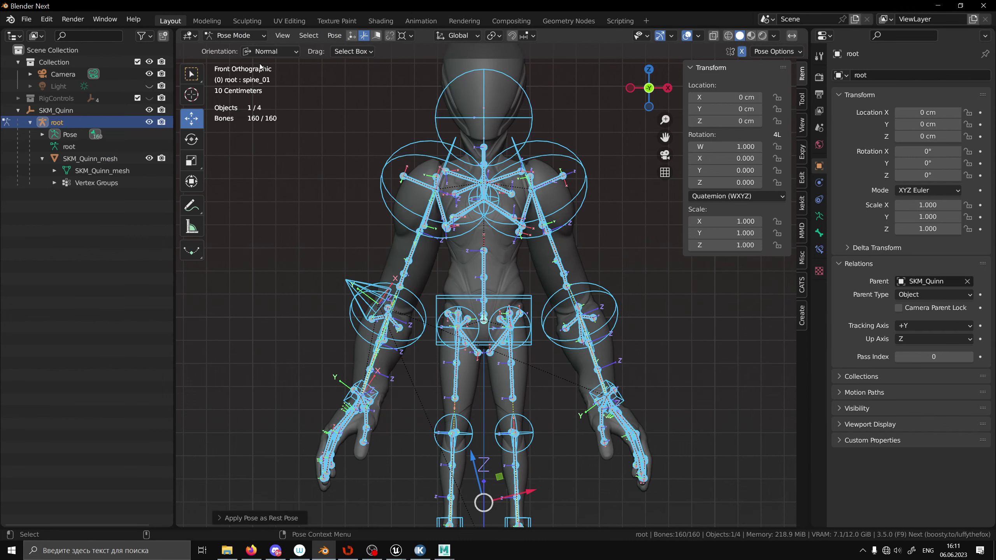
click(234, 36)
- Add a new Armature modifier to the character mesh targeting root
click(588, 240)
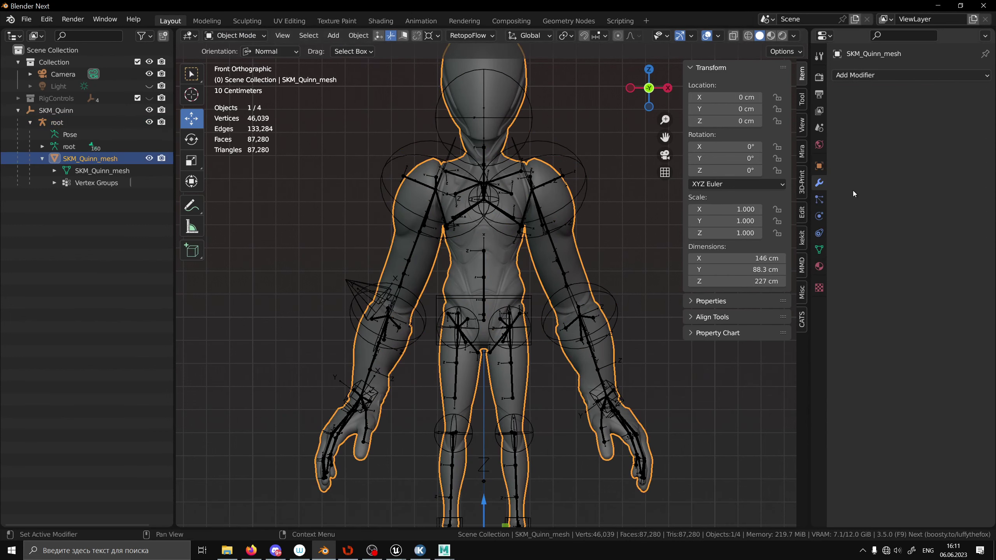
click(880, 75)
click(858, 110)
click(931, 139)
text(r)
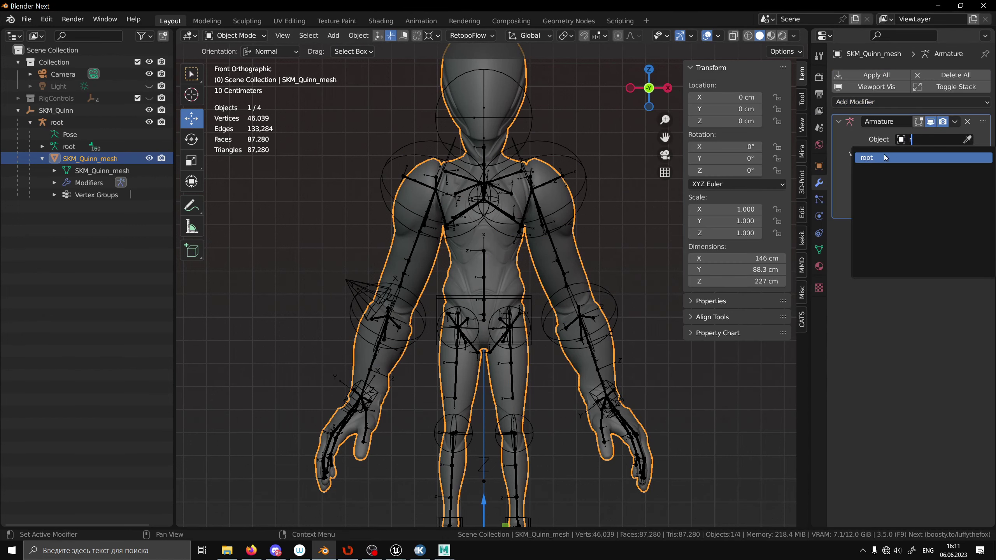
click(885, 157)
- Clear the selection, then select the character mesh and the root armature together
key(alt+a)
middle_drag(553, 207, 496, 298)
click(505, 260)
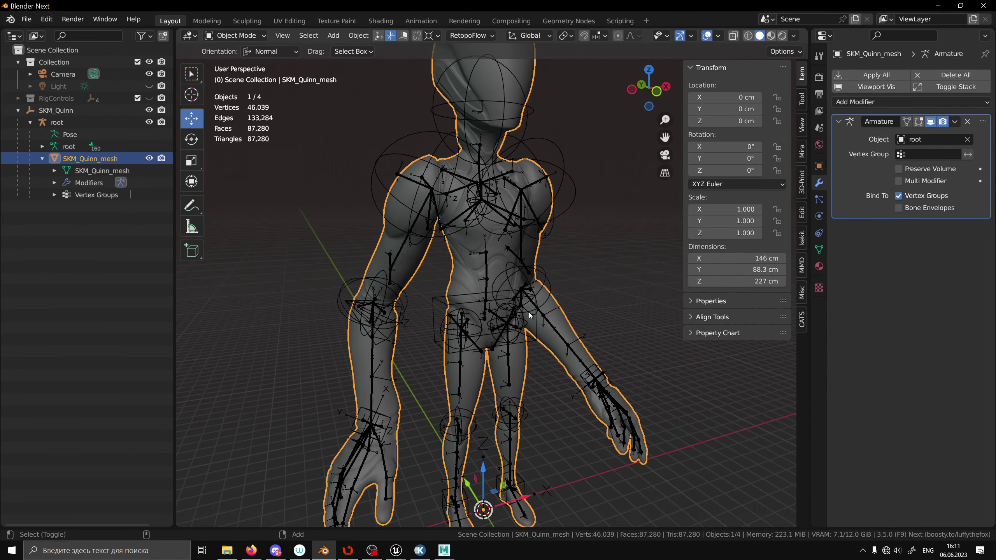
shift+click(505, 319)
- Export the selected Quinn mesh and rig as FBX, overwriting Quinn_Blender.fbx
click(26, 19)
mouse_move(45, 192)
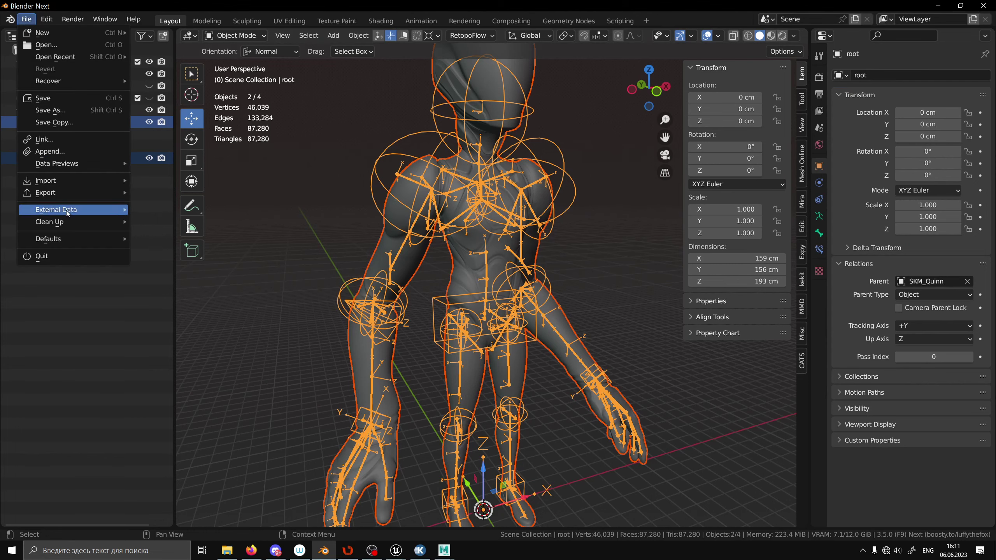
click(168, 325)
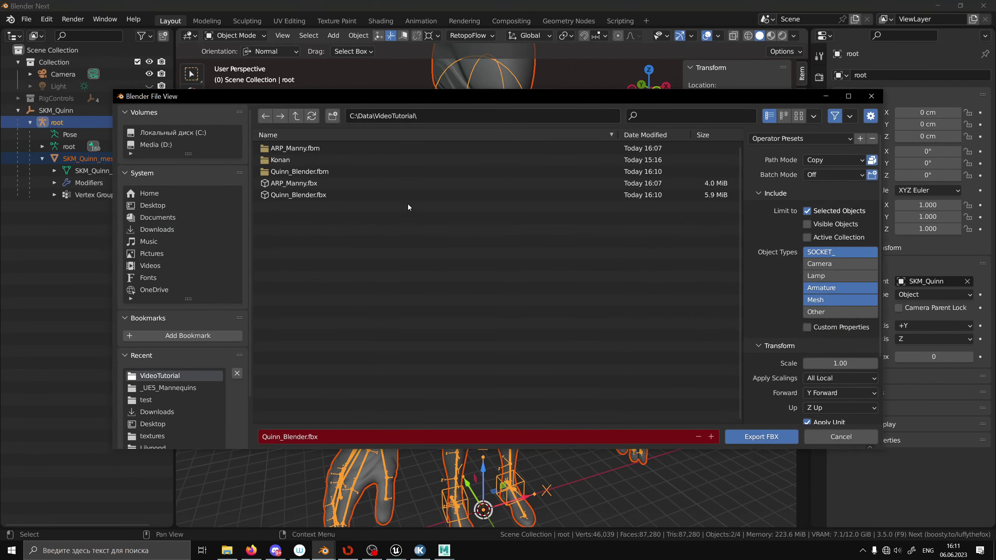
double_click(295, 194)
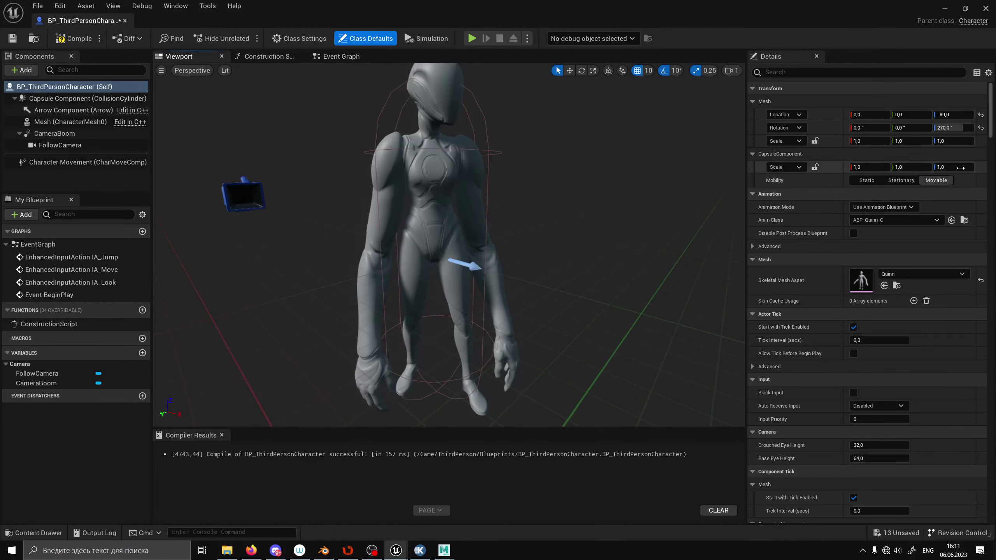
- Set the character's Skeletal Mesh to Quinn_Blender, then bring up Quinn_Blender's actions in the BlenderNext folder
click(924, 273)
click(921, 435)
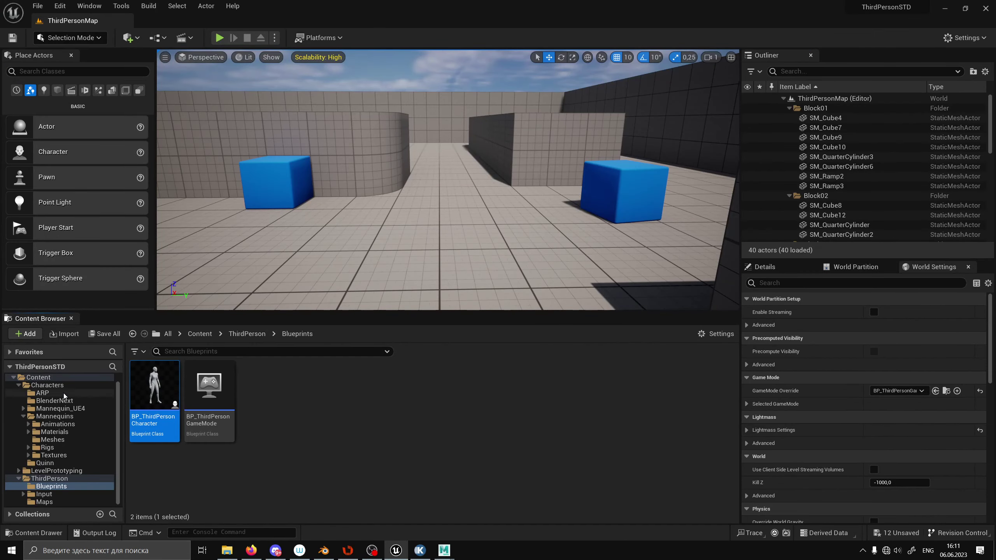
click(62, 400)
click(263, 392)
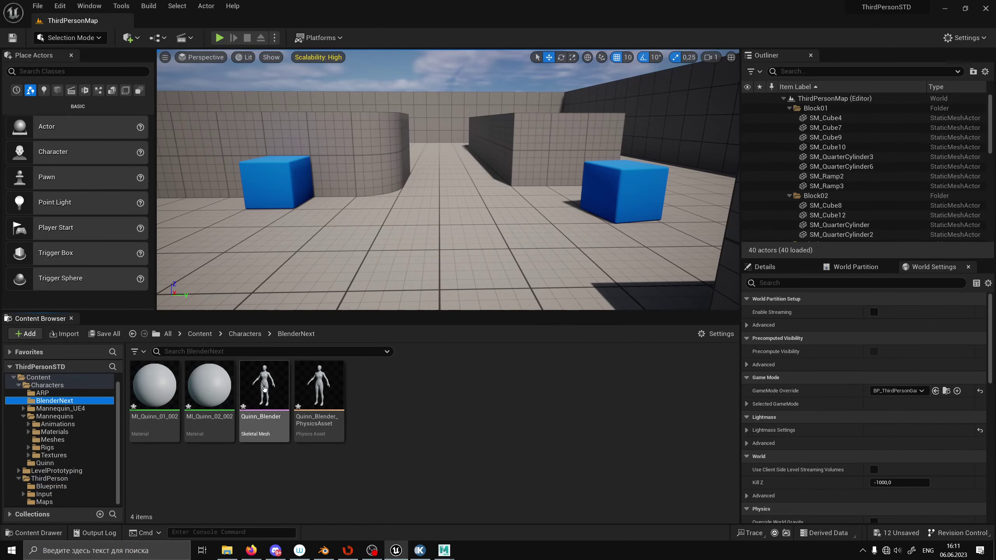
right_click(262, 392)
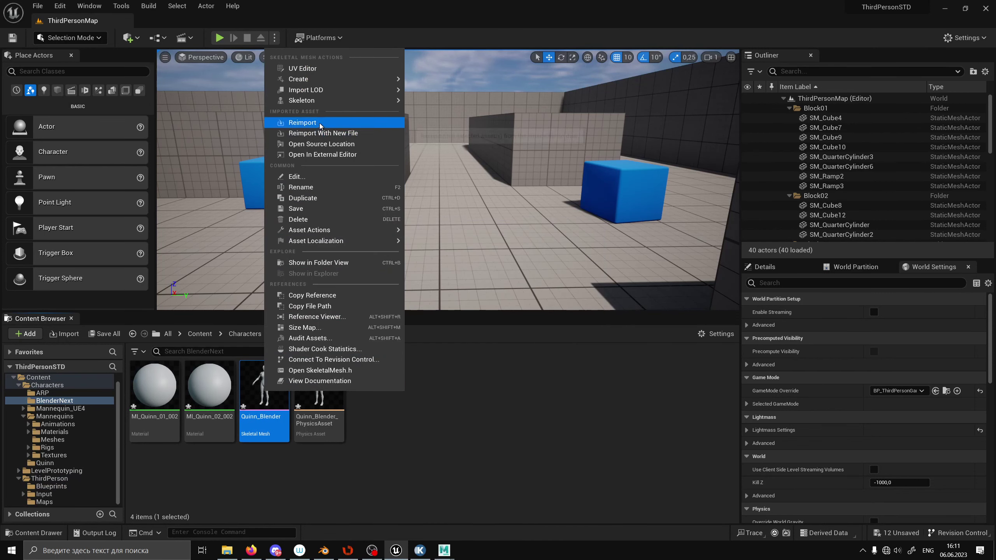
- Reimport Quinn_Blender from its FBX source, open the mesh to inspect it, then close the editor
click(302, 122)
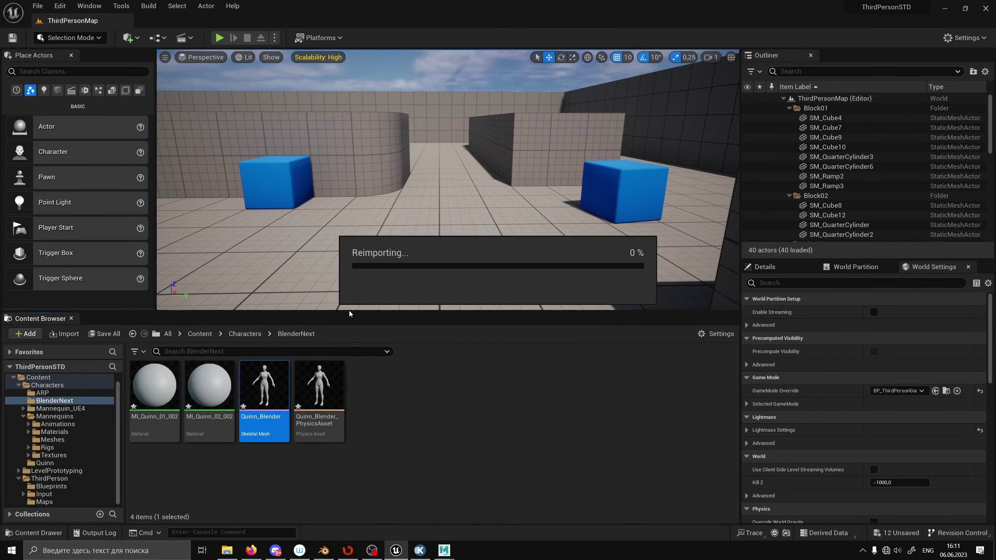
double_click(270, 385)
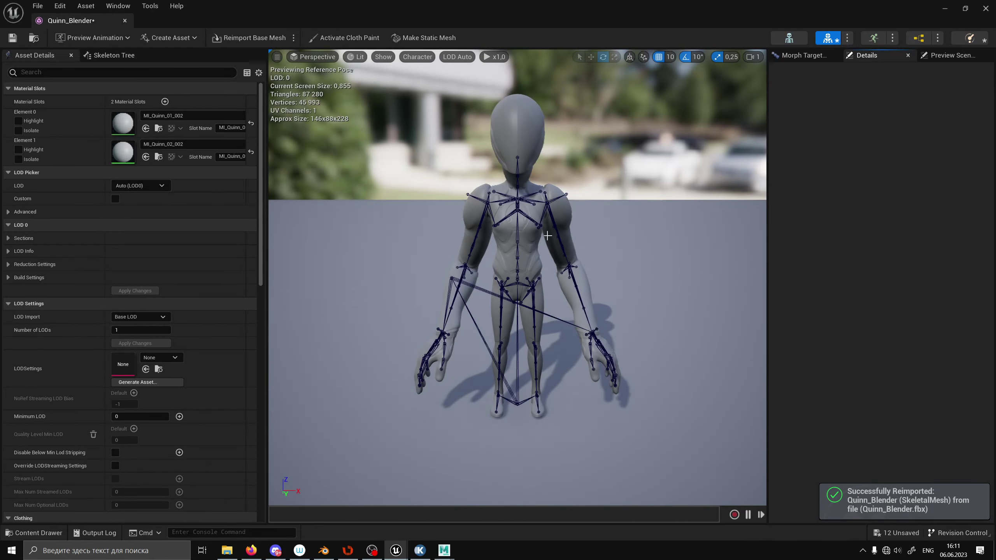
click(986, 9)
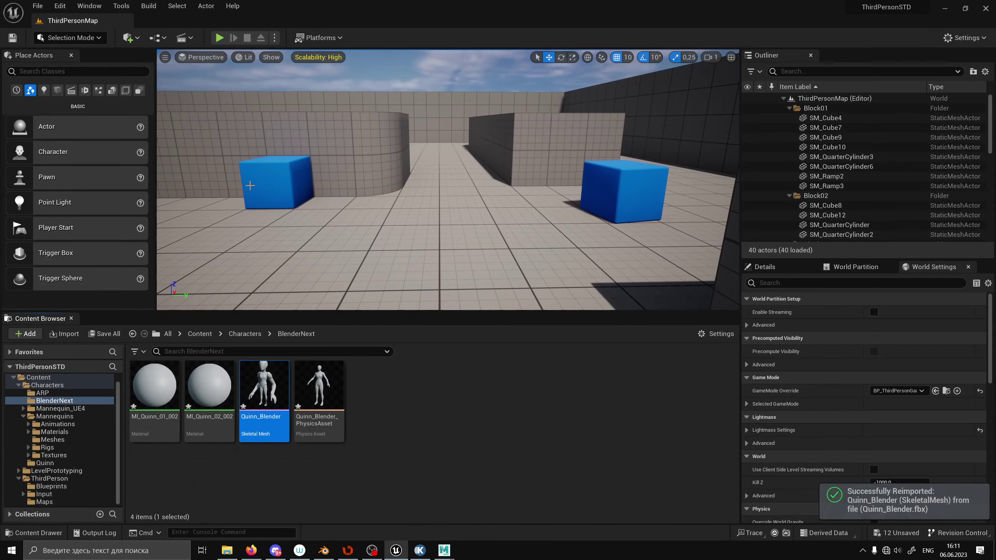
- Play-test the level with the enlarged Quinn, cancel closing Unreal, and switch back to Blender
key(alt+p)
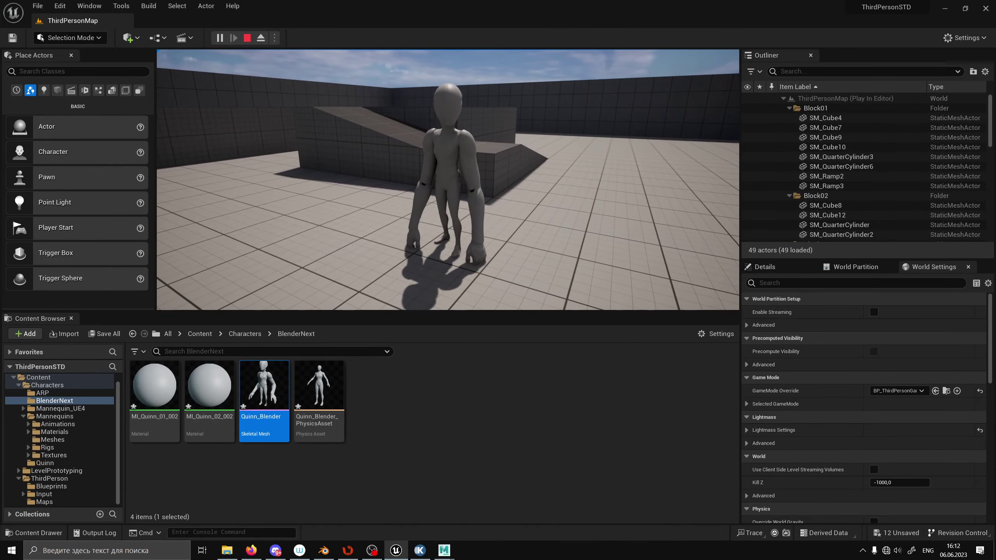
key(Escape)
click(985, 8)
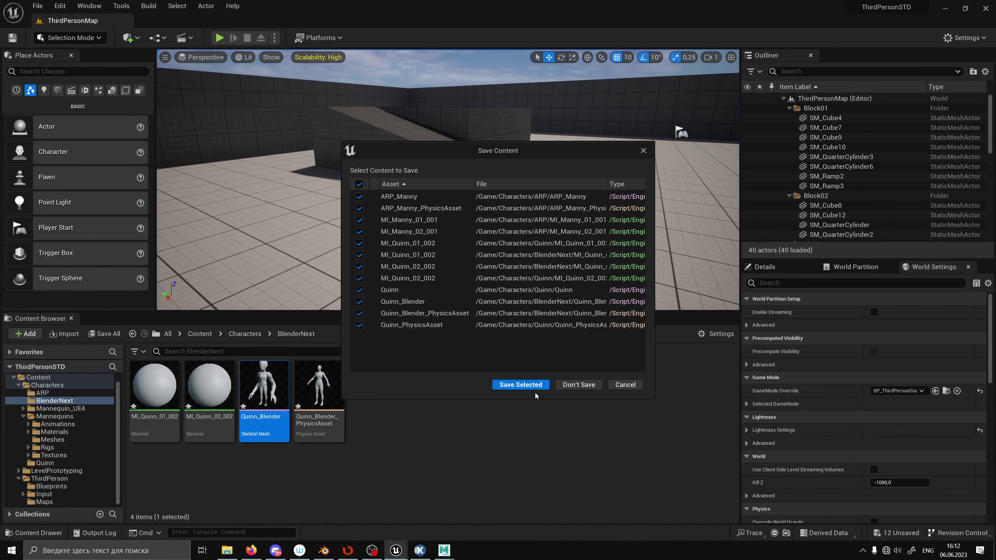
click(627, 390)
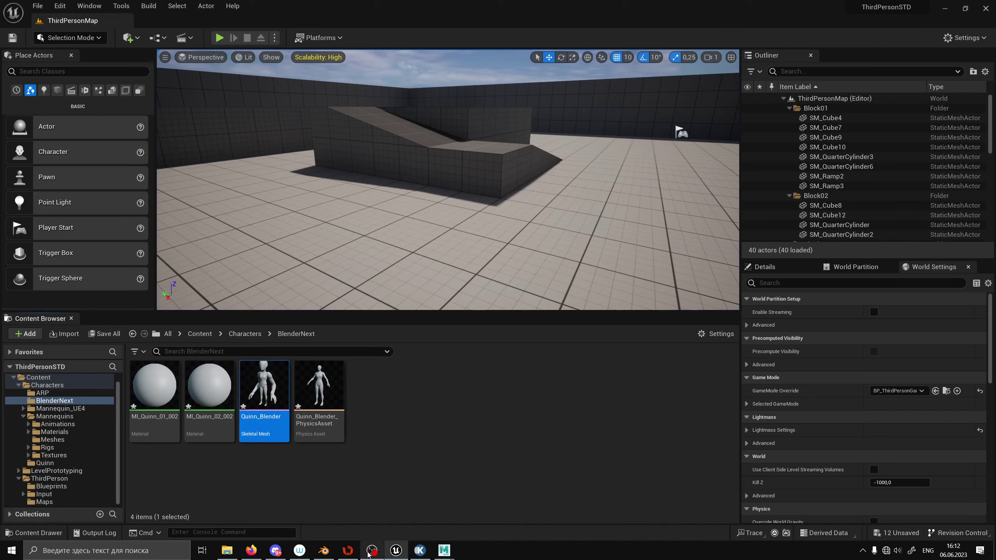
click(322, 551)
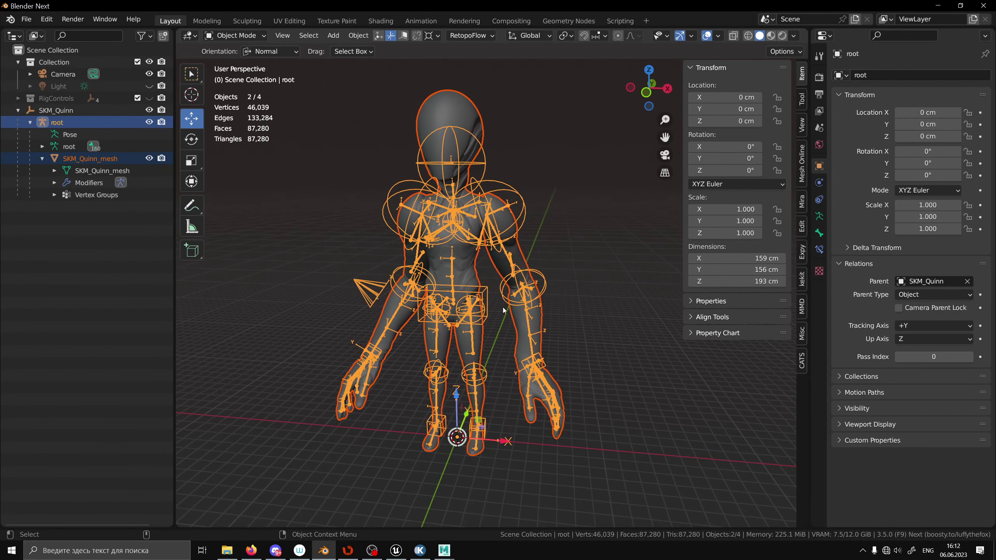
- Open the recent Quinn rig file without saving the current scene
click(24, 20)
mouse_move(56, 57)
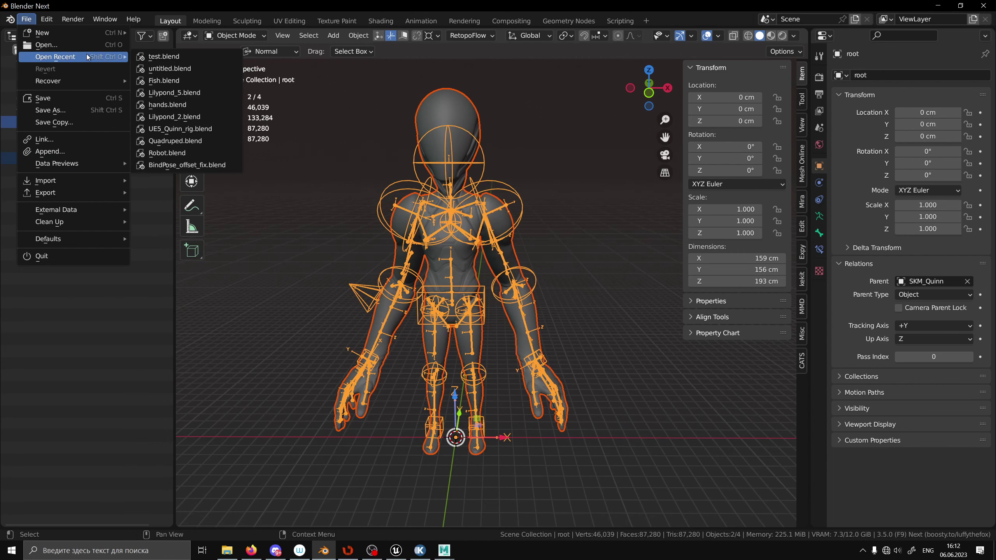
click(160, 32)
click(514, 296)
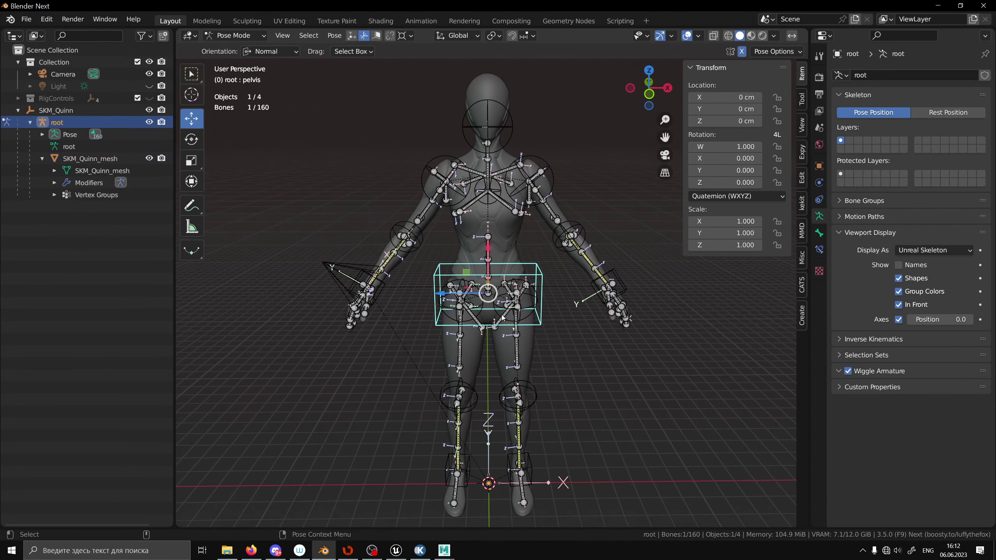
- Import Idle_Rifle_Hip.FBX as a second armature
click(331, 163)
click(26, 19)
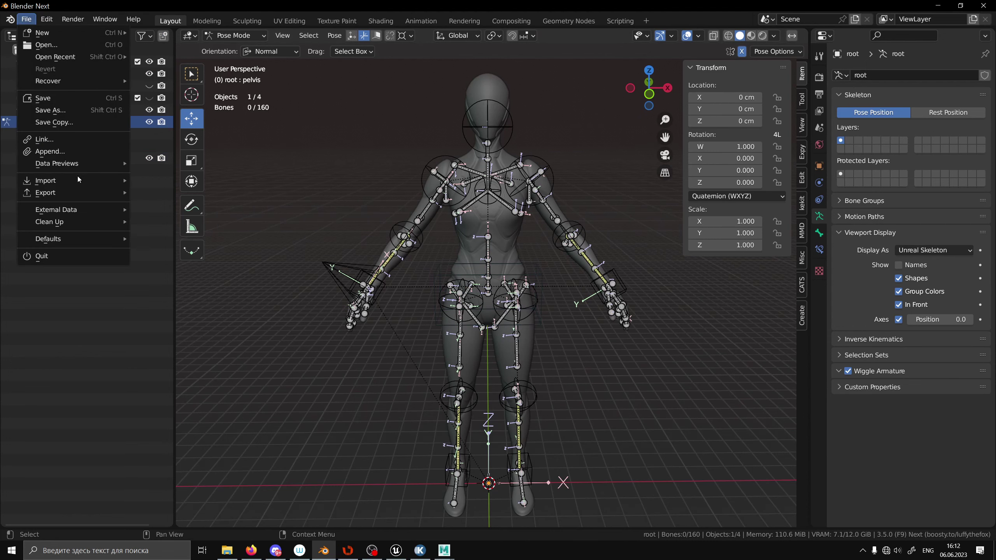
click(182, 336)
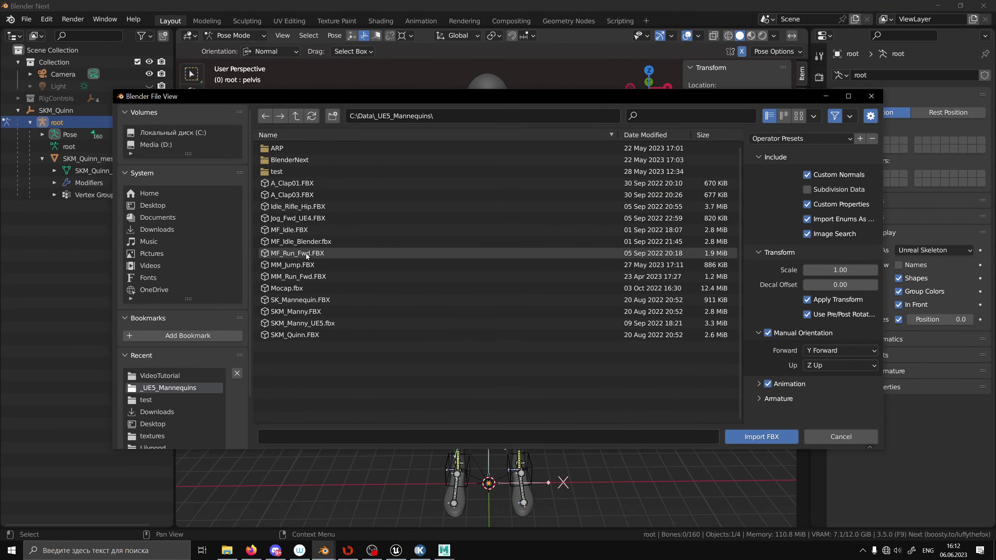
double_click(302, 206)
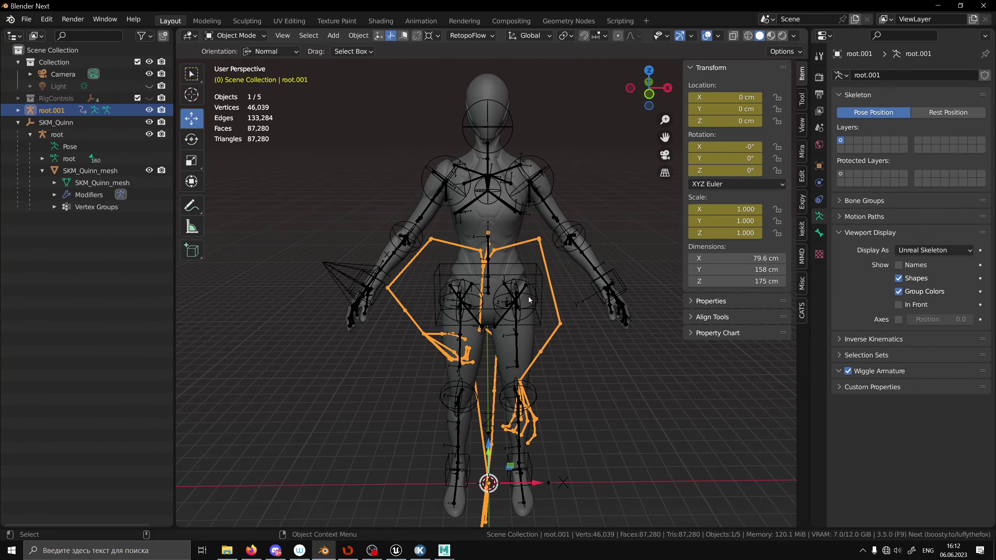
- Retarget the rifle animation from root.001 onto the Quinn root armature via Ctrl+L
mouse_move(528, 296)
middle_down()
mouse_move(642, 321)
mouse_move(567, 324)
middle_up()
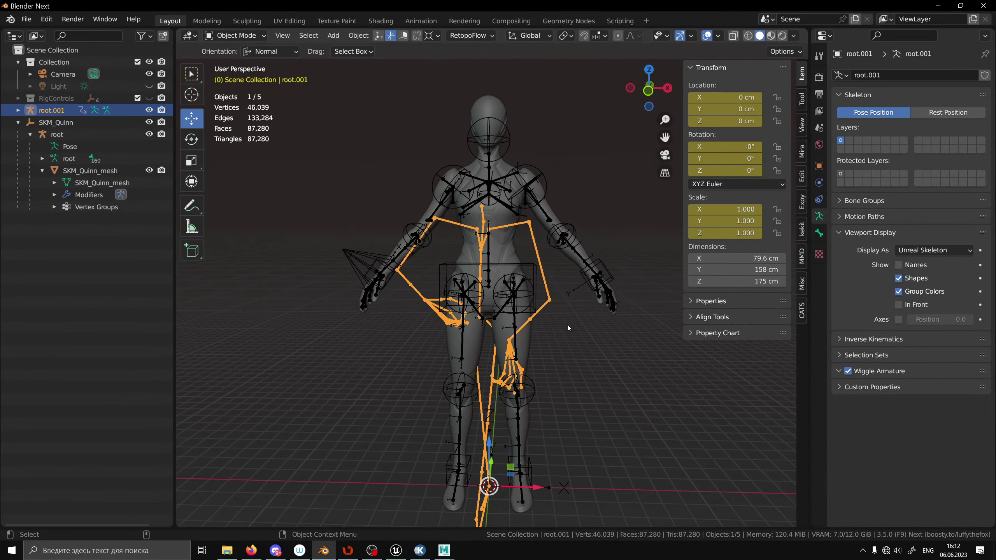
click(536, 298)
shift+click(551, 307)
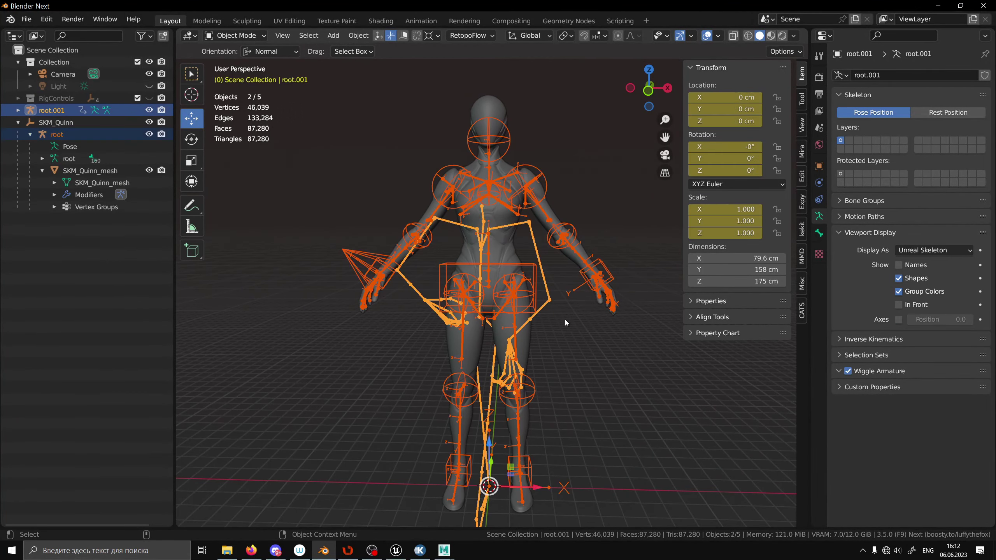
middle_drag(565, 319, 542, 304)
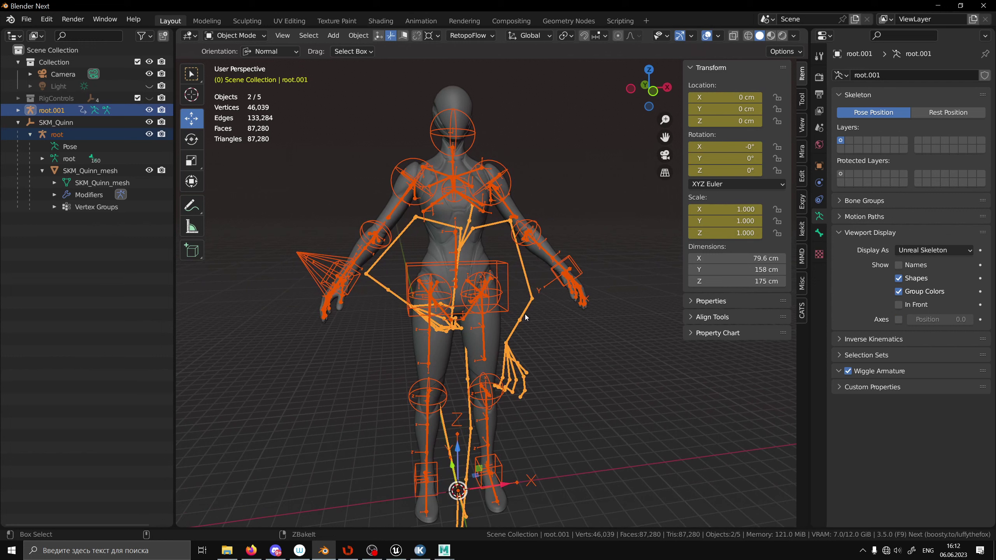
key(ctrl+l)
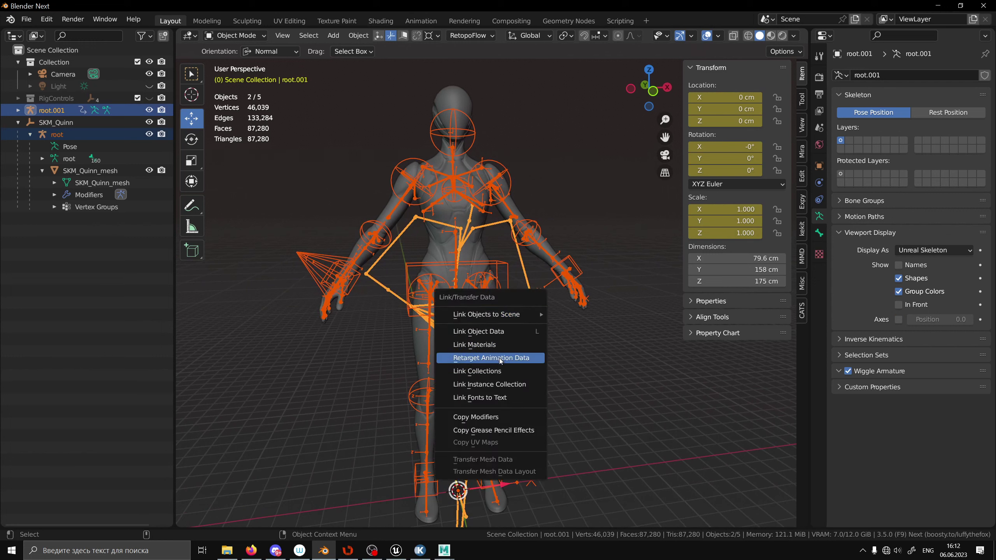
click(490, 361)
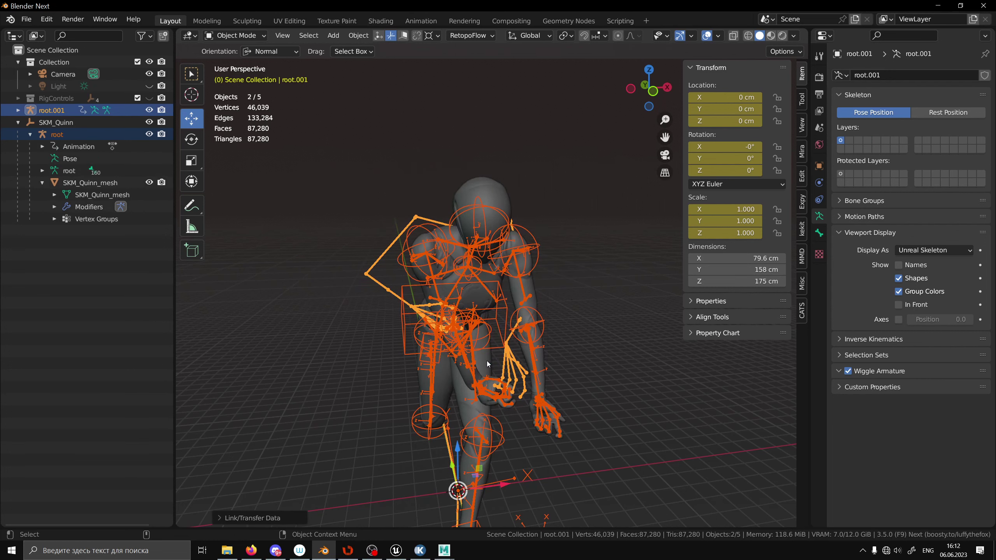
click(358, 34)
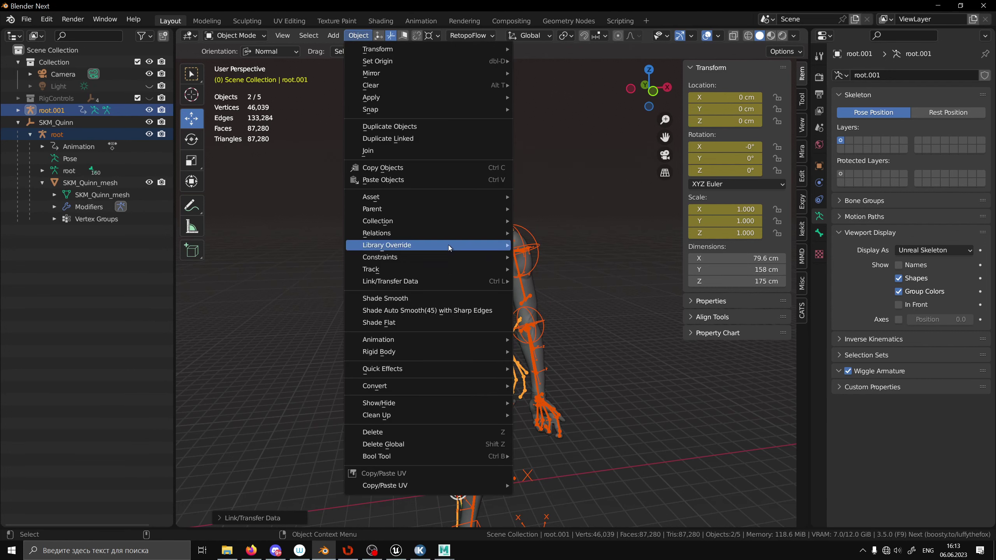
mouse_move(416, 281)
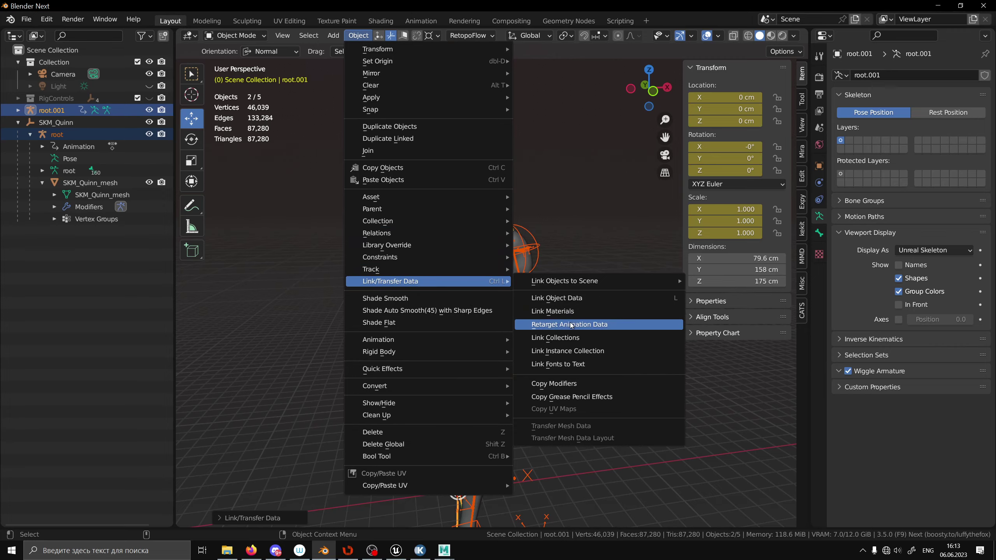
click(568, 324)
middle_drag(569, 325, 583, 345)
click(583, 345)
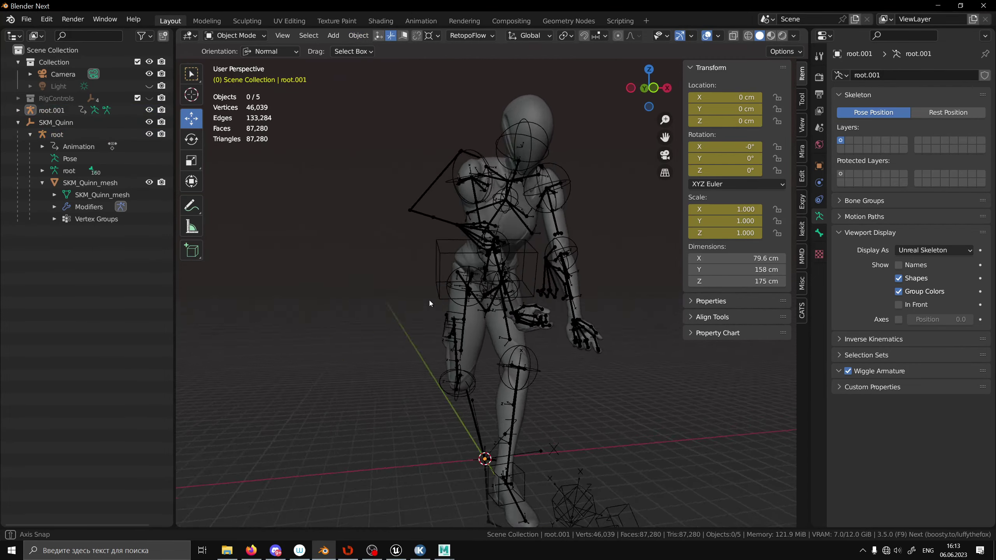
middle_drag(429, 301, 403, 269)
scroll(403, 269, down, 3)
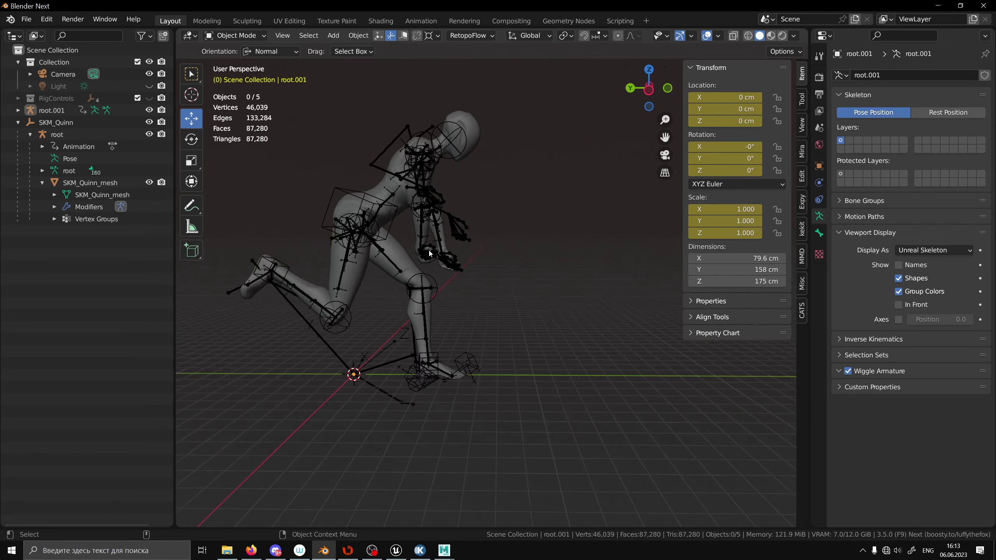
- Delete the imported root.001 armature with its hierarchy and reselect the Quinn root
click(57, 112)
right_click(58, 112)
click(54, 152)
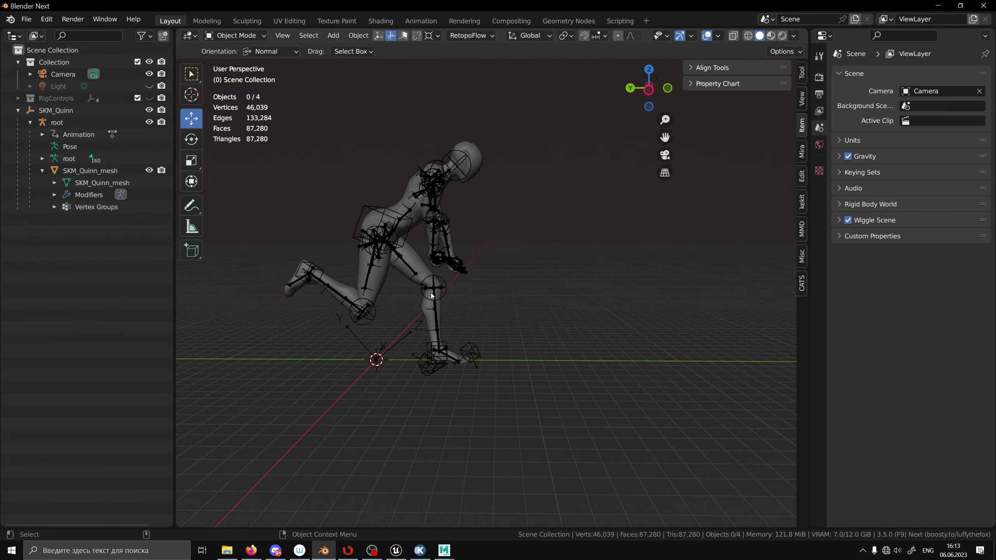
middle_drag(352, 275, 384, 283)
click(435, 291)
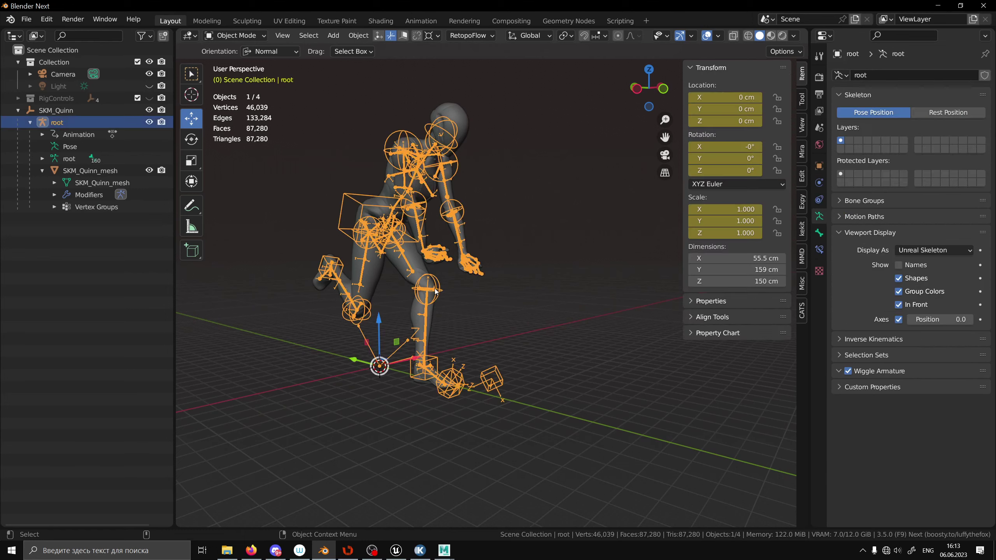
click(421, 21)
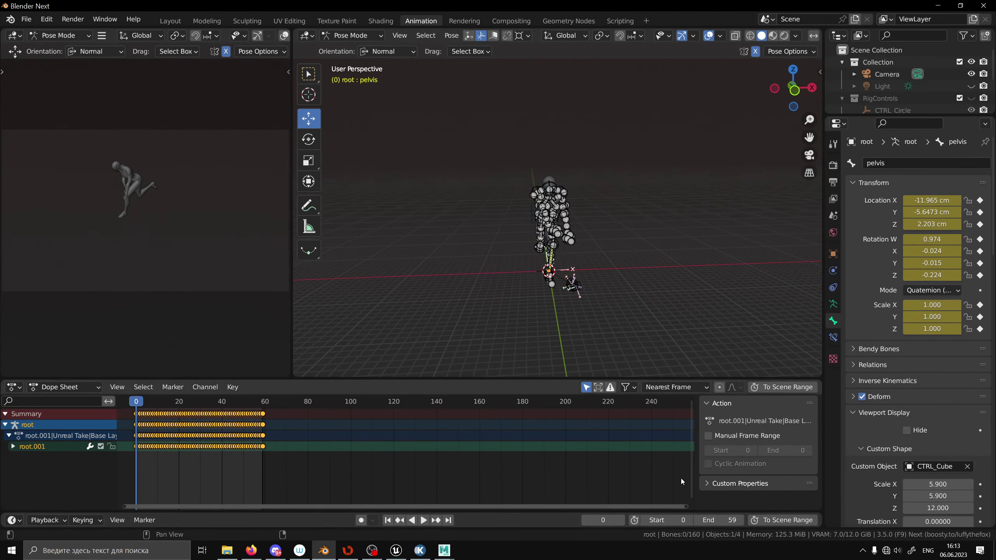
- Scrub through frames 0–36 of the rifle animation and orbit to inspect the rig
drag(126, 405, 213, 407)
middle_drag(509, 314, 711, 162)
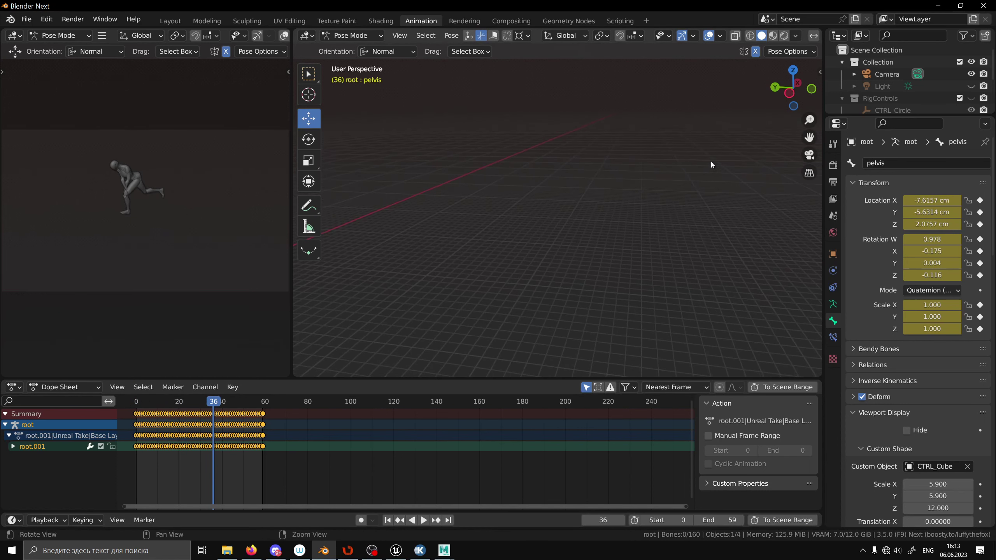
mouse_move(567, 212)
middle_down()
mouse_move(759, 173)
mouse_move(610, 205)
mouse_move(364, 324)
middle_up()
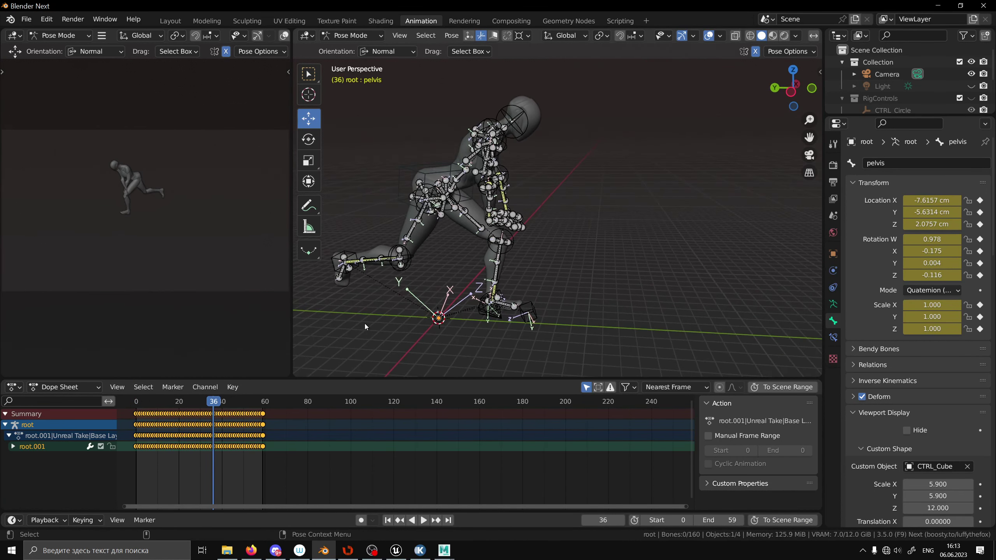
mouse_move(212, 403)
mouse_down()
mouse_move(235, 404)
mouse_move(160, 404)
mouse_move(172, 401)
mouse_up()
mouse_move(451, 306)
middle_down()
mouse_move(547, 320)
mouse_move(444, 313)
mouse_move(499, 282)
mouse_move(389, 344)
middle_up()
mouse_move(533, 237)
middle_down()
mouse_move(538, 256)
mouse_move(591, 238)
mouse_move(521, 222)
mouse_move(403, 226)
mouse_move(538, 313)
mouse_move(500, 318)
mouse_move(496, 289)
mouse_move(626, 287)
mouse_move(541, 290)
middle_up()
- Delete the ik_hand_l control's keyframes after frame 0
click(556, 327)
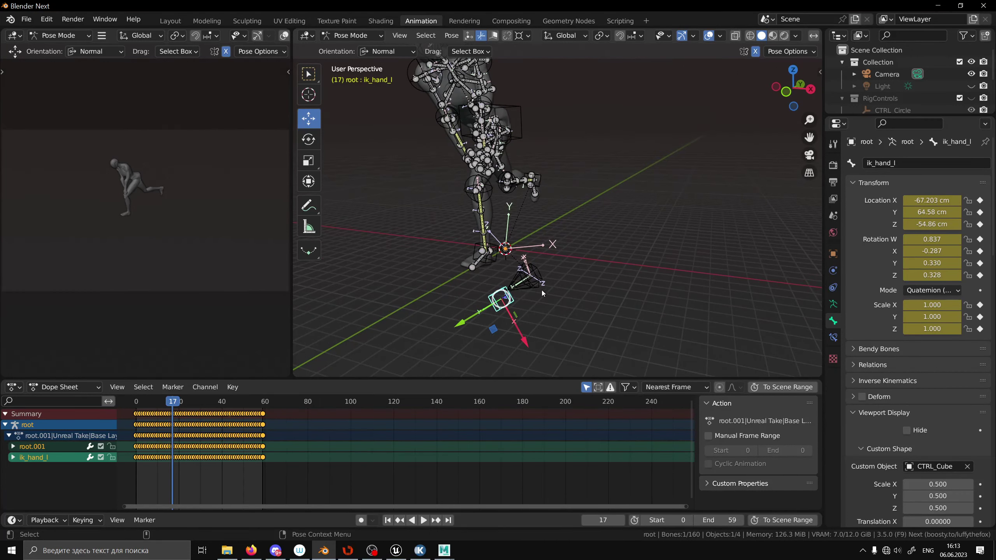
drag(182, 398, 134, 400)
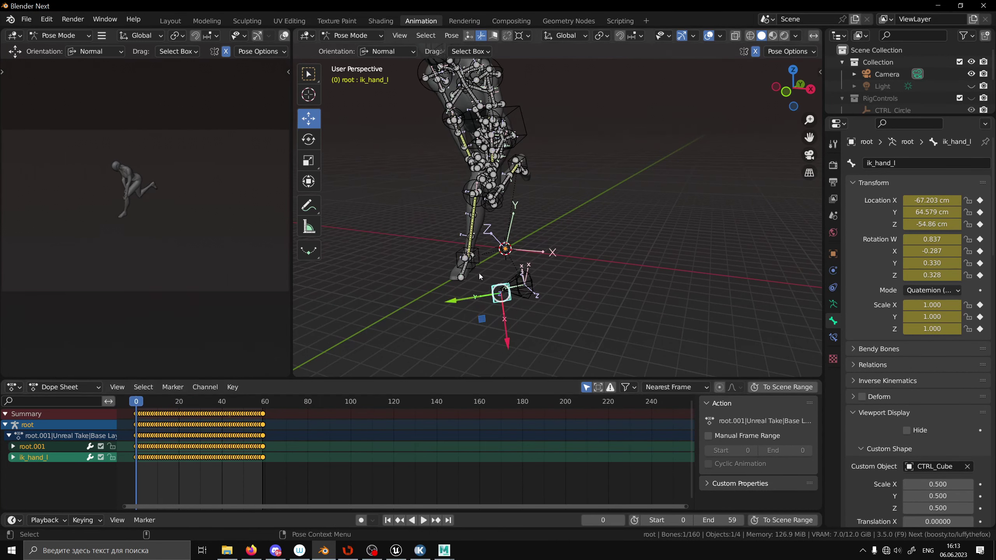
drag(271, 462, 144, 459)
key(Delete)
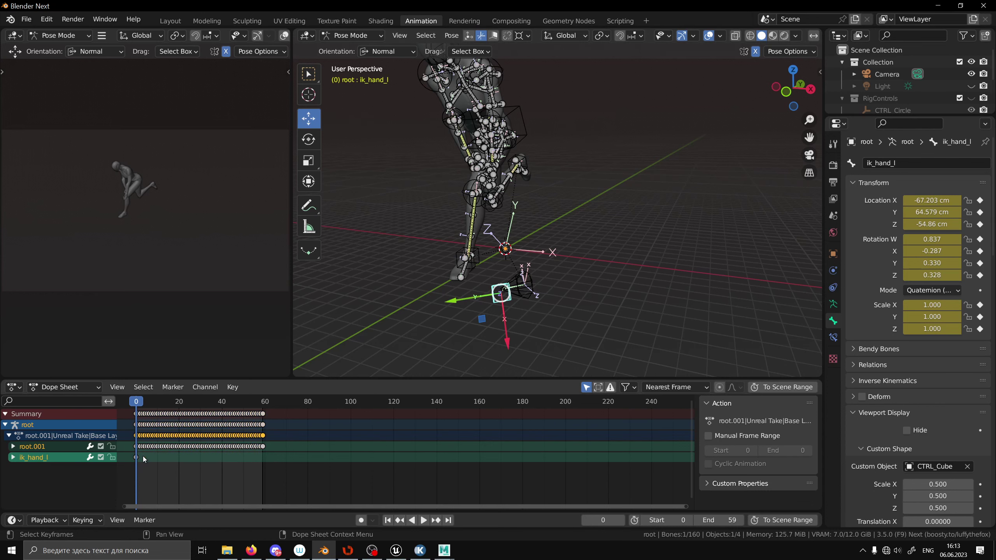
- Clear the keyframes after frame 0 on ik_hand_r and ik_hand_gun
middle_drag(549, 298, 567, 308)
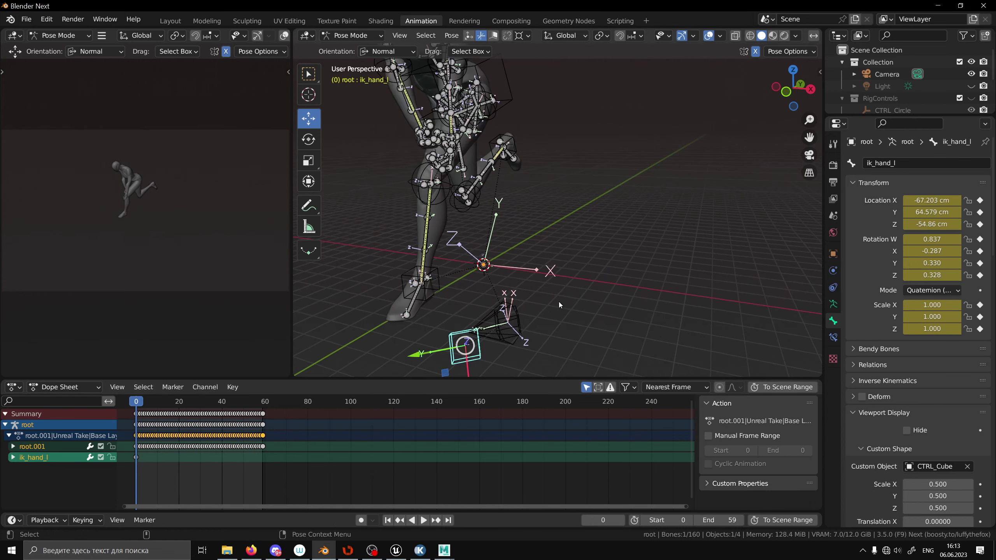
click(566, 308)
drag(276, 470, 153, 455)
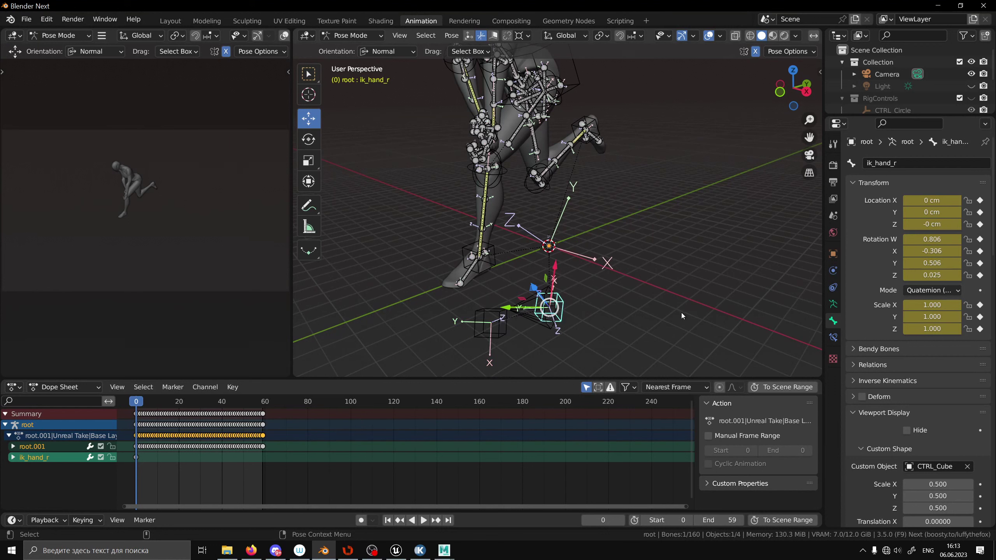
click(521, 318)
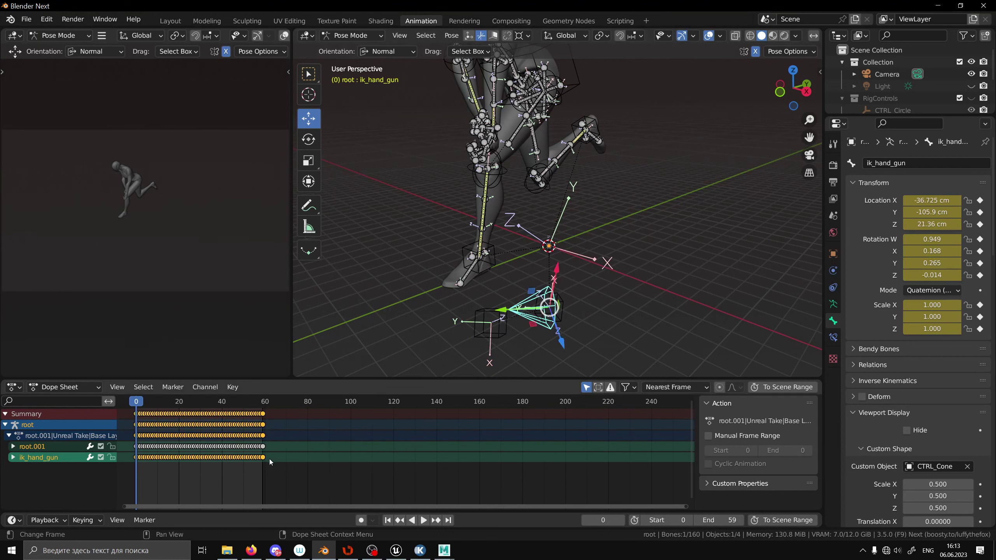
drag(269, 461, 138, 458)
key(Delete)
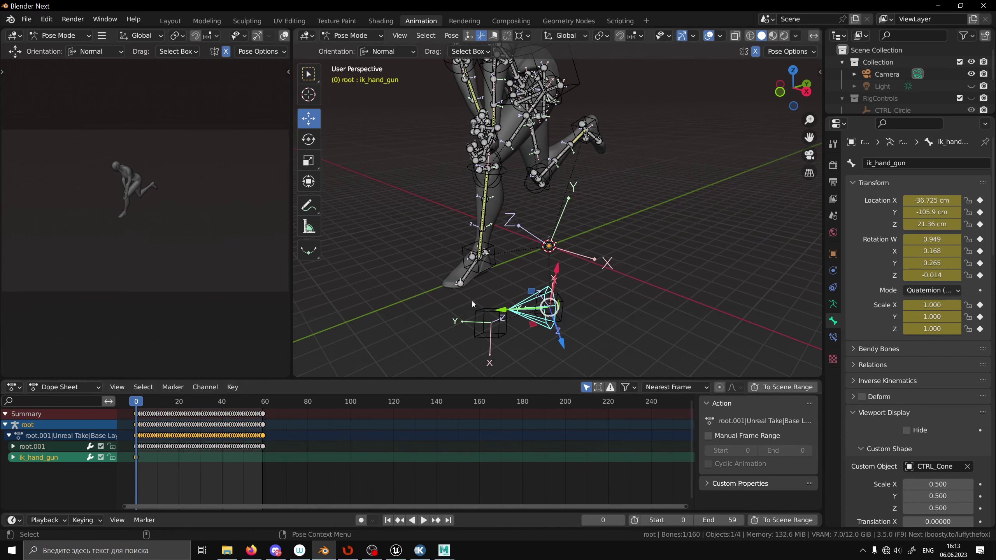
- Select the ik_hand_gun control and move it closer to the hands
mouse_move(607, 249)
middle_down()
mouse_move(523, 294)
mouse_move(538, 298)
mouse_move(575, 205)
mouse_move(562, 268)
mouse_move(493, 259)
middle_up()
click(524, 294)
click(506, 274)
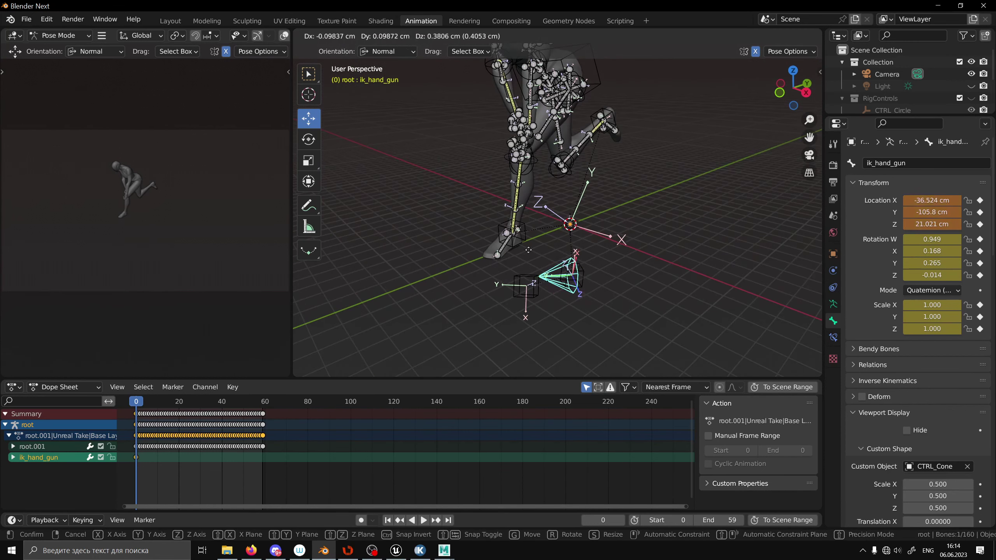
key(g)
click(548, 188)
middle_drag(549, 188, 557, 177)
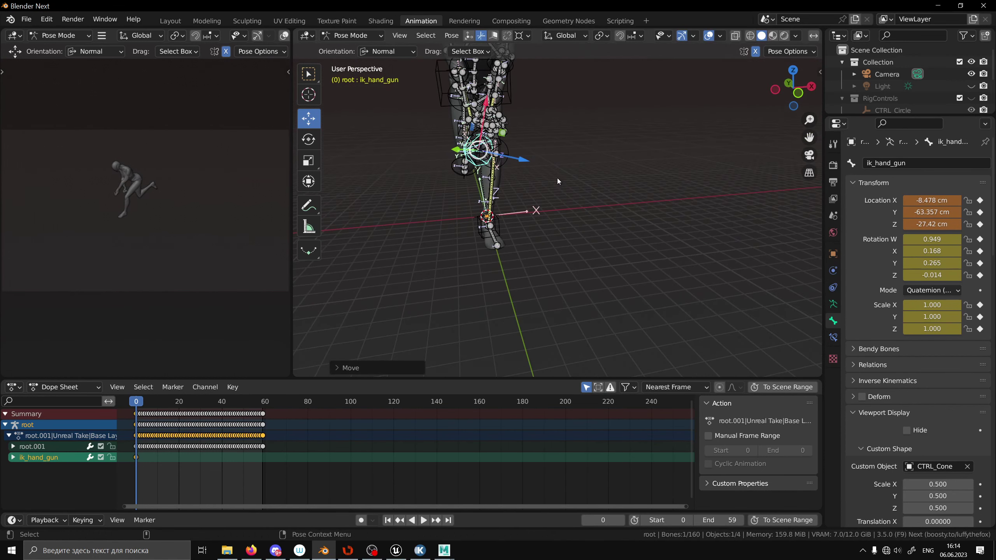
key(g)
click(526, 113)
middle_drag(526, 114, 684, 218)
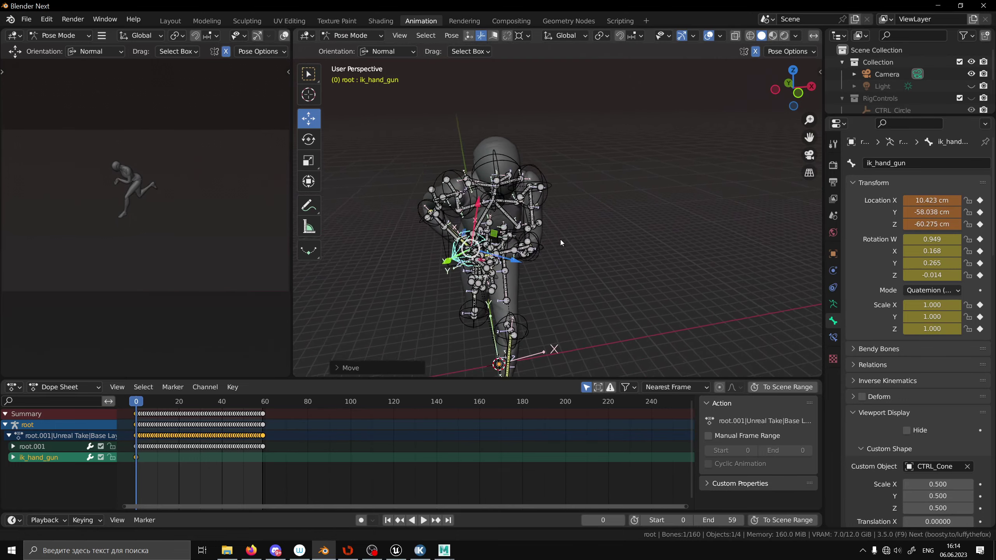
key(g)
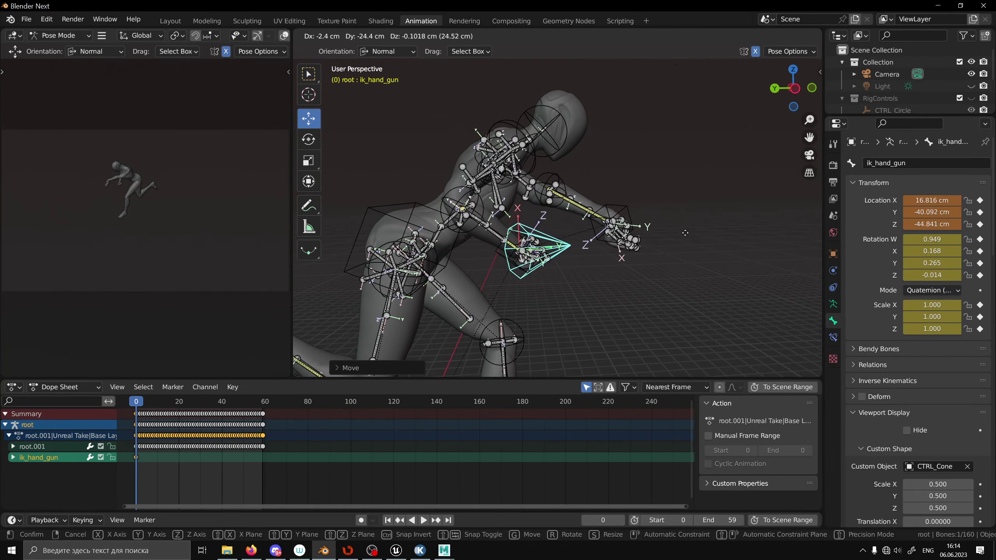
click(622, 244)
mouse_move(621, 245)
middle_down()
mouse_move(534, 218)
mouse_move(587, 235)
mouse_move(557, 242)
middle_up()
- Refine the positions of the gun control and the right hand control
click(483, 234)
middle_drag(483, 235, 741, 78)
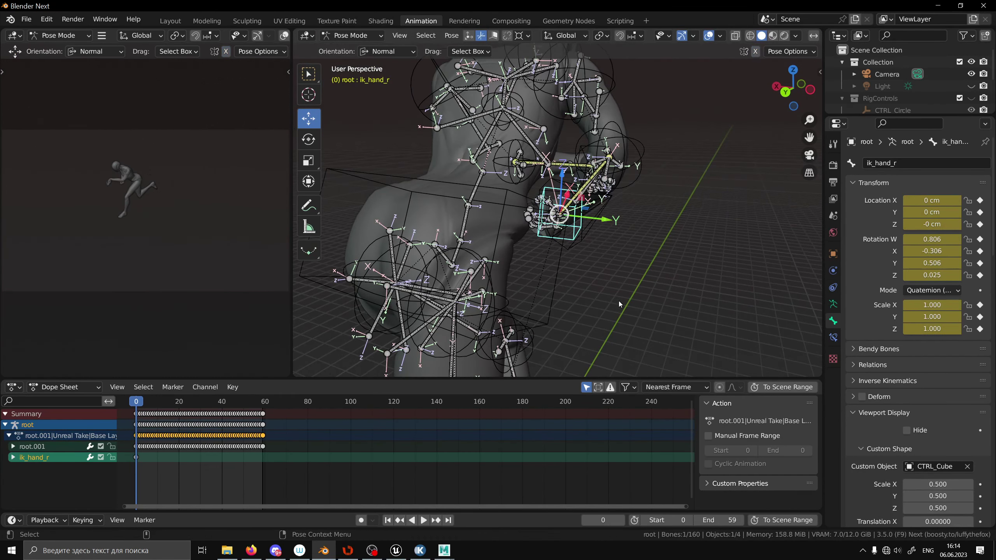
key(g)
click(588, 248)
key(g)
click(652, 249)
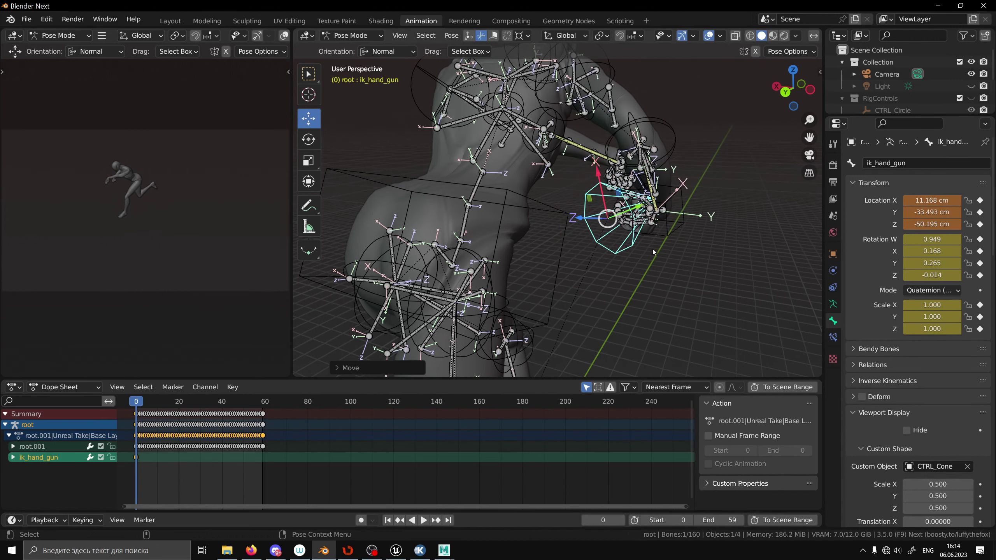
key(g)
click(623, 241)
key(g)
click(628, 230)
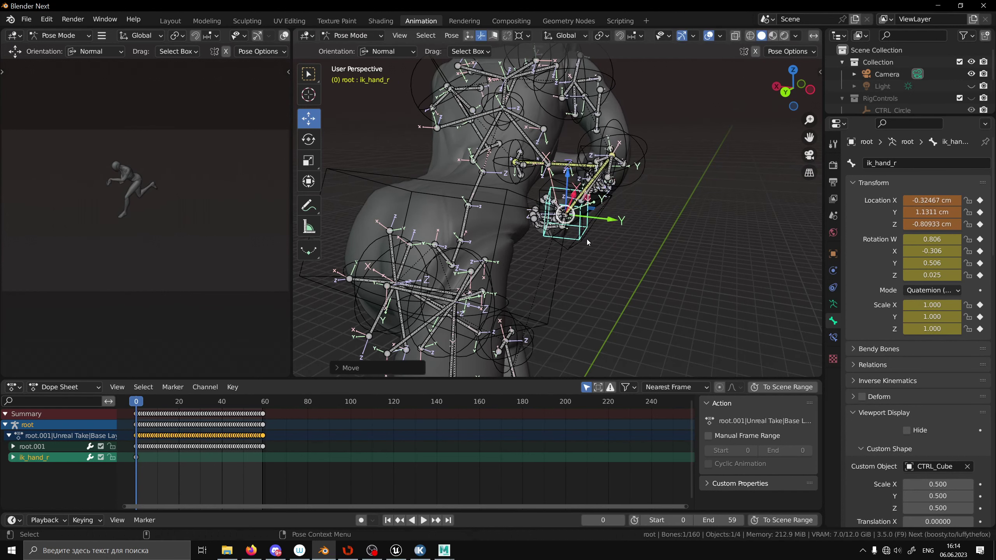
key(g)
click(645, 224)
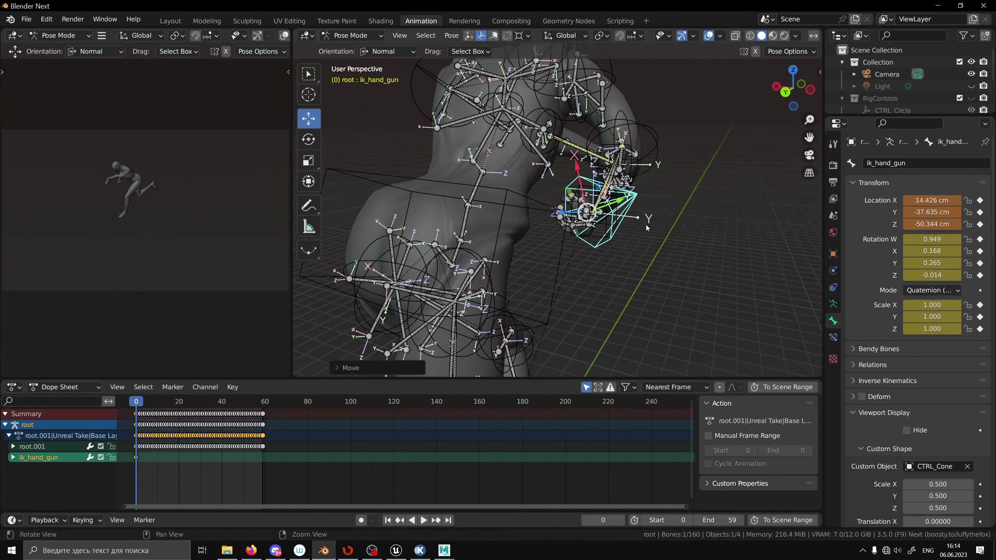
mouse_move(646, 224)
middle_down()
mouse_move(630, 236)
mouse_move(639, 240)
mouse_move(631, 268)
middle_up()
- Rotate the gun control twice and nudge its position slightly
key(r)
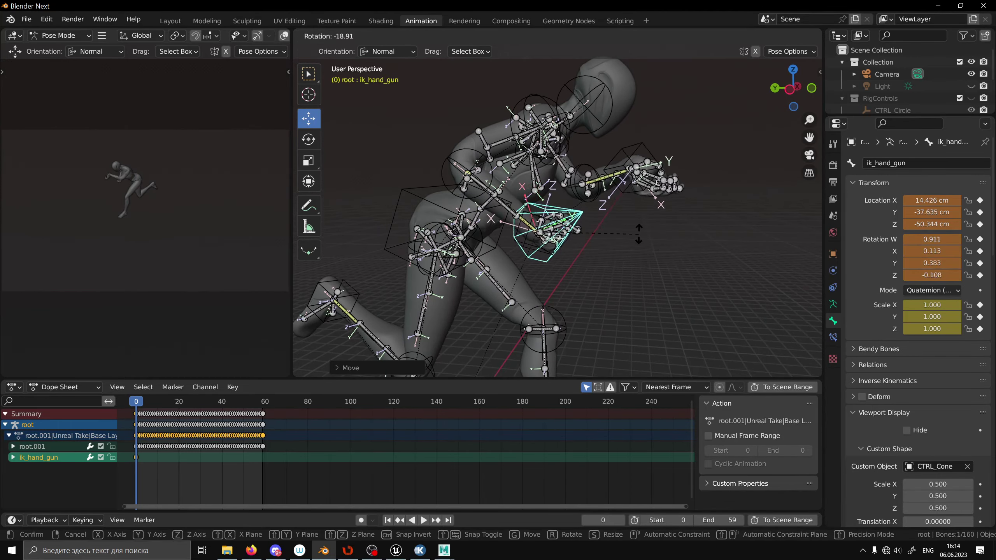
click(574, 237)
mouse_move(575, 238)
middle_down()
mouse_move(517, 244)
mouse_move(587, 243)
mouse_move(413, 220)
mouse_move(565, 210)
mouse_move(532, 264)
mouse_move(582, 267)
middle_up()
key(r)
click(570, 225)
key(g)
click(569, 241)
scroll(569, 242, down, 4)
scroll(560, 226, up, 2)
- Key Location, Rotation & Scale at frame 0 on ik_hand_gun, ik_hand_r and ik_hand_l
click(582, 267)
click(508, 261)
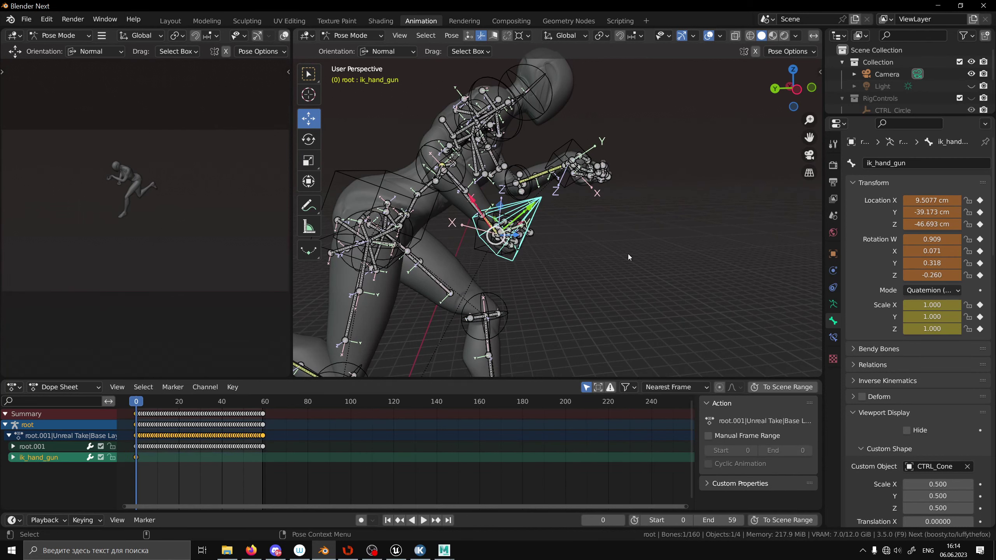
key(i)
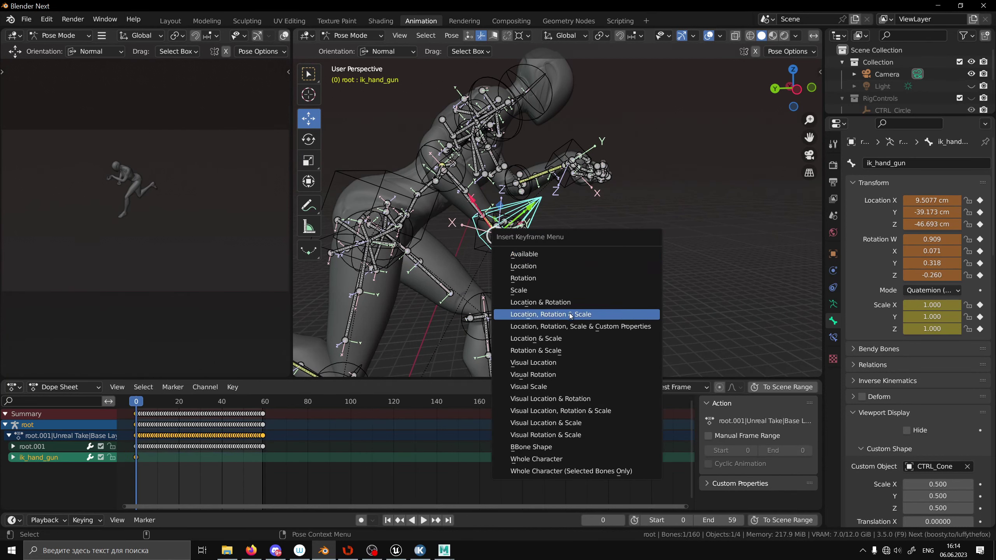
click(570, 315)
click(455, 223)
key(i)
click(556, 263)
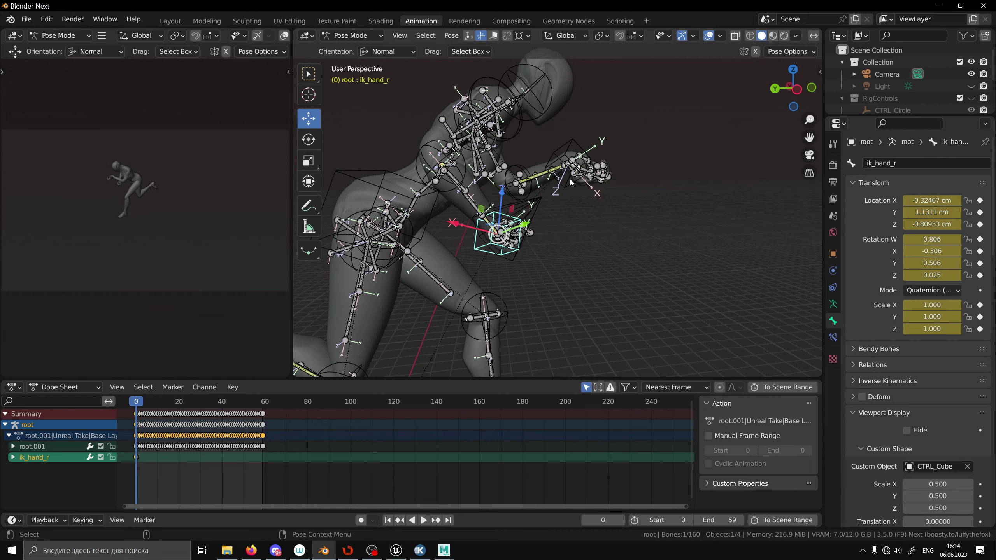
click(568, 184)
key(i)
click(557, 185)
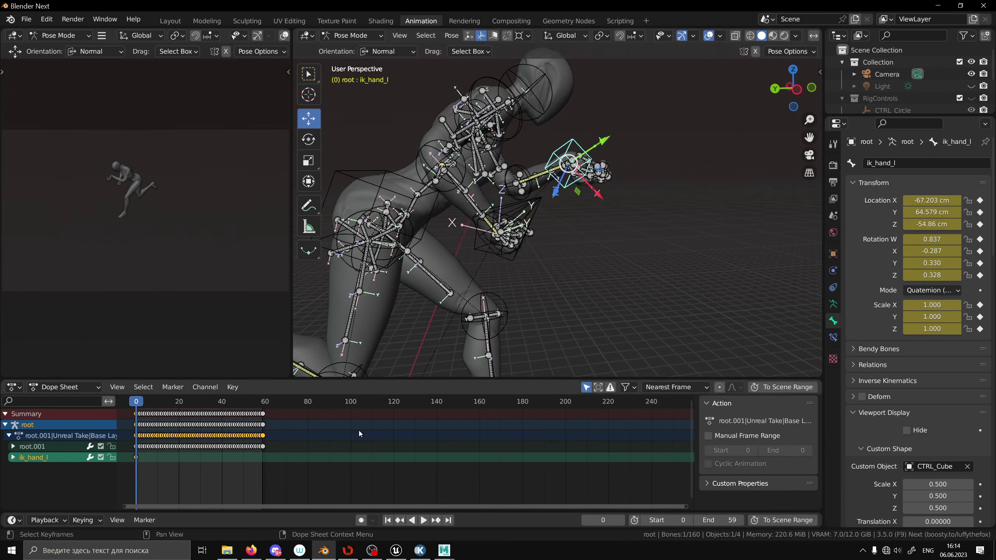
- Play the animation to check it, then stop and return to frame 0
click(424, 520)
click(588, 275)
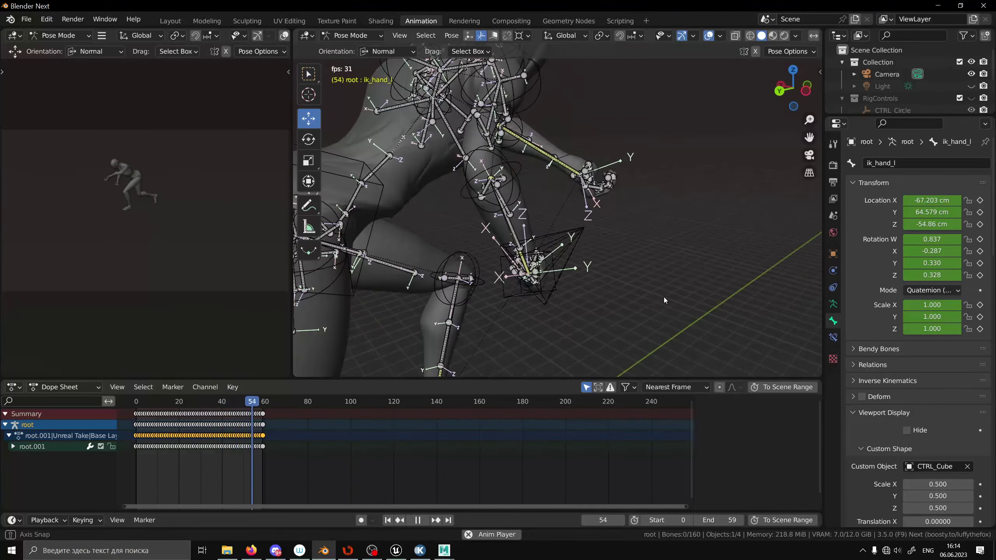
middle_drag(664, 297, 513, 315)
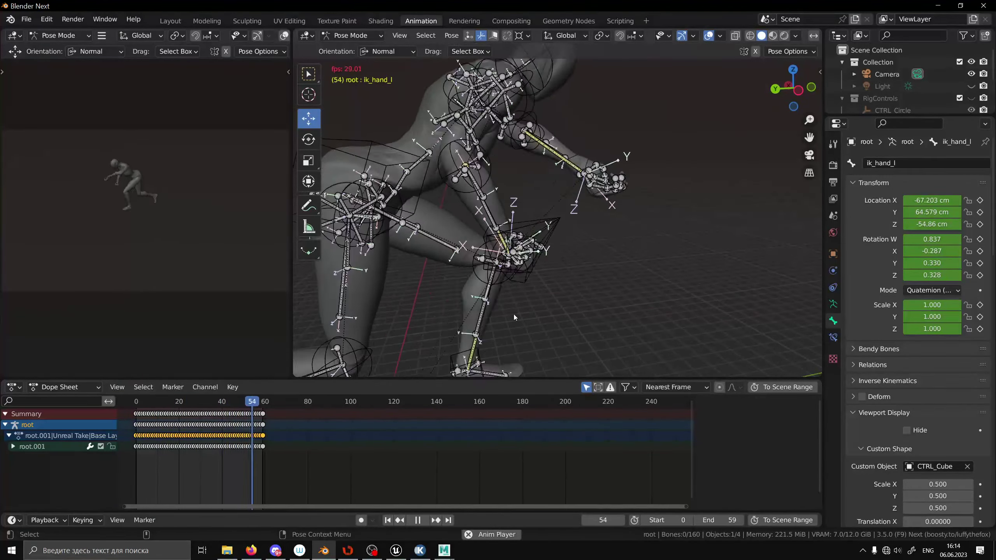
click(417, 520)
key(shift+Left)
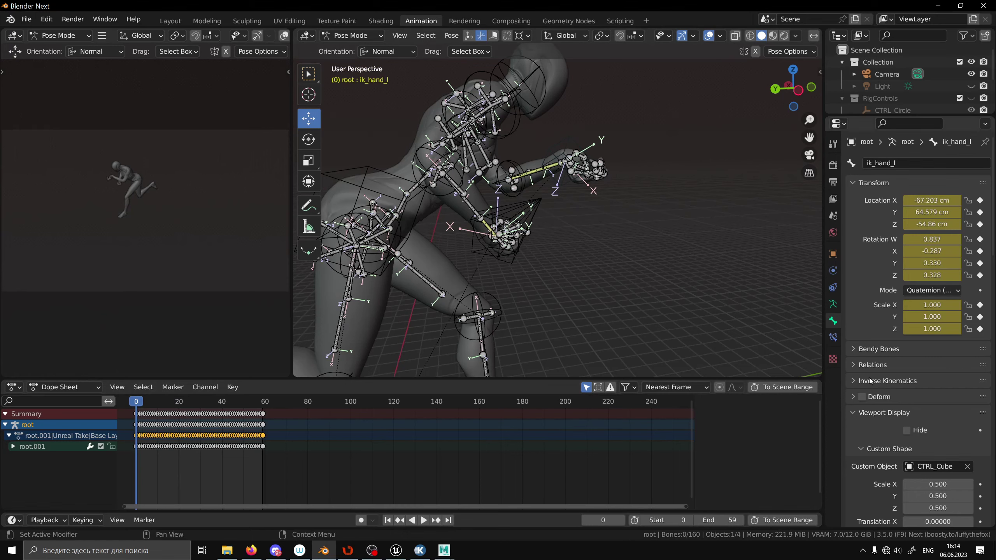
- Switch to the Layout workspace and select the Quinn armature
click(170, 20)
mouse_move(489, 181)
middle_down()
mouse_move(470, 214)
mouse_move(523, 281)
middle_up()
click(523, 284)
click(367, 260)
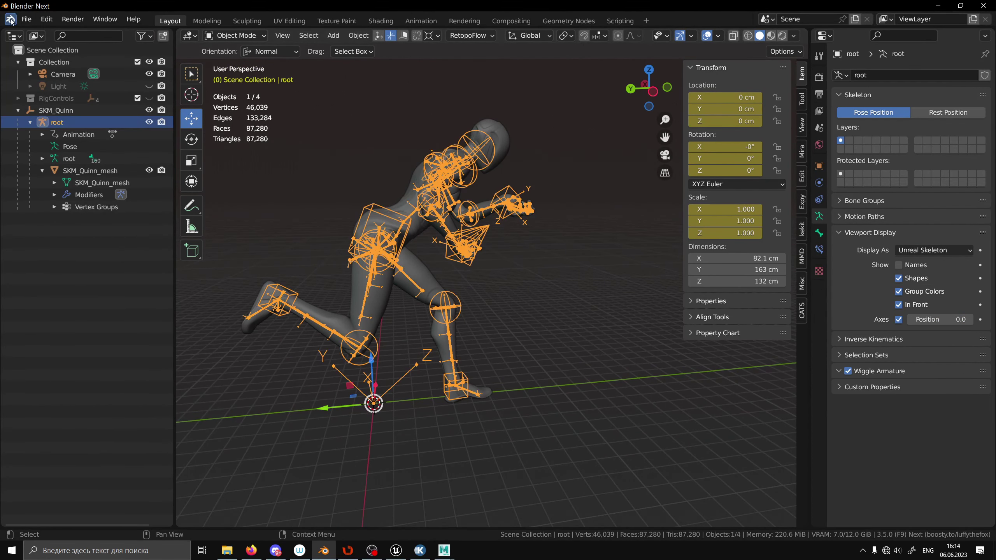
- Export the armature as weapon_animation.fbx into the VideoTutorial folder
click(26, 18)
click(149, 257)
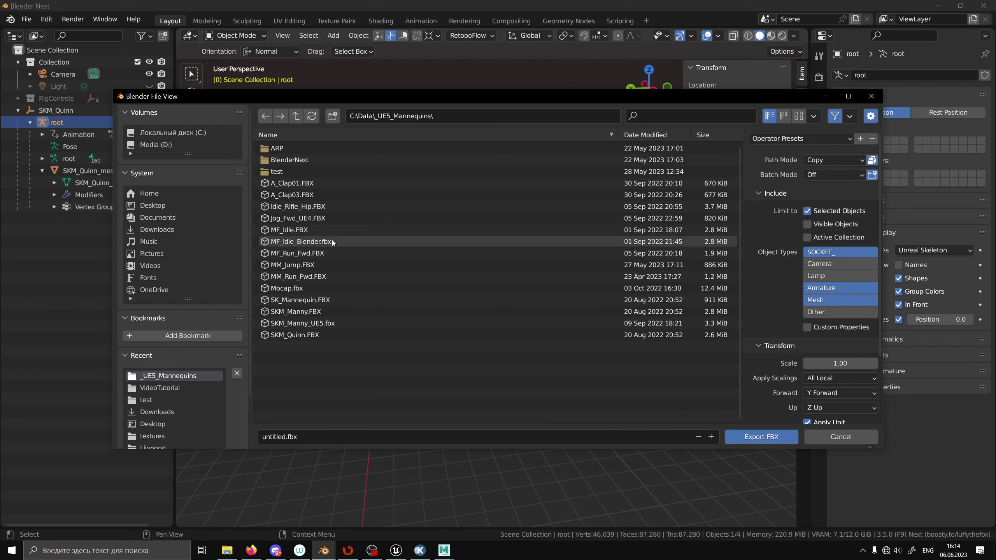
click(159, 387)
click(280, 437)
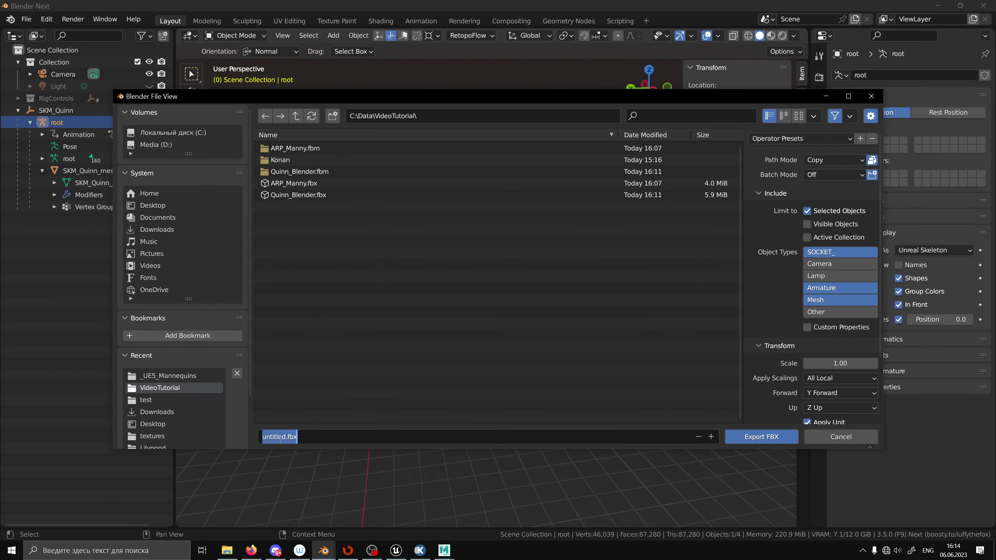
double_click(282, 437)
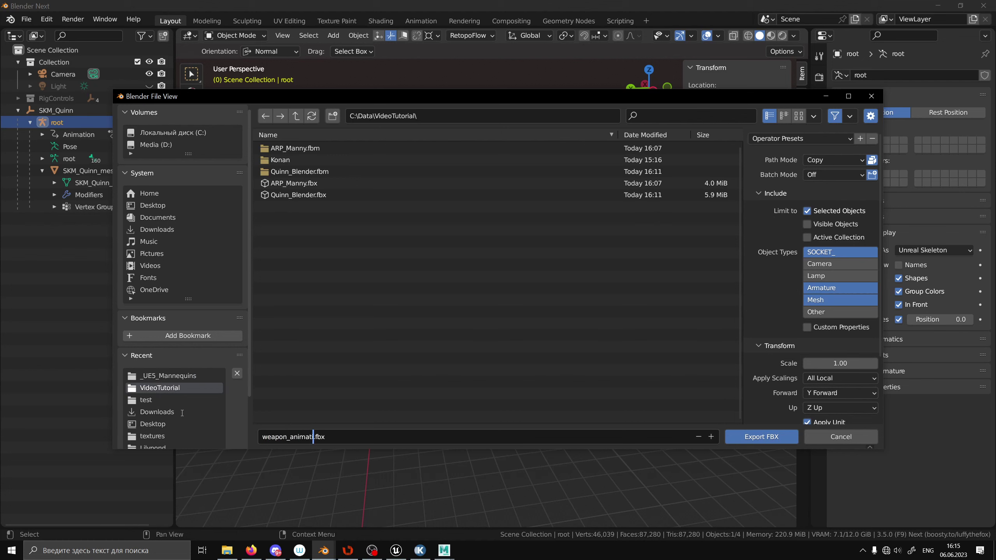
text(ion)
key(Return)
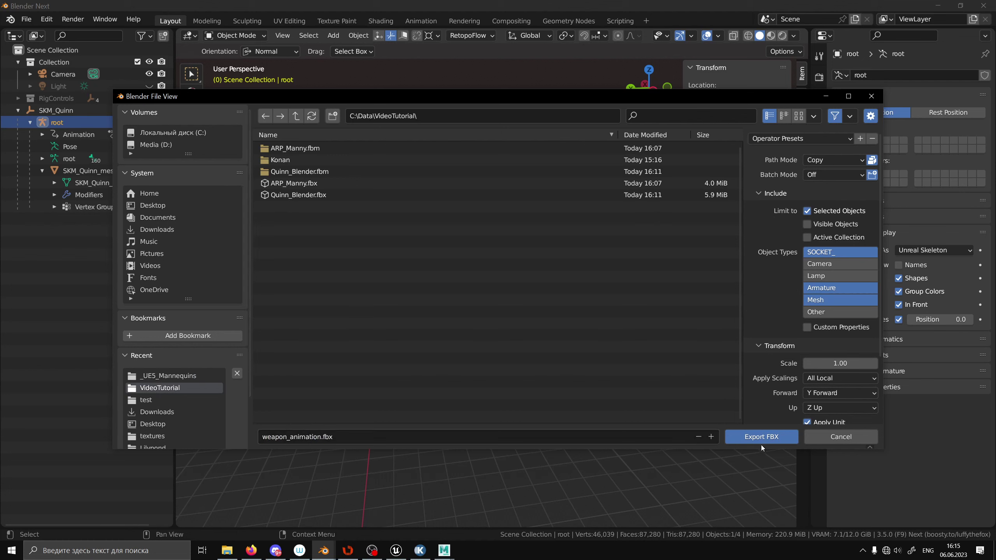
click(761, 442)
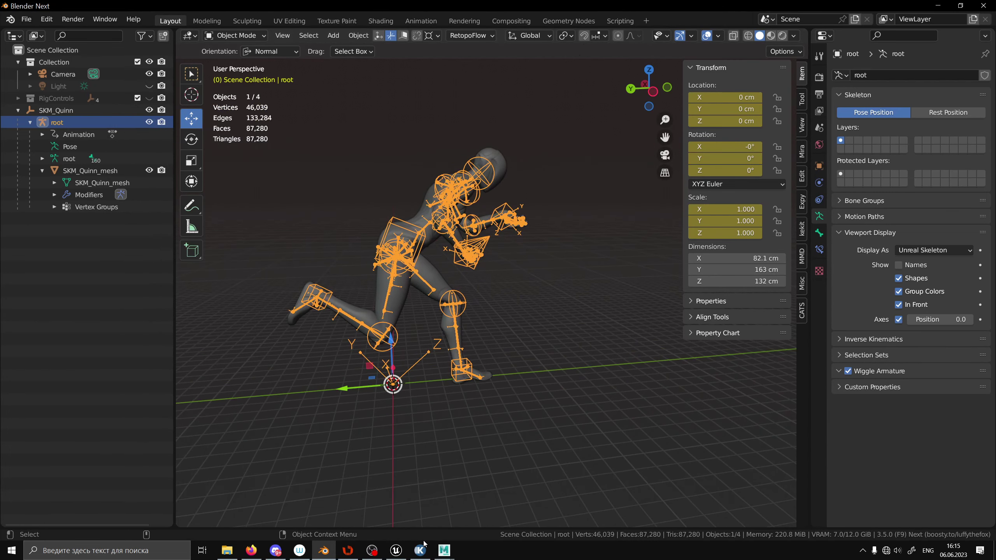
mouse_move(396, 550)
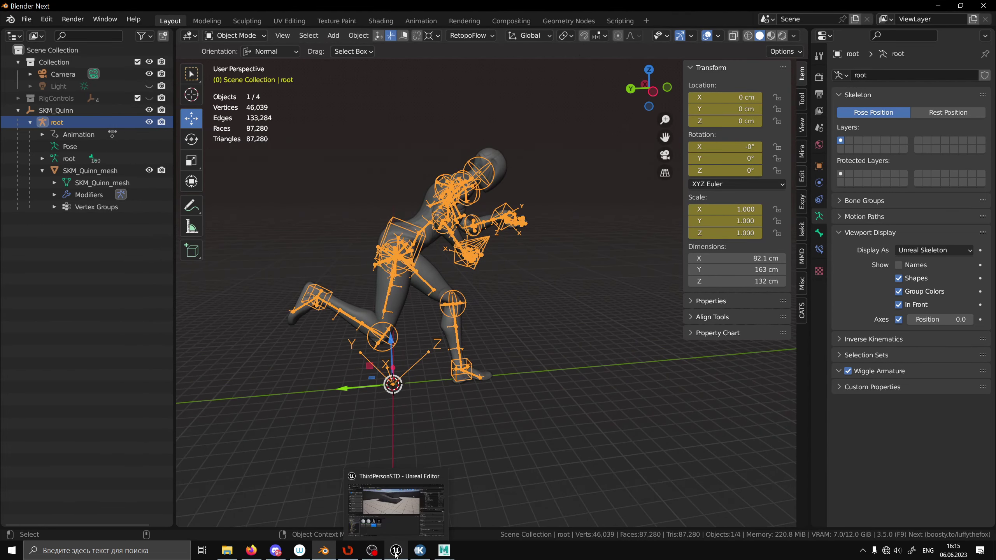
- Import weapon_animation.fbx into BlenderNext, then dismiss the failure and close the Message Log
click(400, 554)
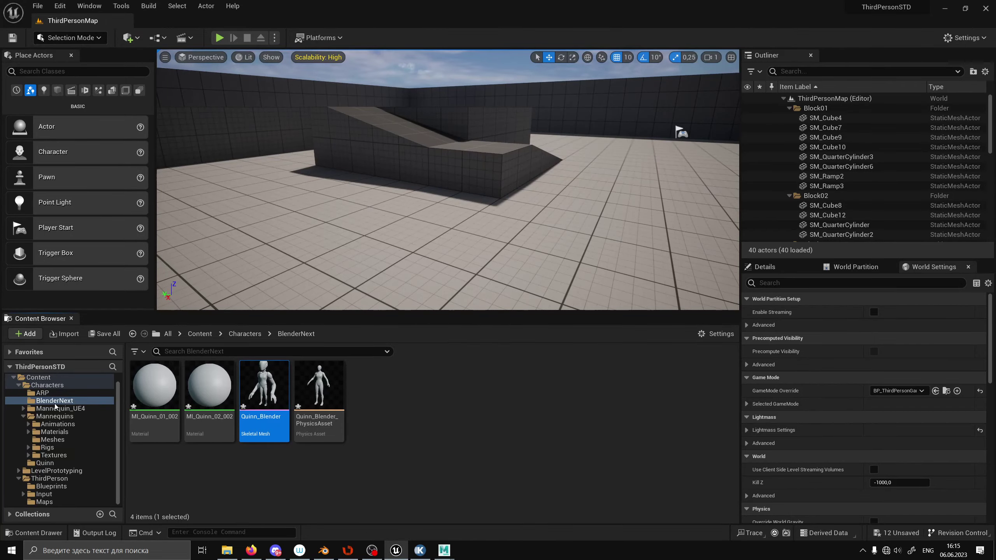
right_click(417, 392)
click(470, 65)
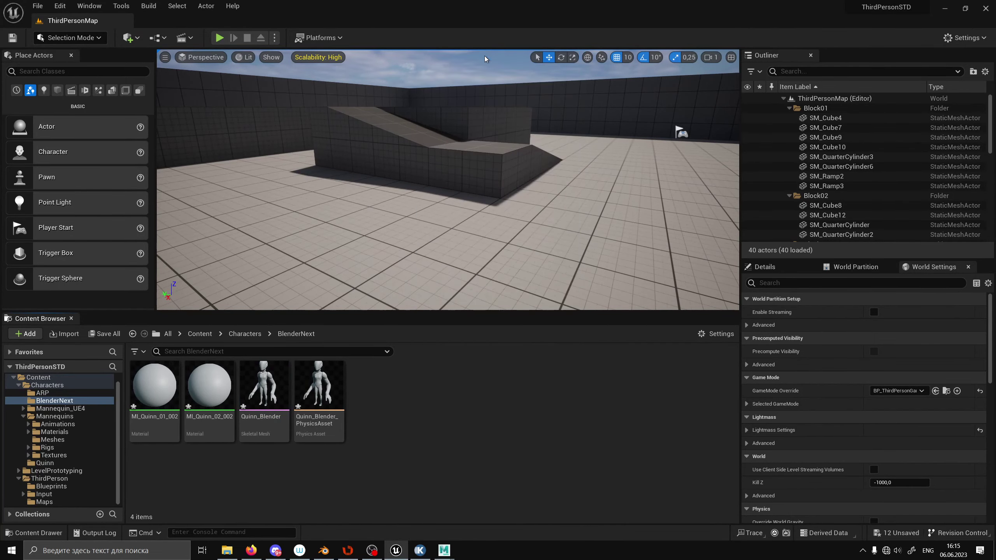
double_click(392, 101)
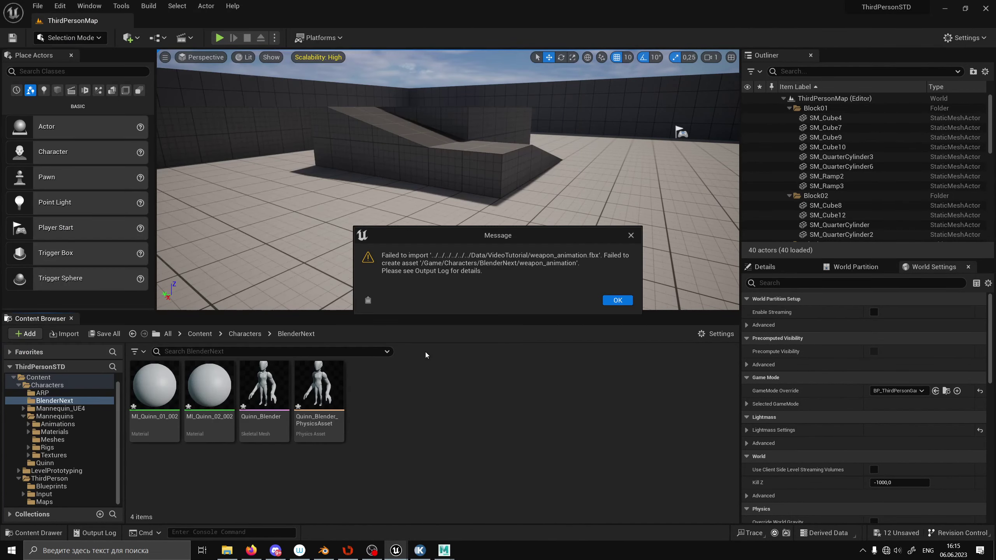
click(615, 301)
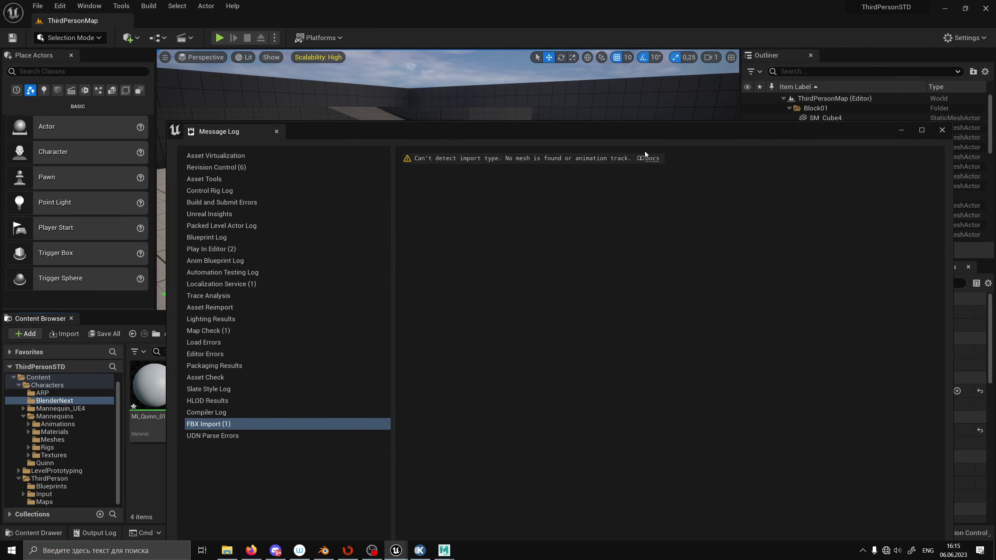
click(941, 131)
- Reselect the Quinn armature and re-export over weapon_animation.fbx with Bake Animation enabled
click(323, 550)
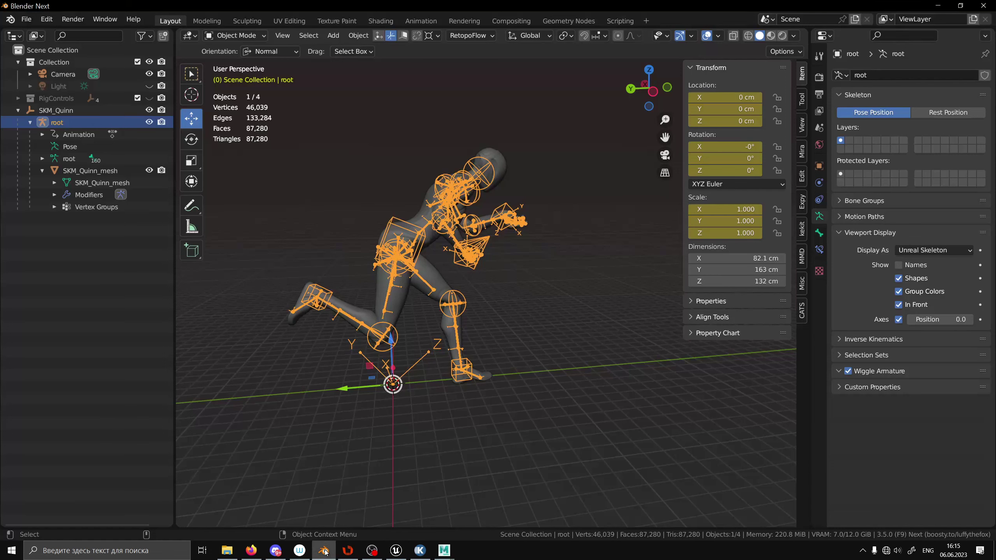
click(504, 289)
click(395, 262)
click(26, 18)
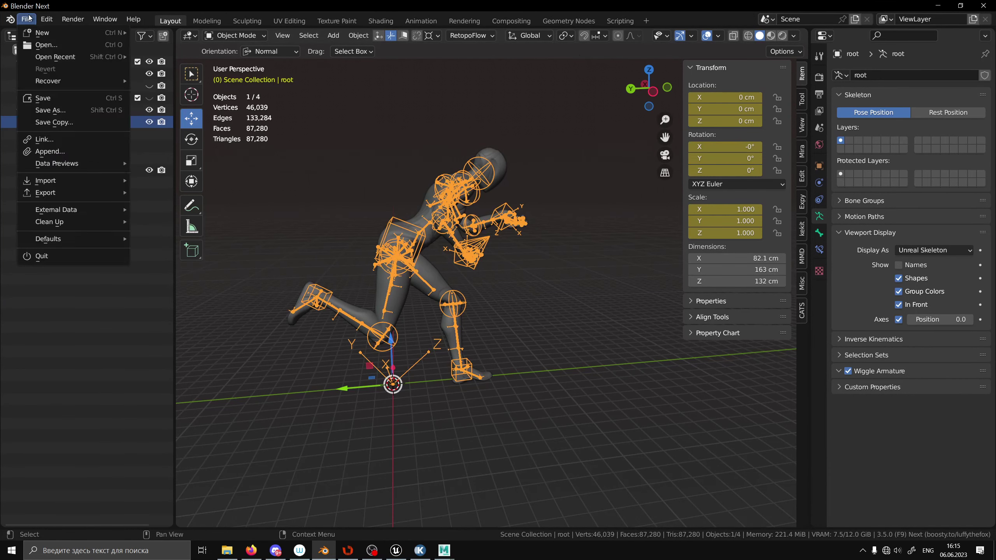
click(165, 324)
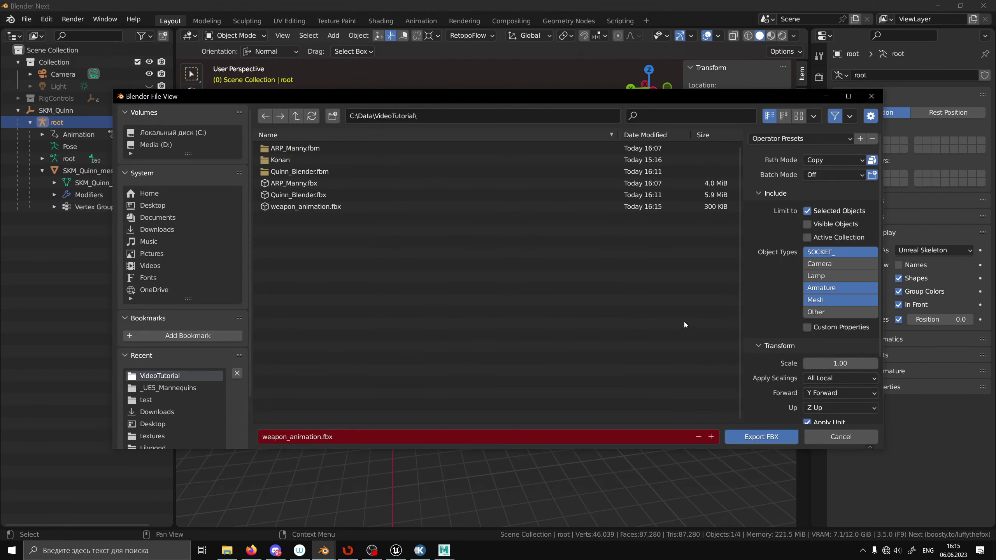
scroll(837, 317, down, 5)
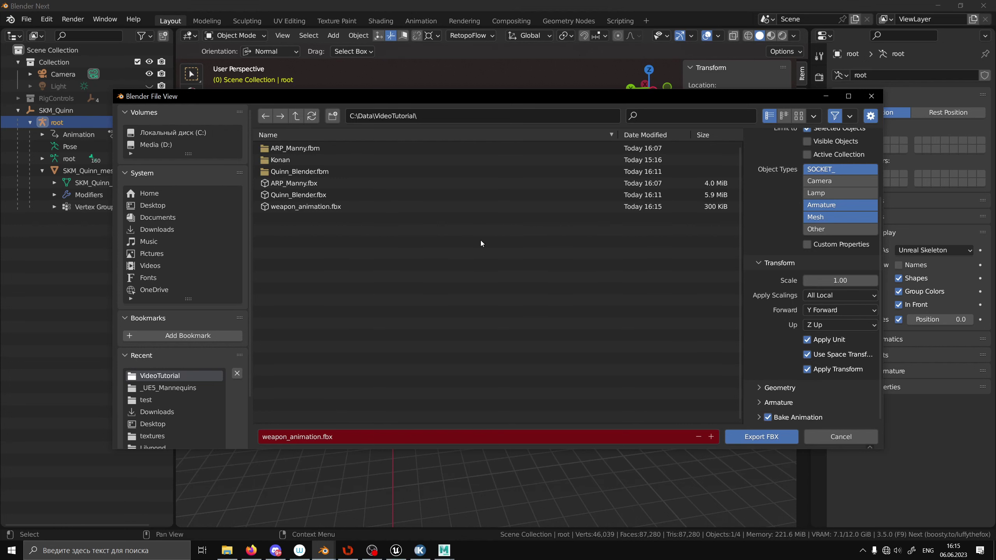
double_click(351, 208)
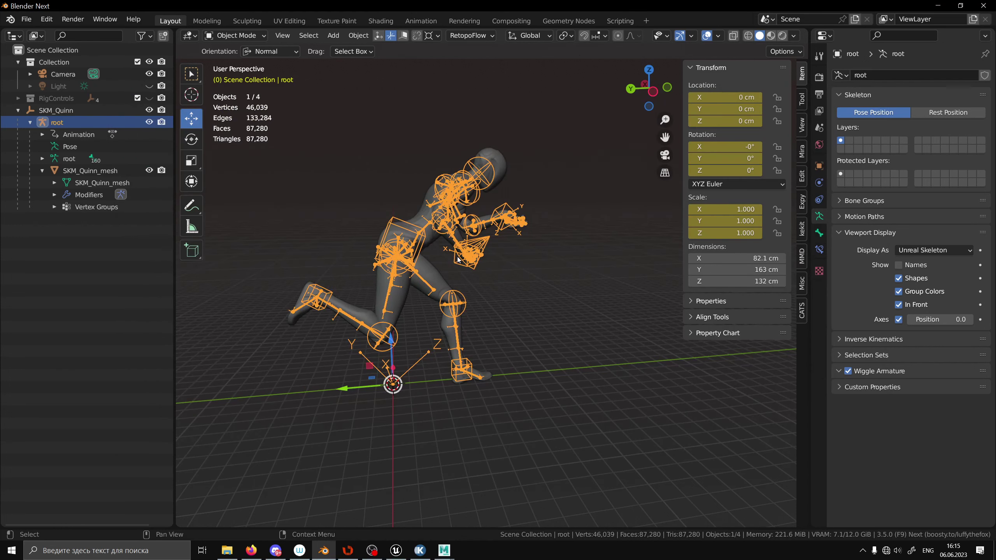
scroll(457, 259, down, 3)
scroll(433, 439, up, 3)
- Import weapon_animation.fbx into BlenderNext using the SK_Mannequin skeleton and open the new asset
click(396, 550)
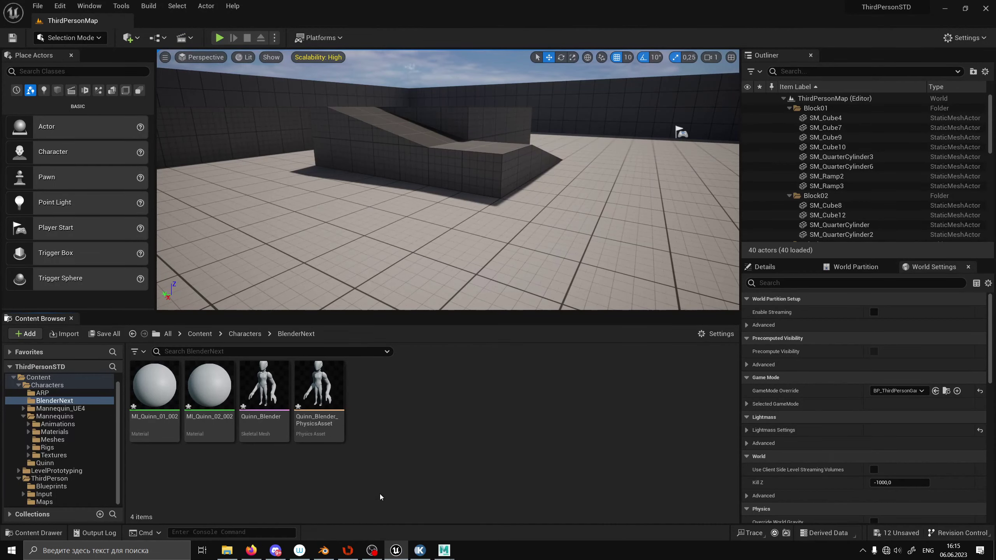
right_click(422, 419)
click(491, 63)
double_click(375, 85)
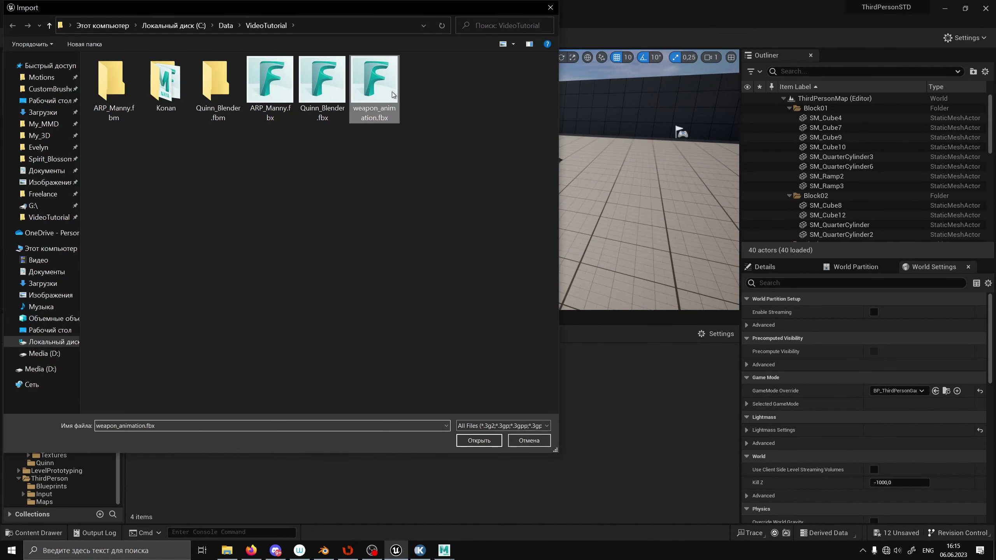
click(541, 156)
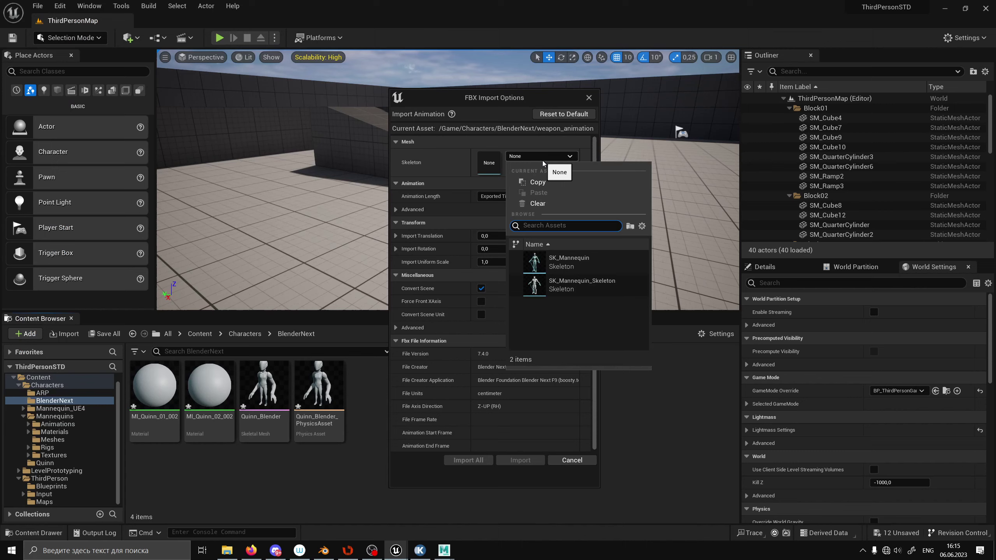
click(568, 265)
click(525, 460)
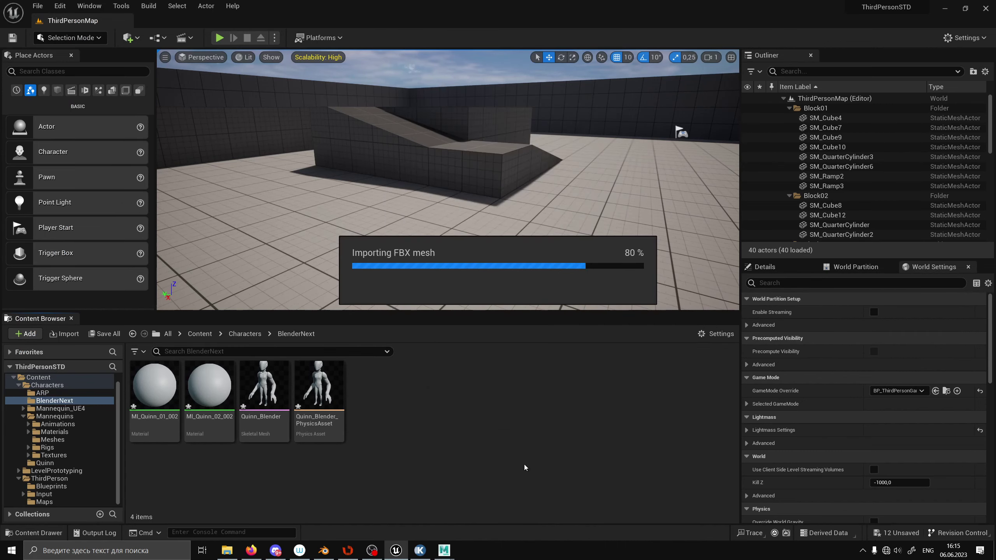
double_click(373, 385)
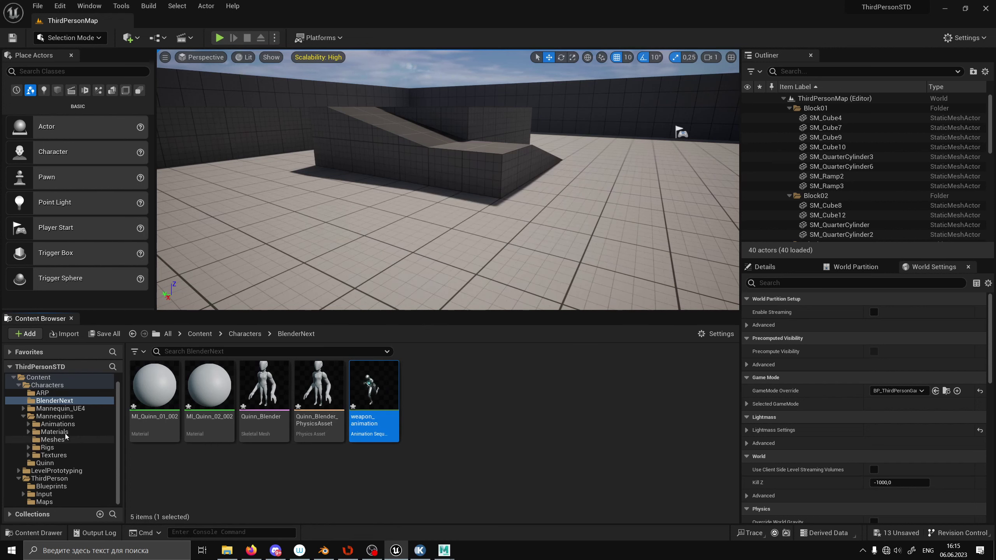
- Reimport Quinn's MF_Run_Fwd from weapon_animation.fbx and close its animation editor
click(29, 424)
click(59, 431)
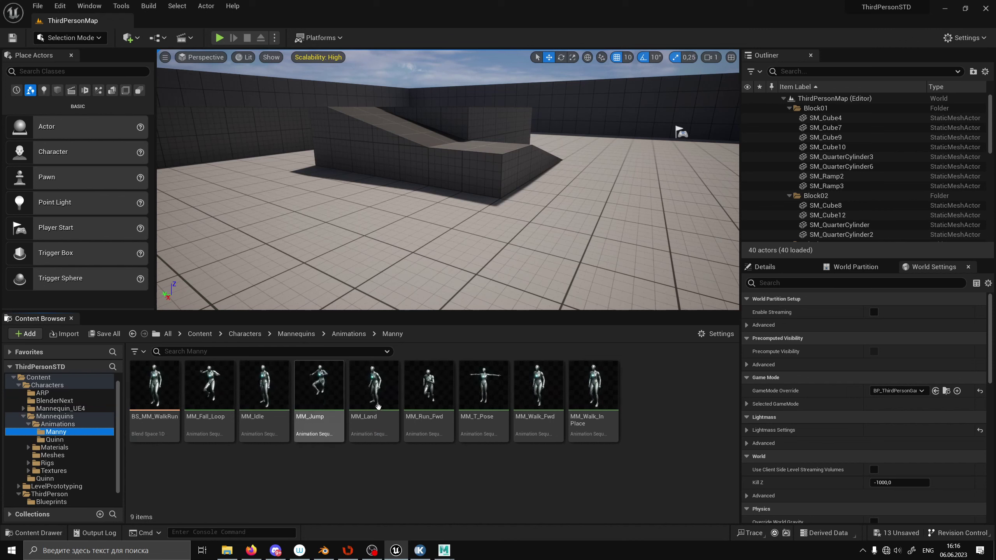
click(425, 395)
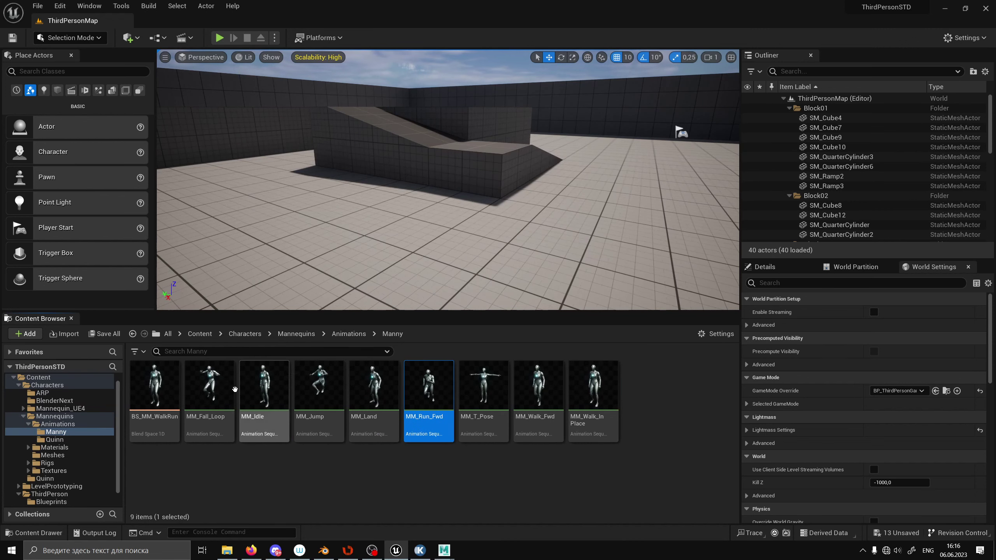
click(54, 439)
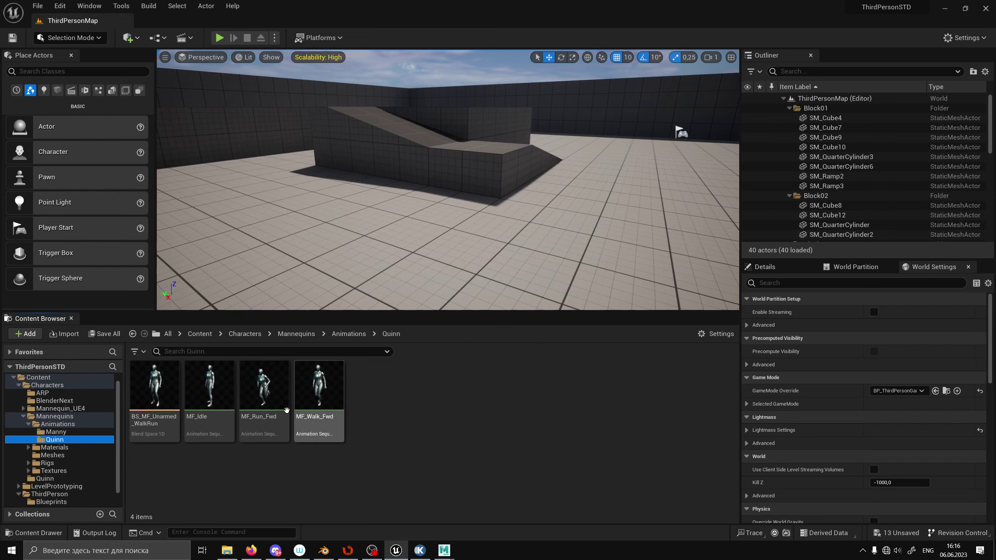
right_click(265, 392)
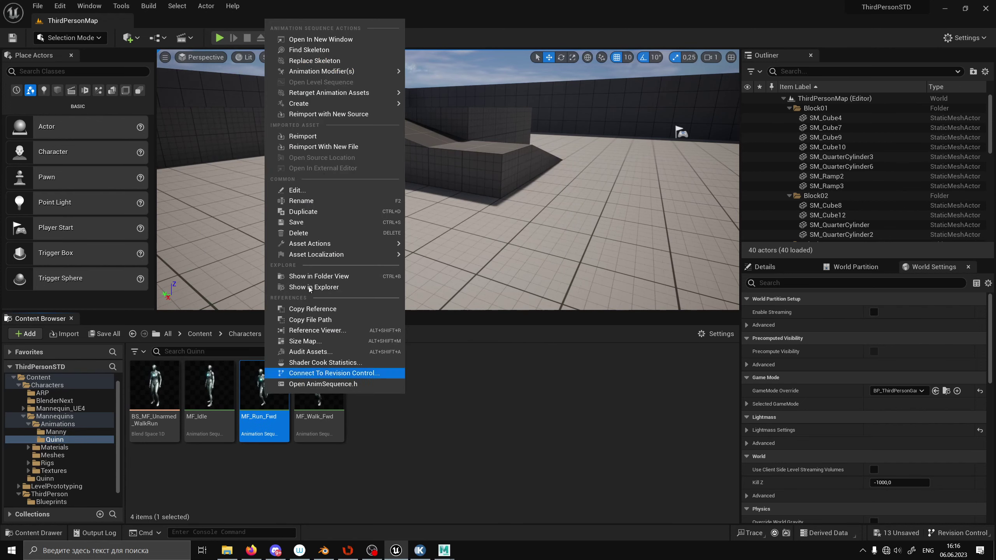
click(306, 147)
click(371, 97)
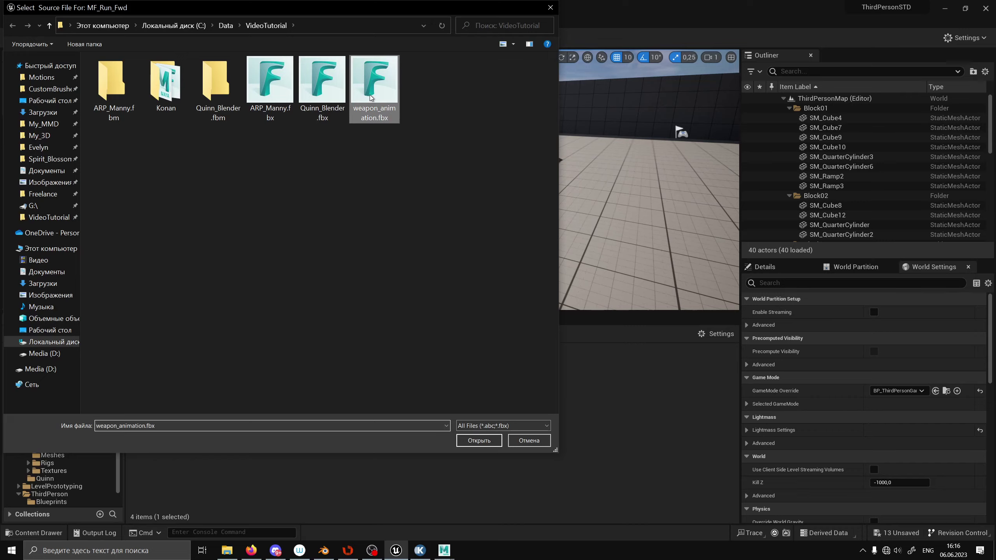
double_click(370, 97)
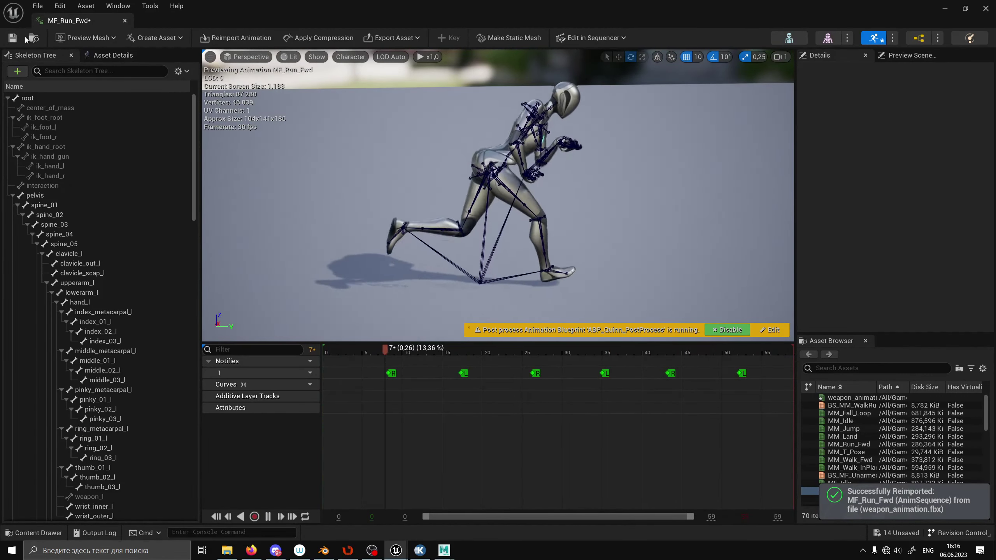
click(985, 8)
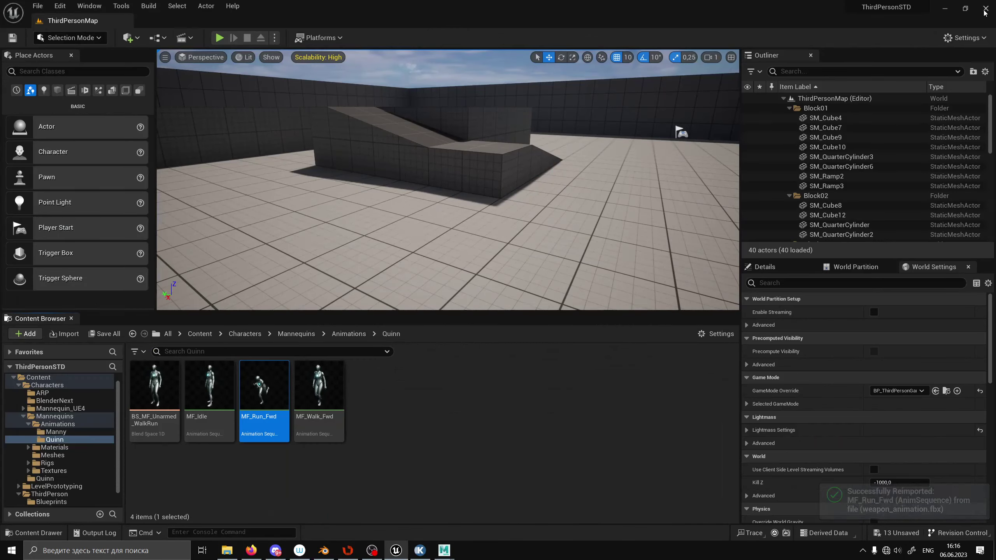
click(51, 502)
- View BP_ThirdPersonCharacter's character, then play-test the level and release control
double_click(165, 386)
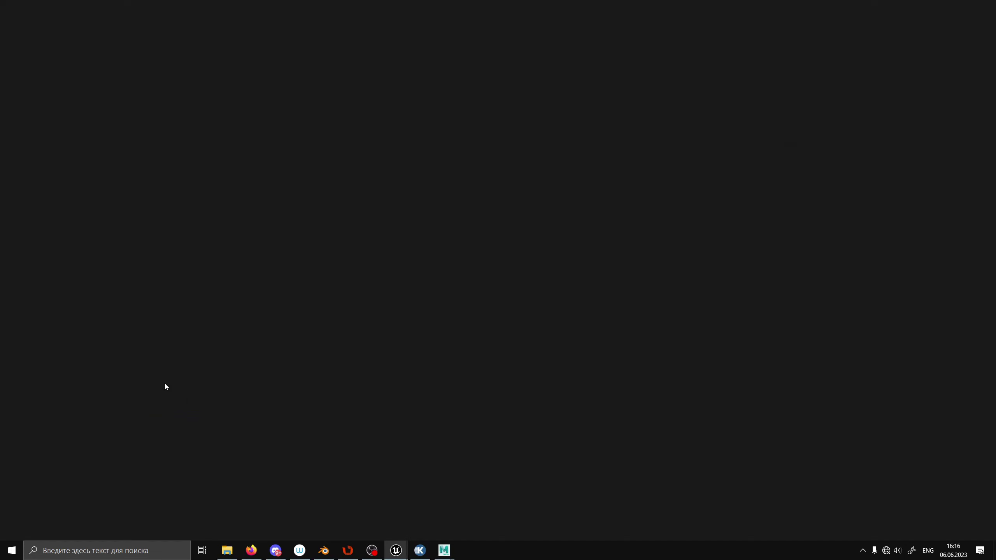
click(176, 57)
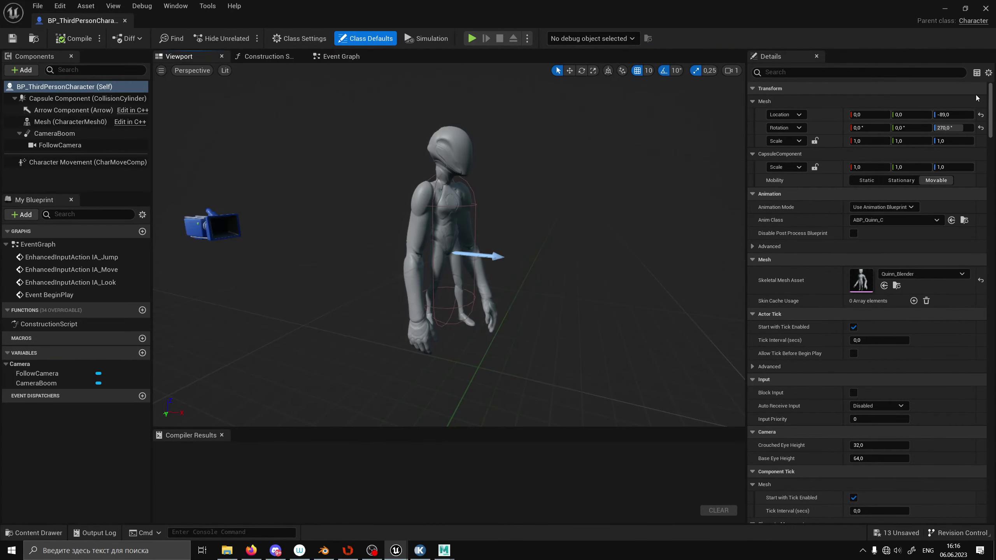
click(989, 8)
click(219, 38)
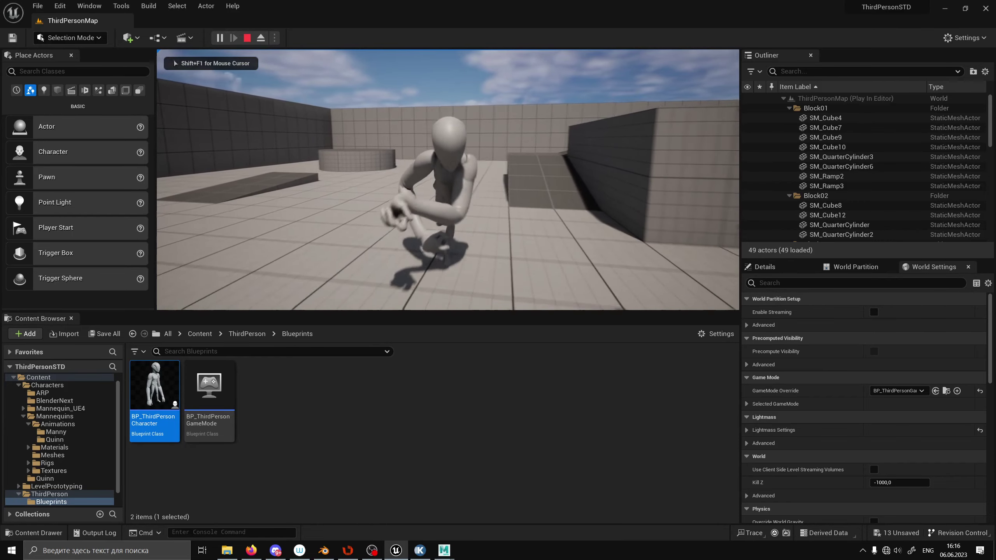
key(shift+F1)
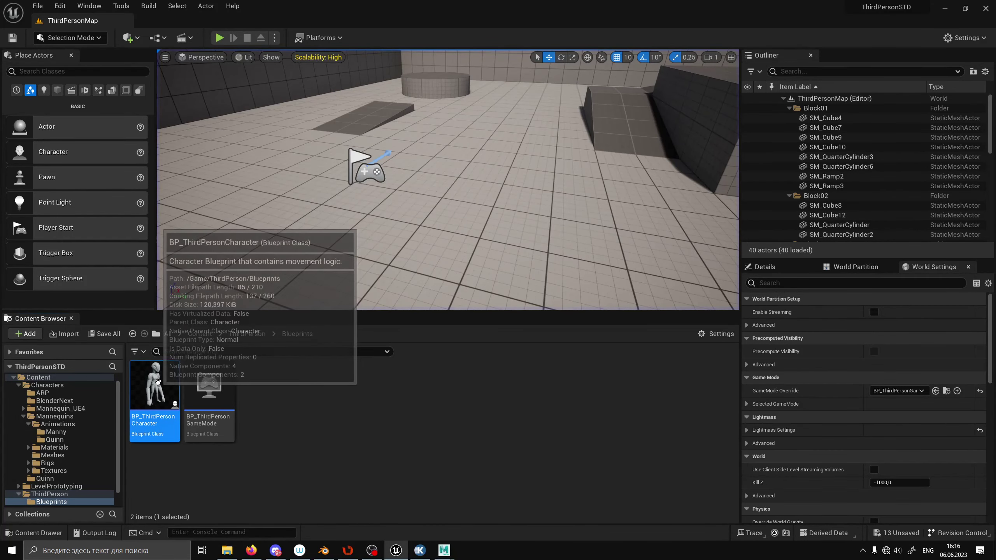
- Set the character's Skeletal Mesh Asset to SKM_Quinn, compile and save, then play-test
double_click(155, 388)
click(922, 273)
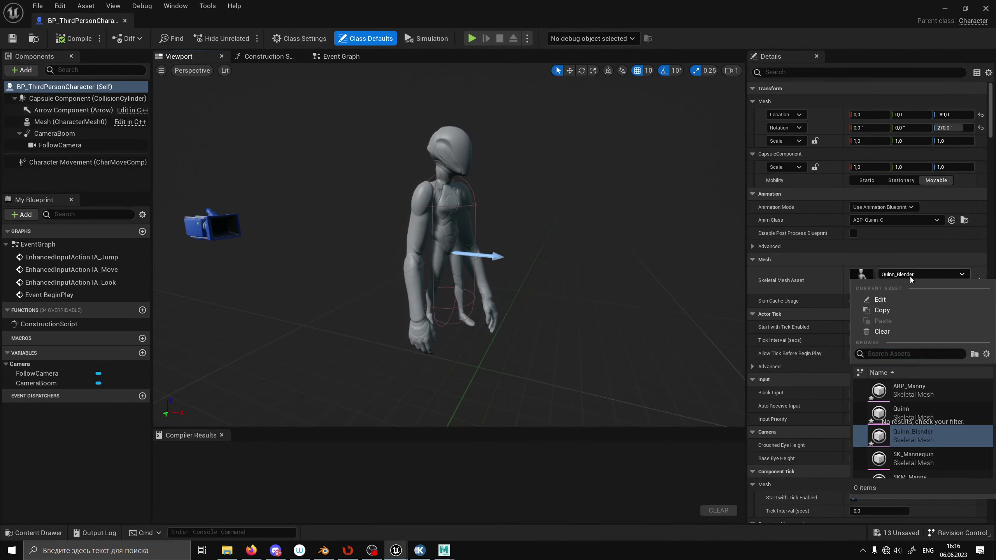
click(909, 442)
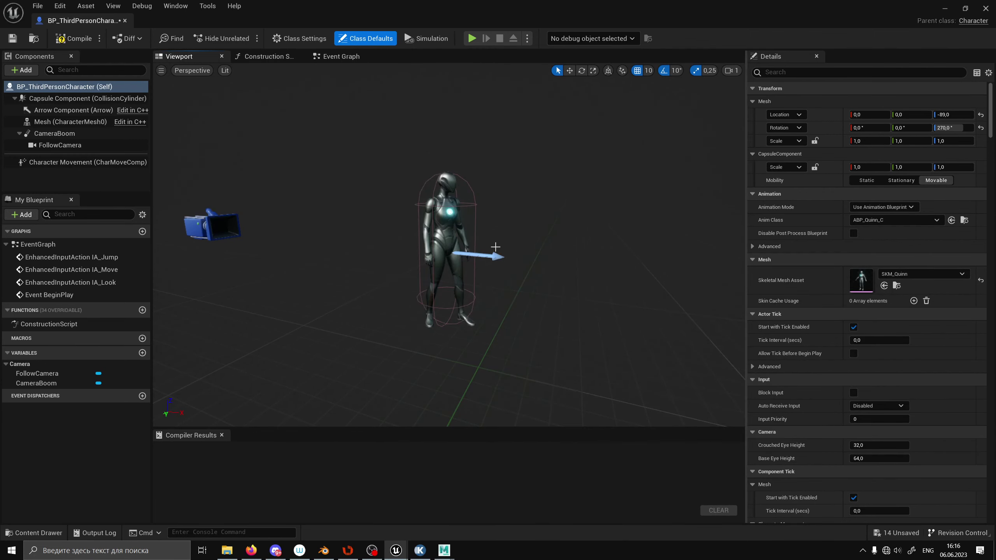
click(14, 38)
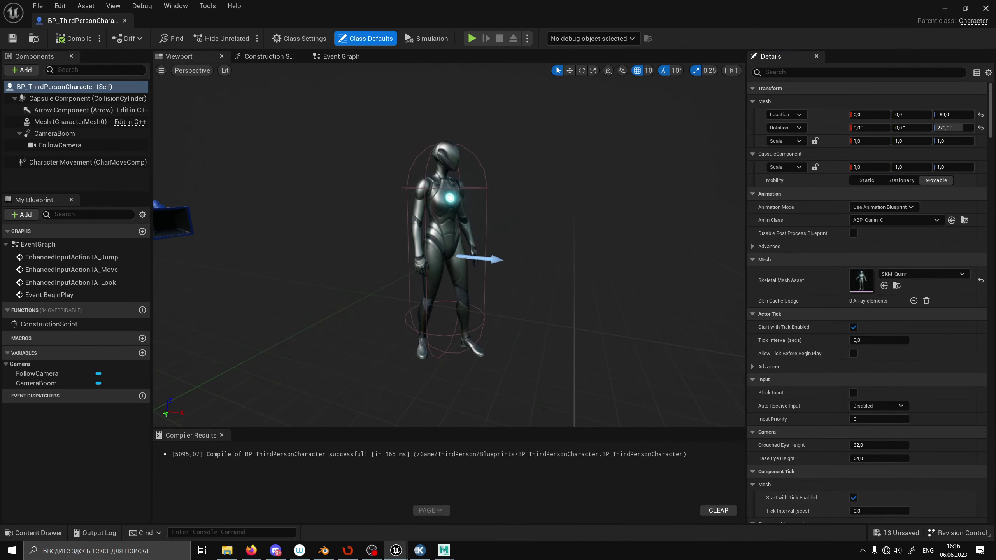
click(986, 9)
click(219, 37)
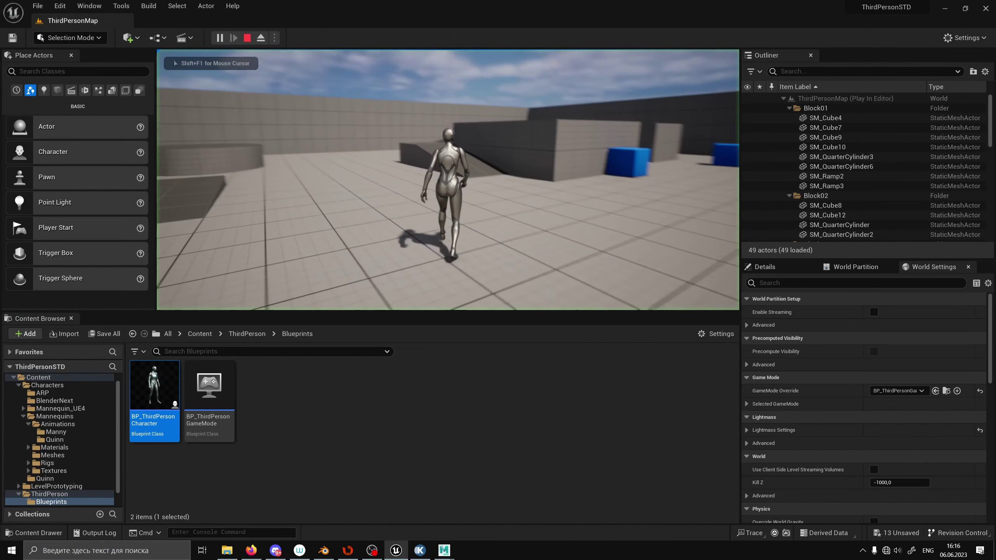
key(w)
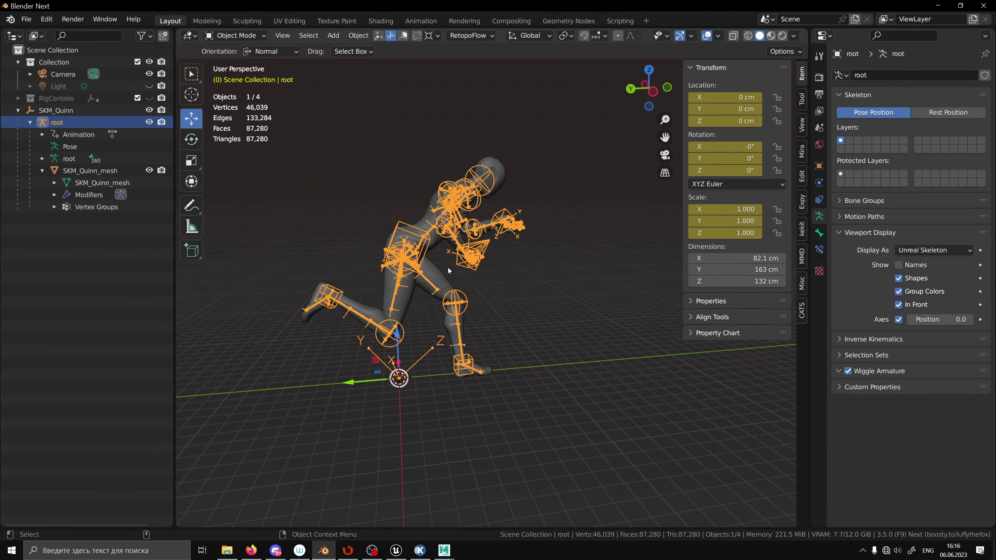
- Orbit and zoom around the posed Quinn rig, then open the File menu
mouse_move(446, 261)
middle_down()
mouse_move(495, 272)
mouse_move(513, 288)
mouse_move(440, 182)
middle_up()
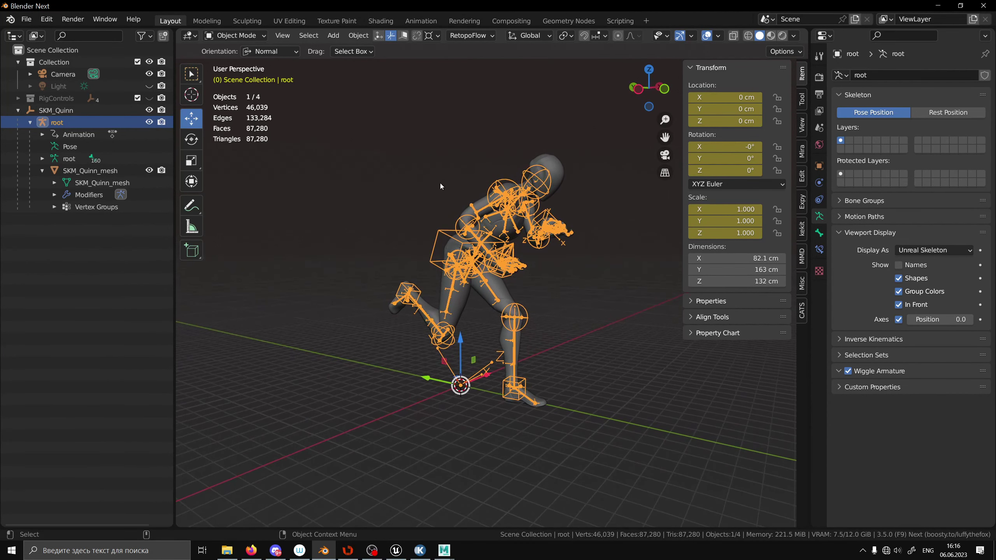
scroll(536, 283, up, 1)
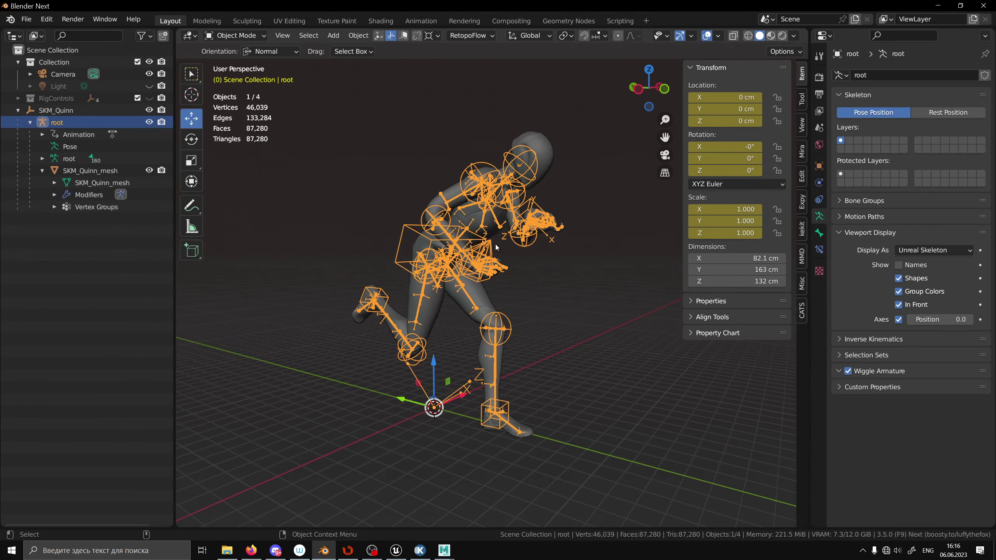
mouse_move(494, 248)
middle_down()
mouse_move(533, 278)
mouse_move(309, 187)
middle_up()
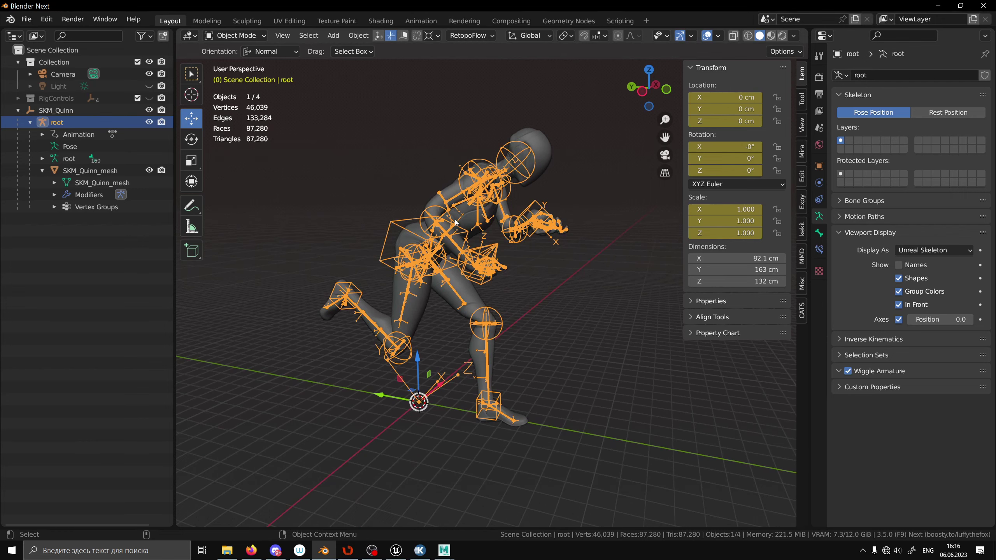
scroll(455, 222, up, 1)
scroll(451, 250, up, 1)
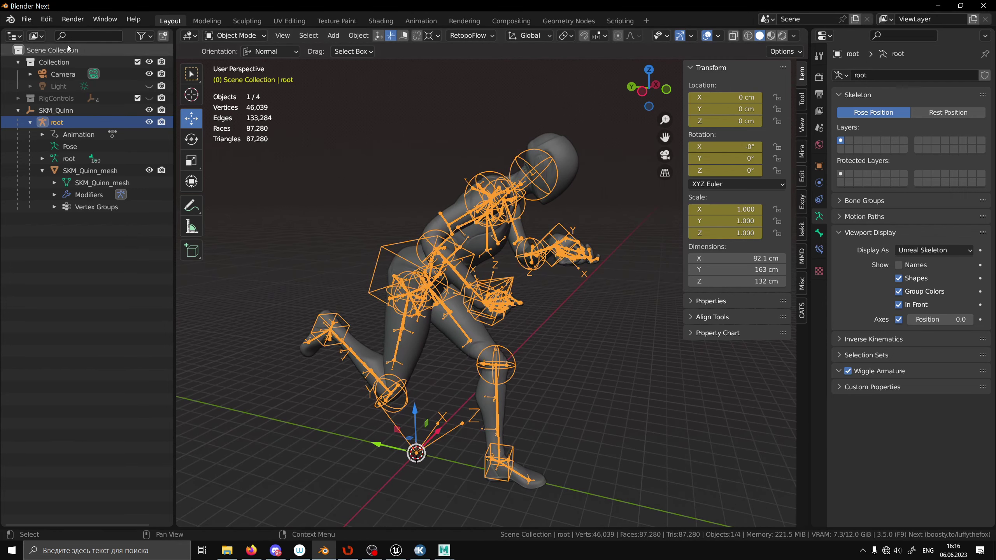
click(26, 19)
mouse_move(56, 57)
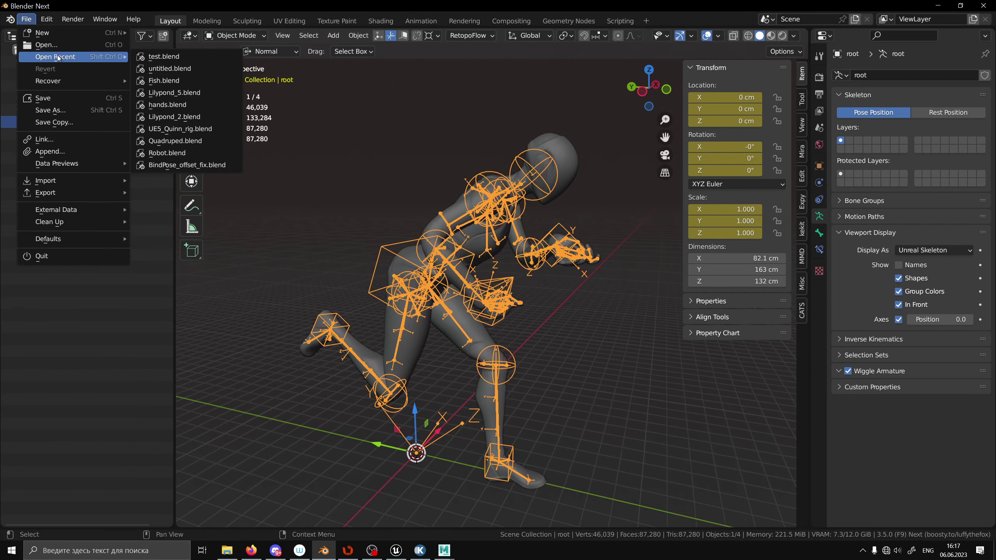
- Open Lilypond_5.blend from recent files without saving the current scene
click(173, 93)
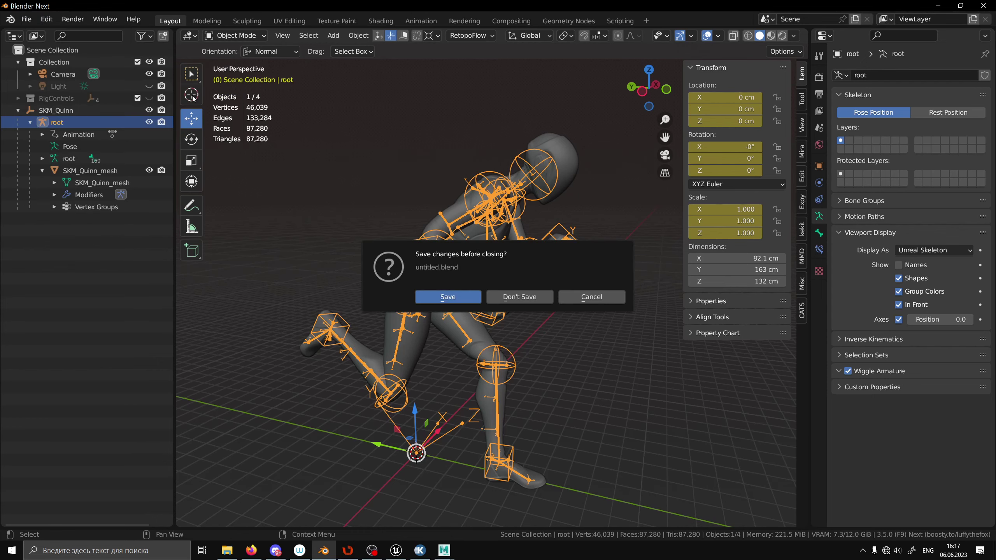
click(530, 301)
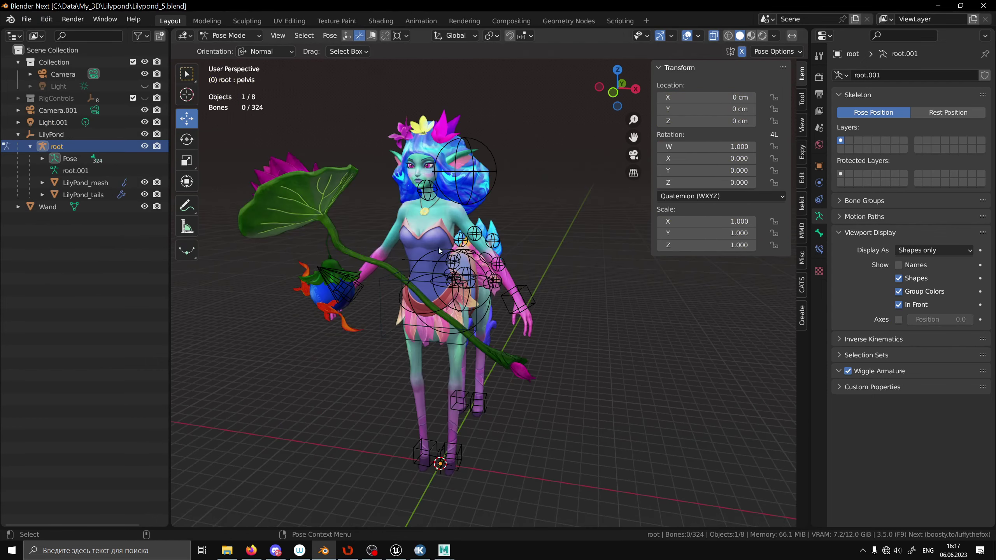
middle_drag(403, 262, 481, 278)
- Test-move the pelvis bone, undoing and cancelling the moves
click(466, 318)
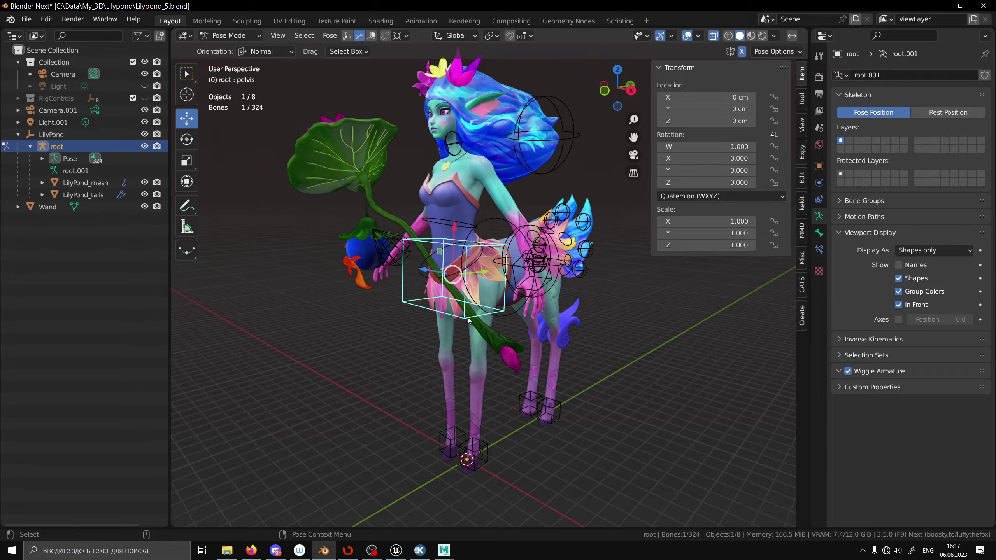
key(g)
click(484, 312)
key(ctrl+z)
mouse_move(483, 312)
middle_down()
mouse_move(587, 317)
mouse_move(501, 313)
middle_up()
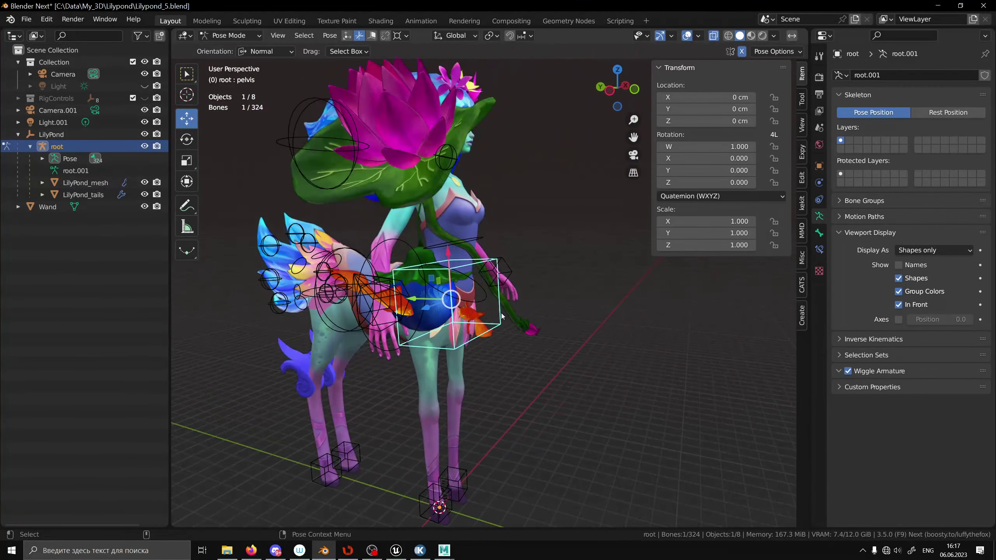
key(g)
right_click(527, 398)
mouse_move(526, 398)
middle_down()
mouse_move(490, 294)
mouse_move(496, 277)
mouse_move(505, 346)
mouse_move(505, 246)
middle_up()
scroll(487, 278, up, 5)
- Test-move the ik_tail3_r wing bone and undo it
click(495, 276)
key(g)
click(506, 282)
key(ctrl+z)
scroll(506, 281, down, 5)
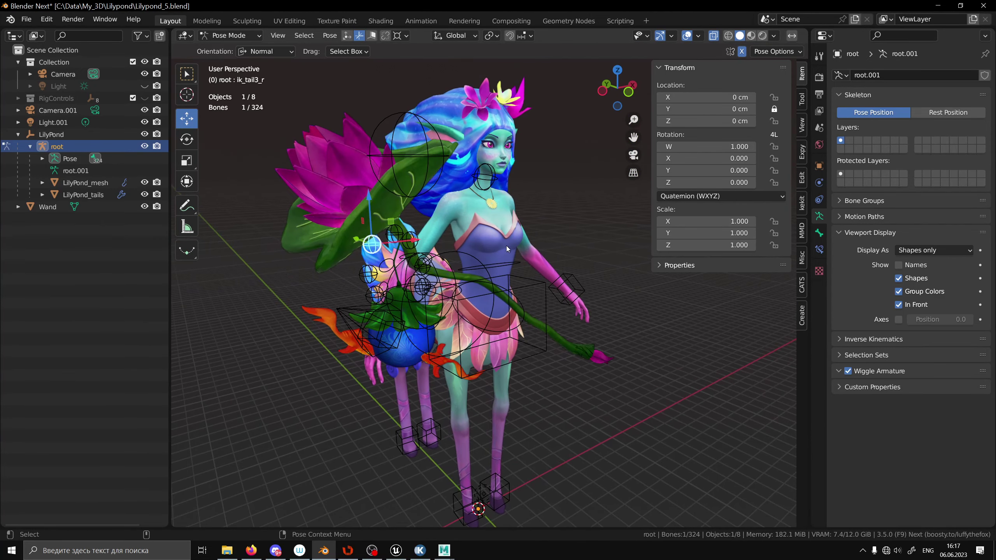
- Deselect all bones and switch the Lilypond rig back to Object Mode
key(alt+a)
click(231, 36)
click(232, 51)
middle_drag(431, 235, 487, 234)
key(alt+a)
mouse_move(600, 207)
middle_down()
mouse_move(516, 255)
mouse_move(574, 242)
mouse_move(471, 287)
mouse_move(523, 283)
mouse_move(510, 327)
mouse_move(529, 364)
middle_up()
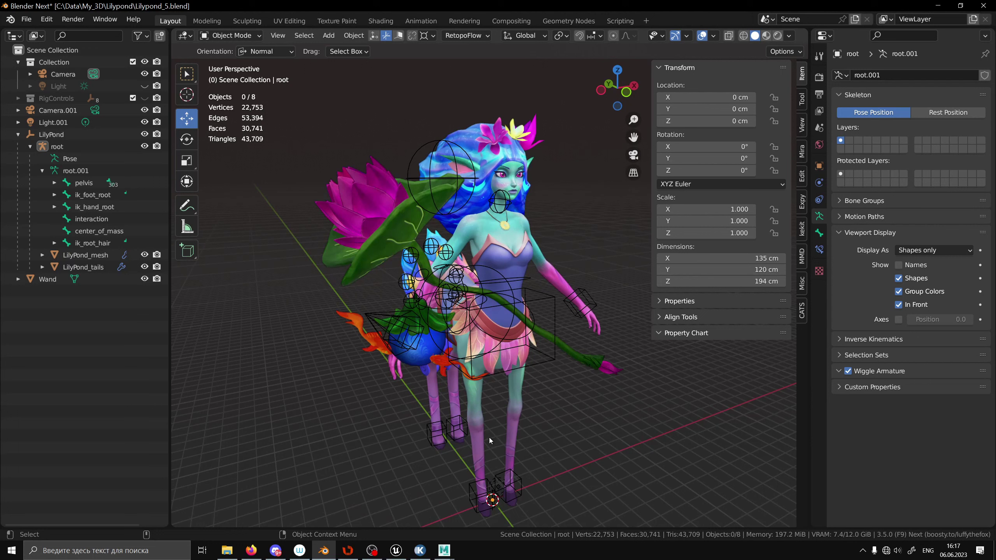